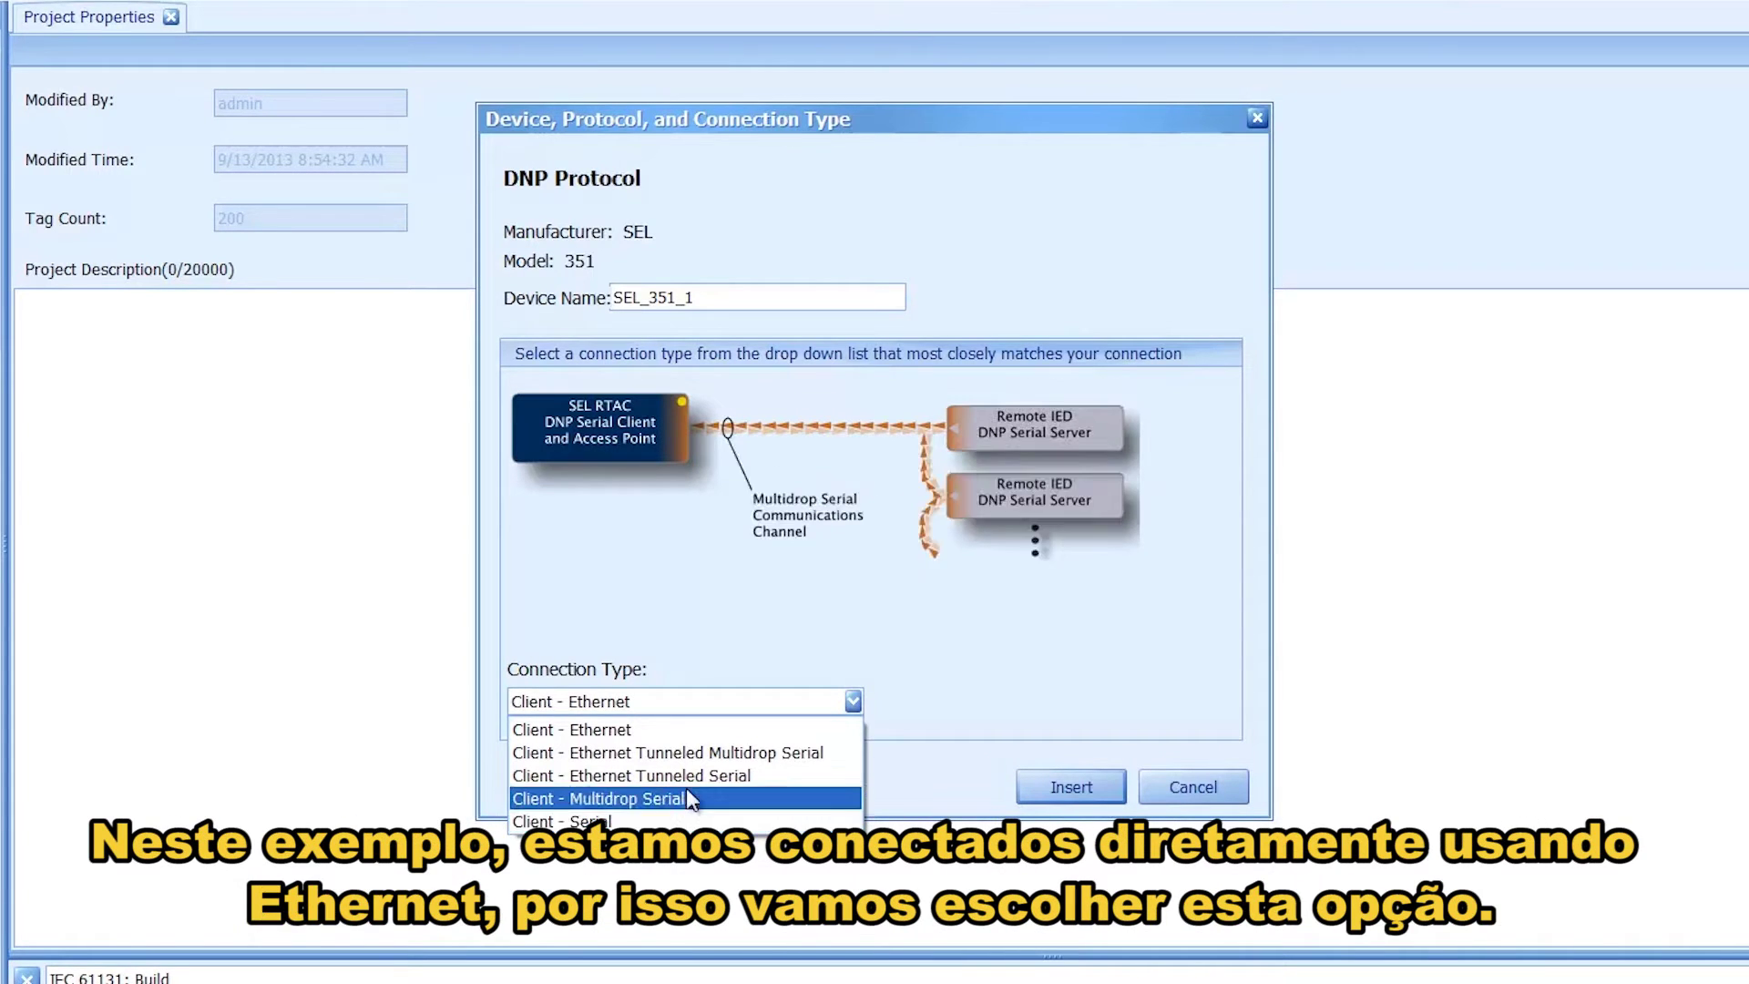
- Choose Client - Ethernet as the connection type and insert the SEL_351_1 DNP device into the project
{"action": "left_click", "coordinate": [626, 733]}
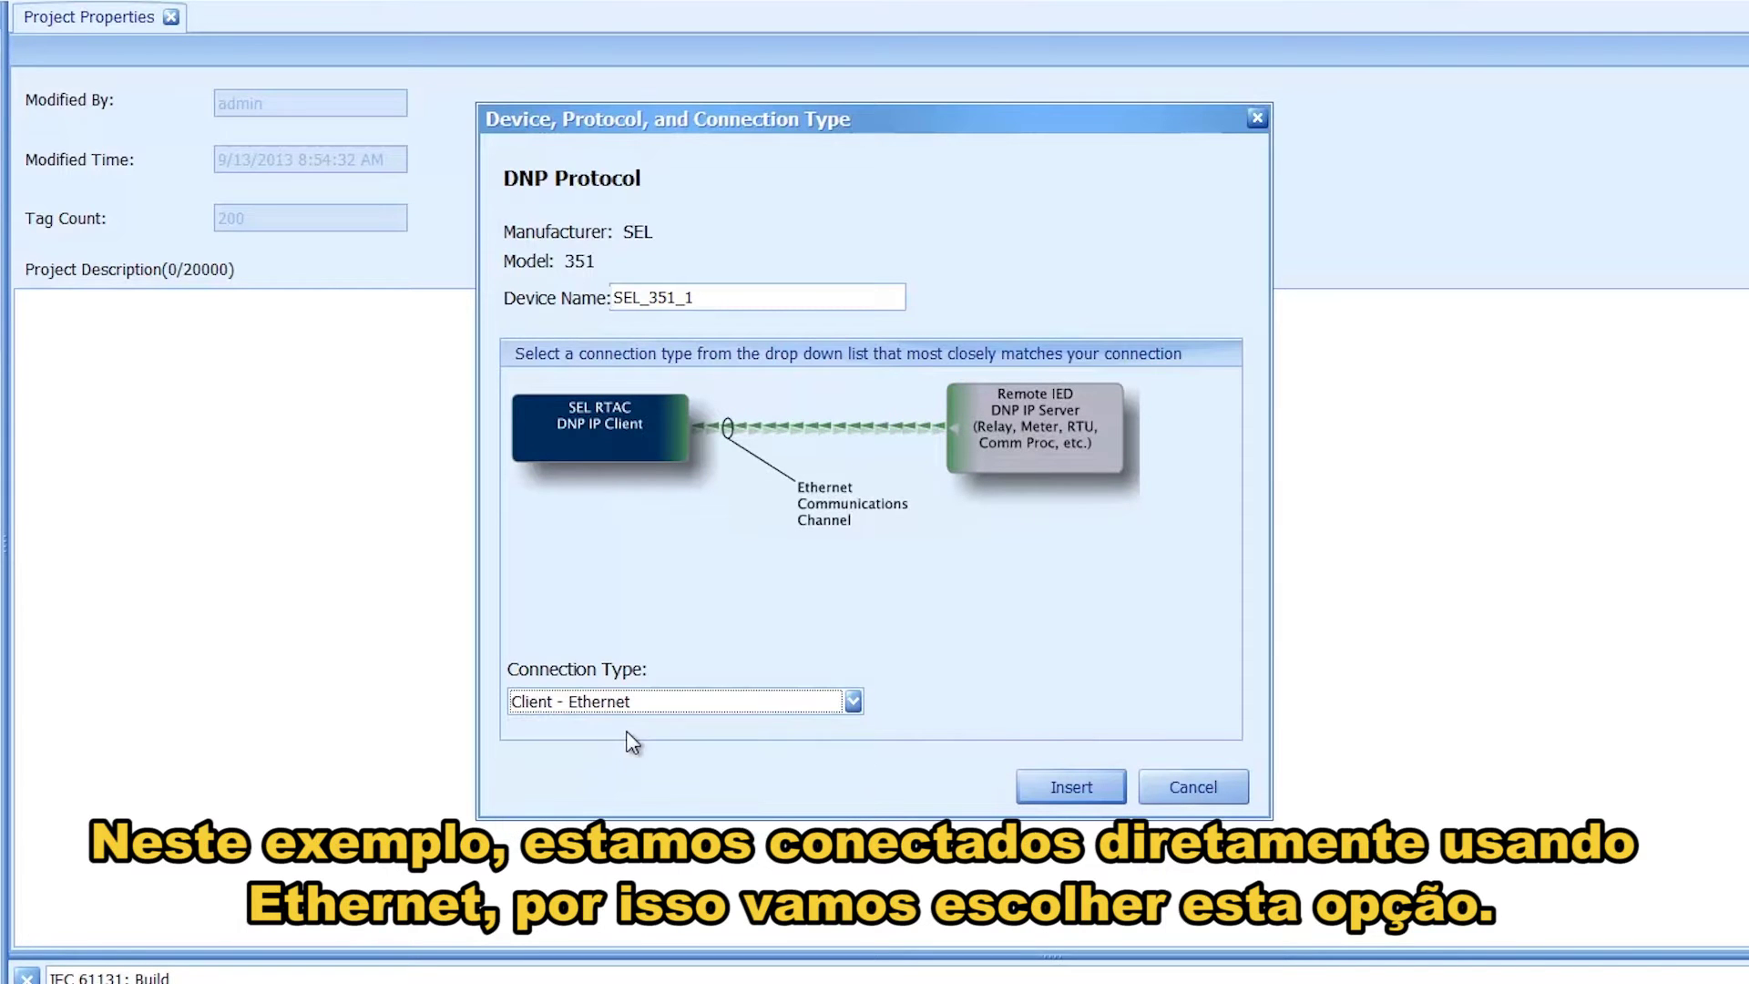
{"action": "left_click", "coordinate": [1075, 784]}
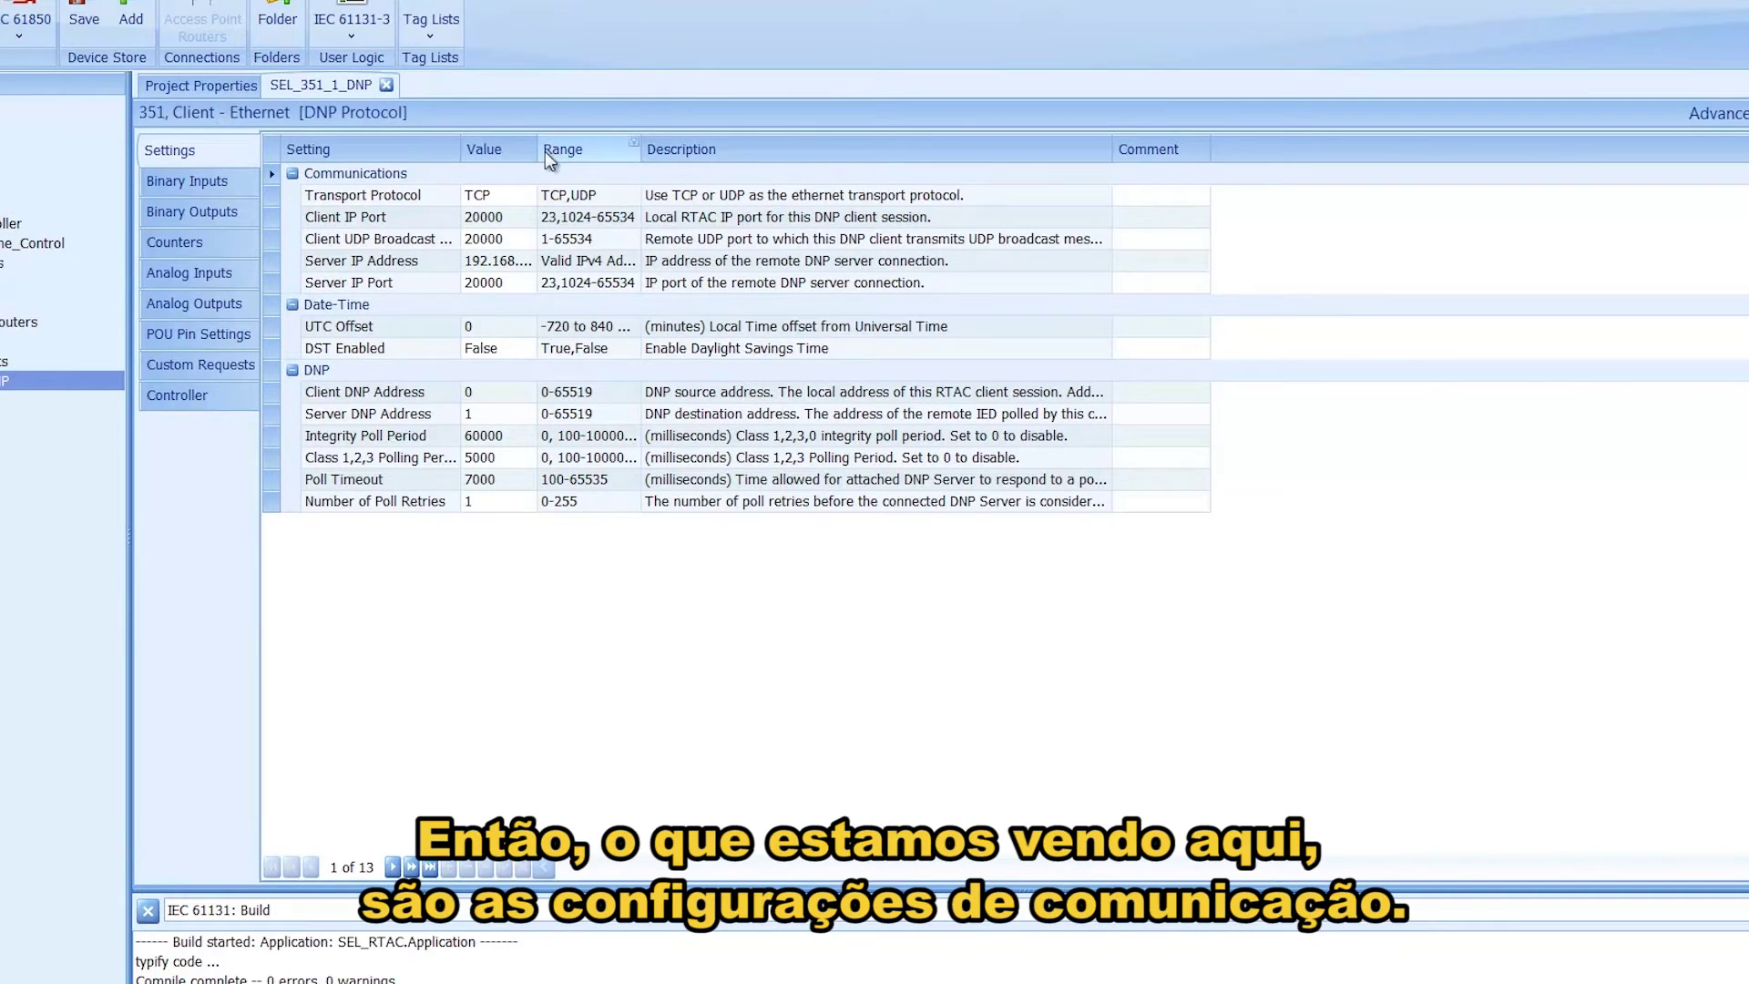
- Widen the Value column of the communication settings and set the Server IP Address to 192.168.1.5
{"action": "left_click_drag", "start_coordinate": [538, 155], "coordinate": [633, 157]}
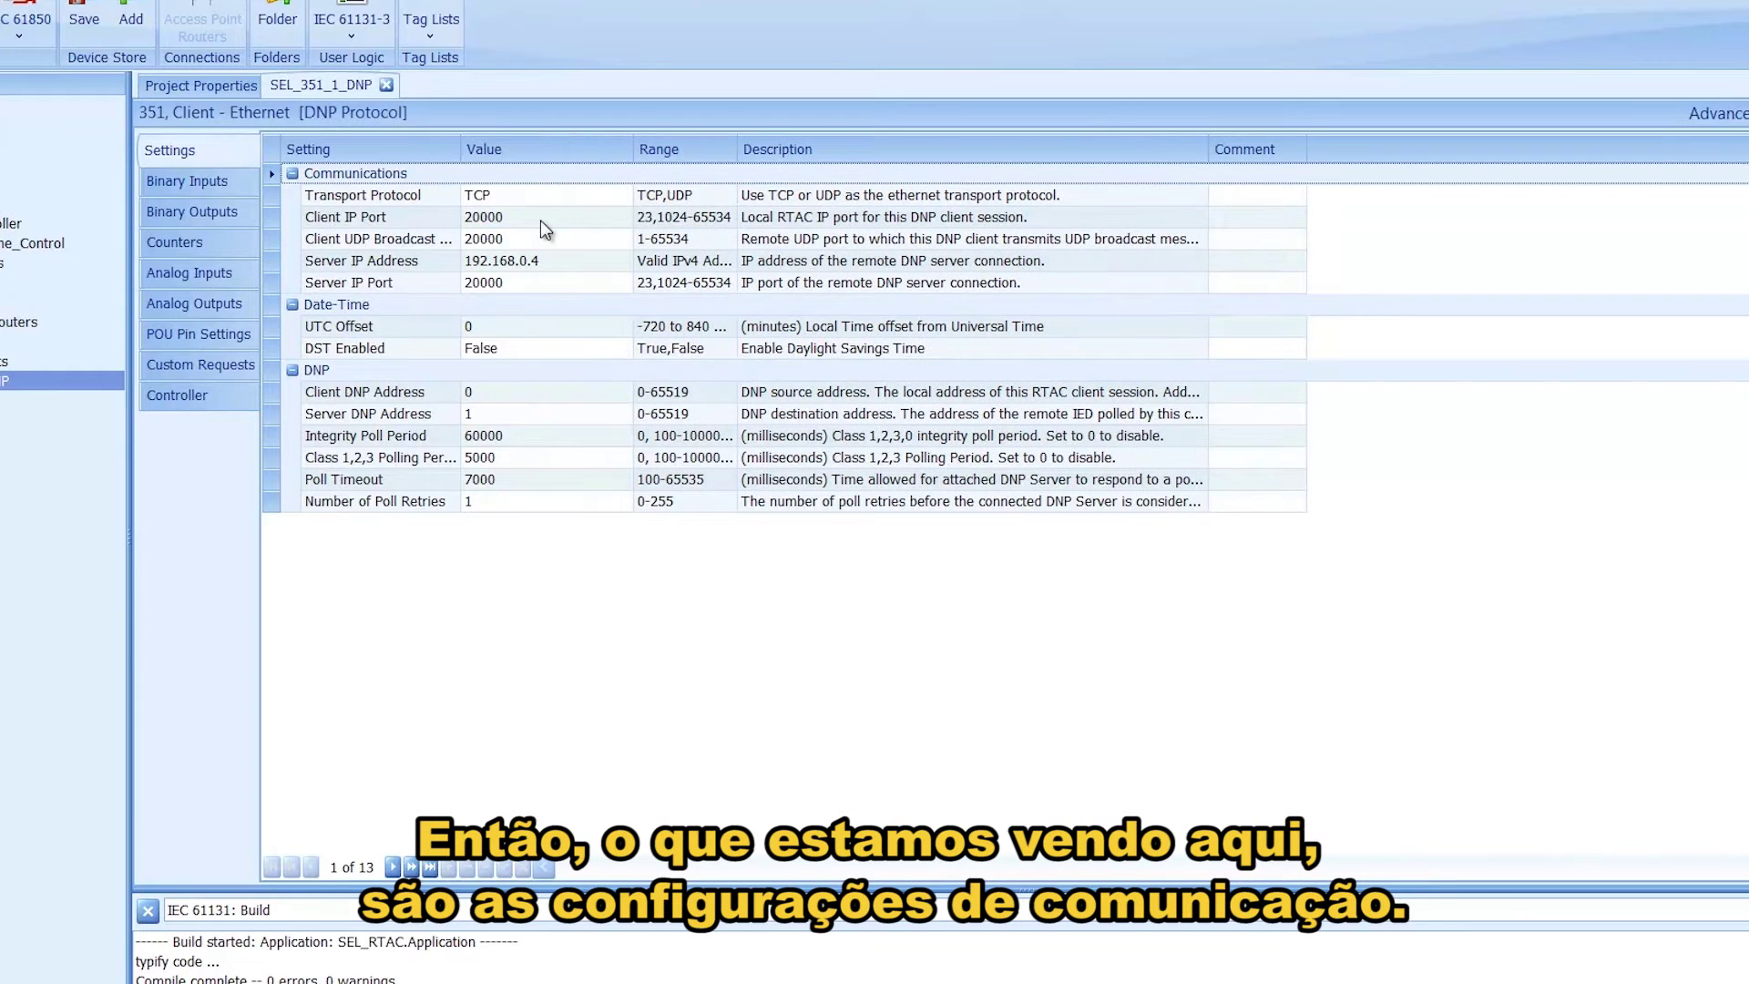
{"action": "left_click", "coordinate": [539, 197]}
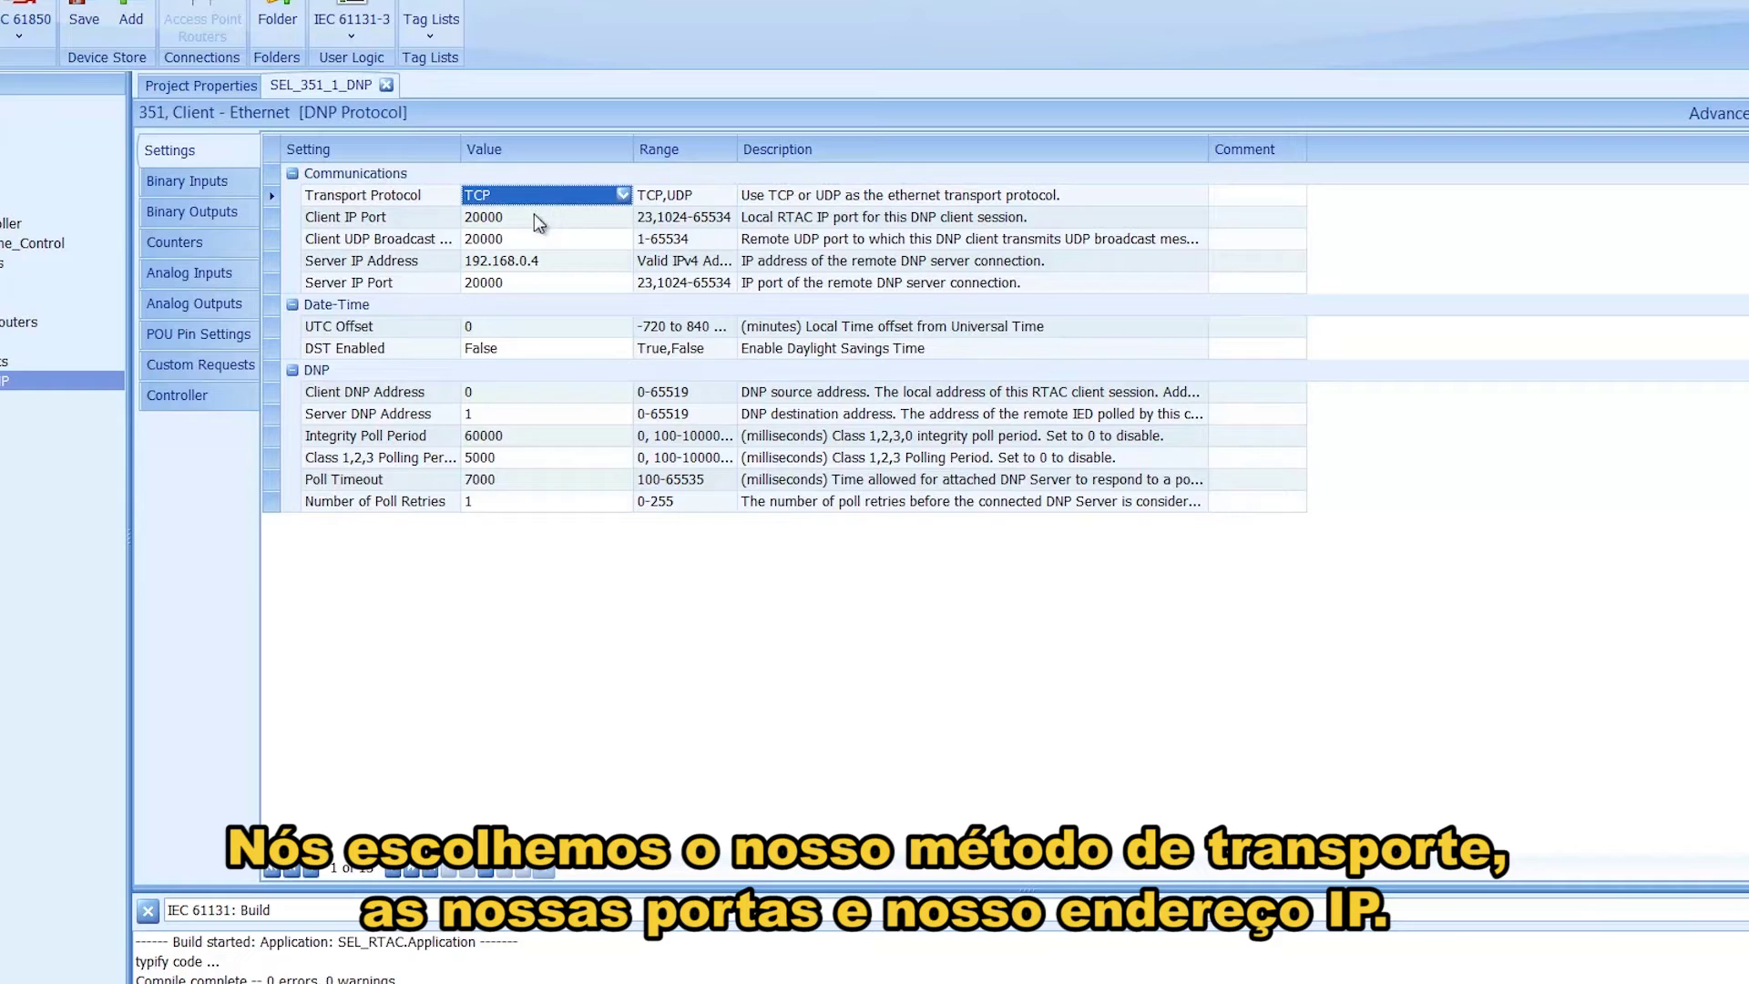
{"action": "left_click", "coordinate": [556, 267]}
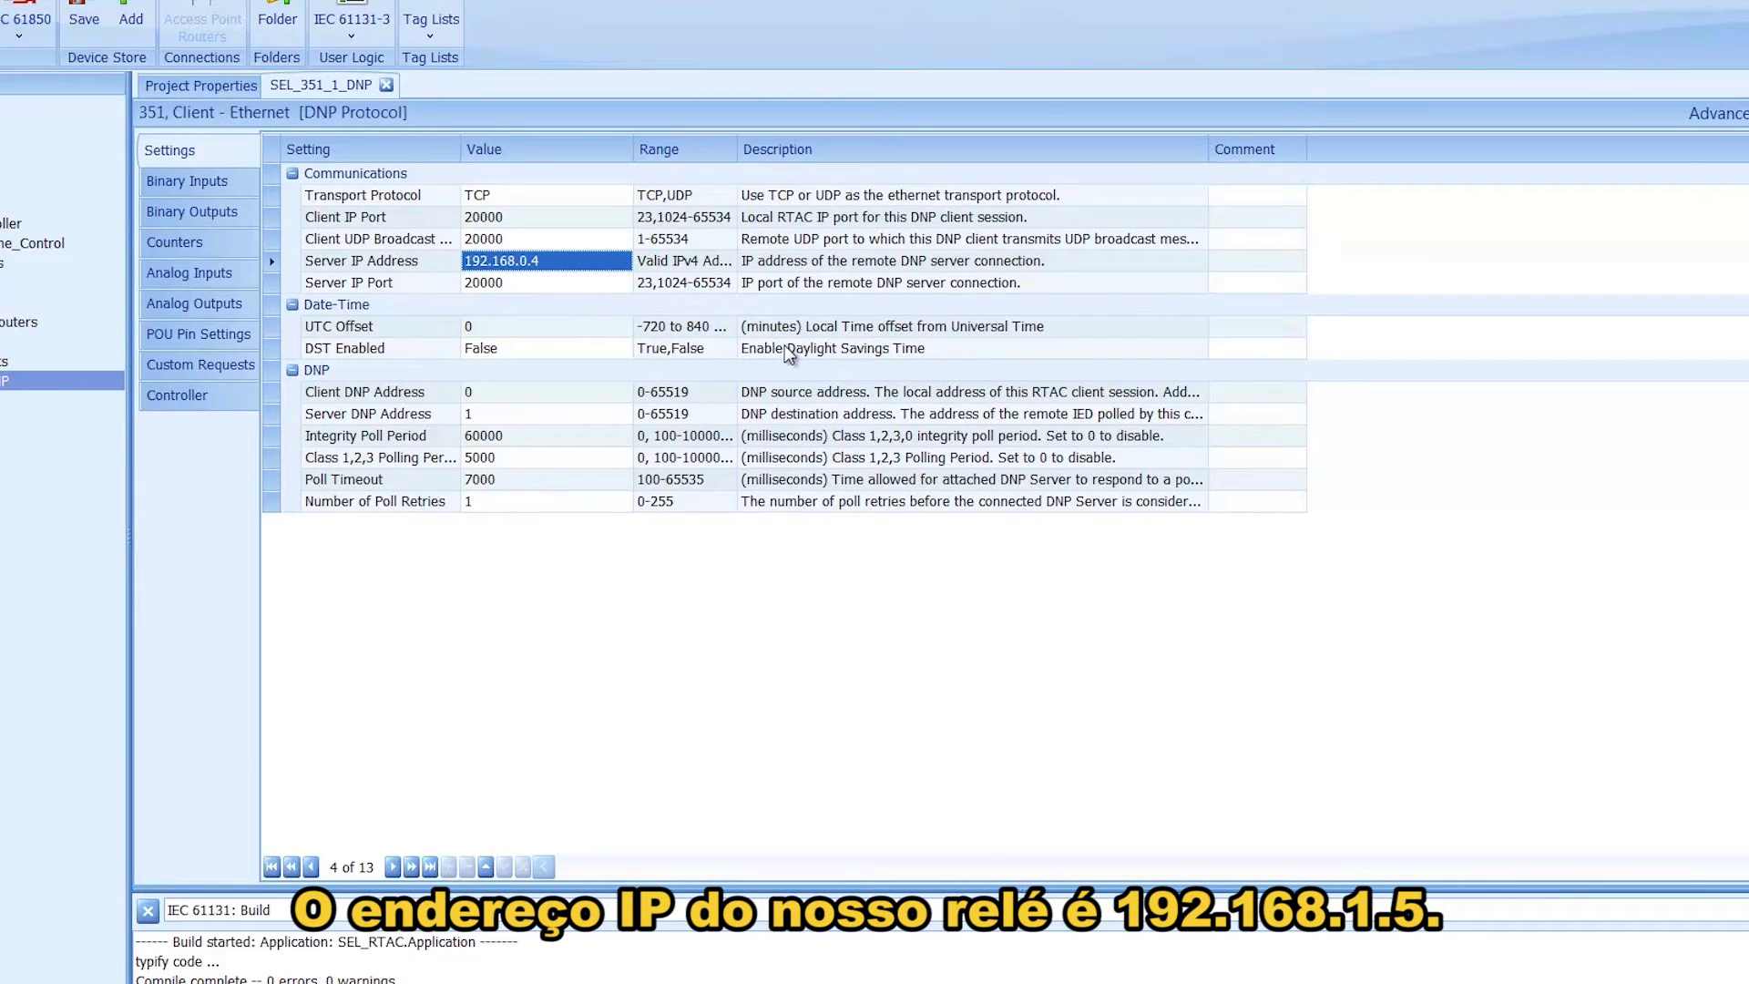
{"action": "left_click", "coordinate": [597, 262]}
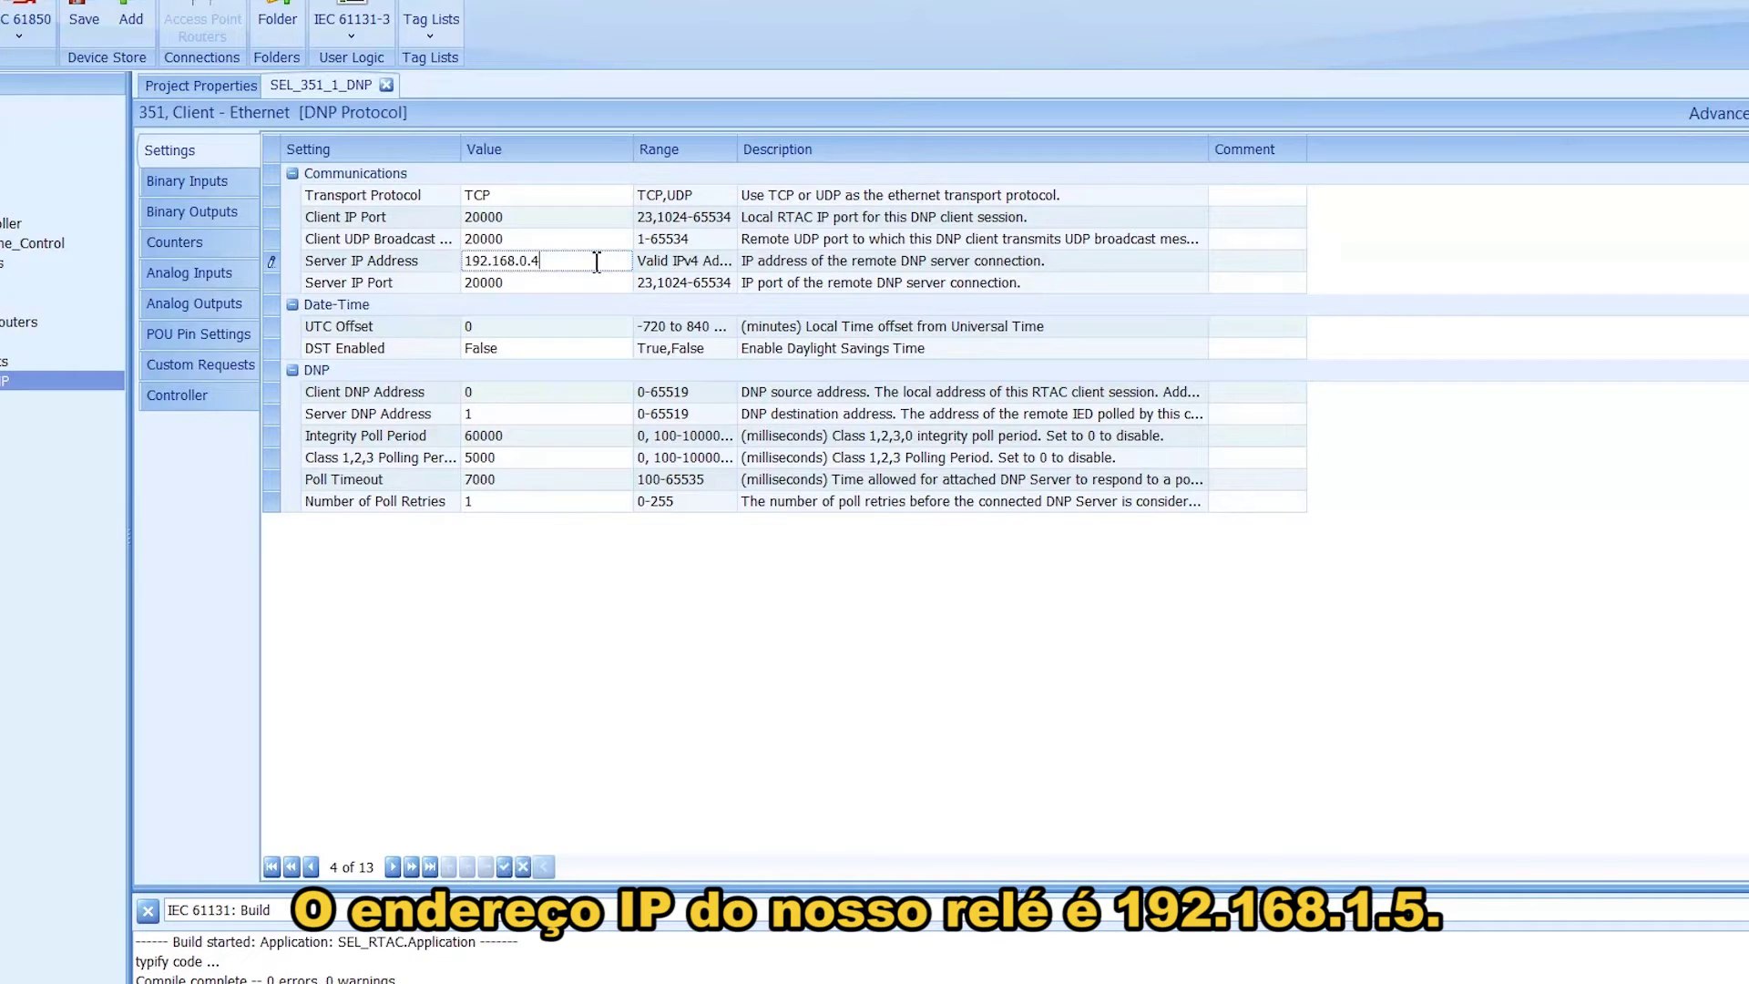
{"action": "key", "text": "BackSpace"}
{"action": "key", "text": "BackSpace"}
{"action": "key", "text": "BackSpace"}
{"action": "type", "text": "1.5"}
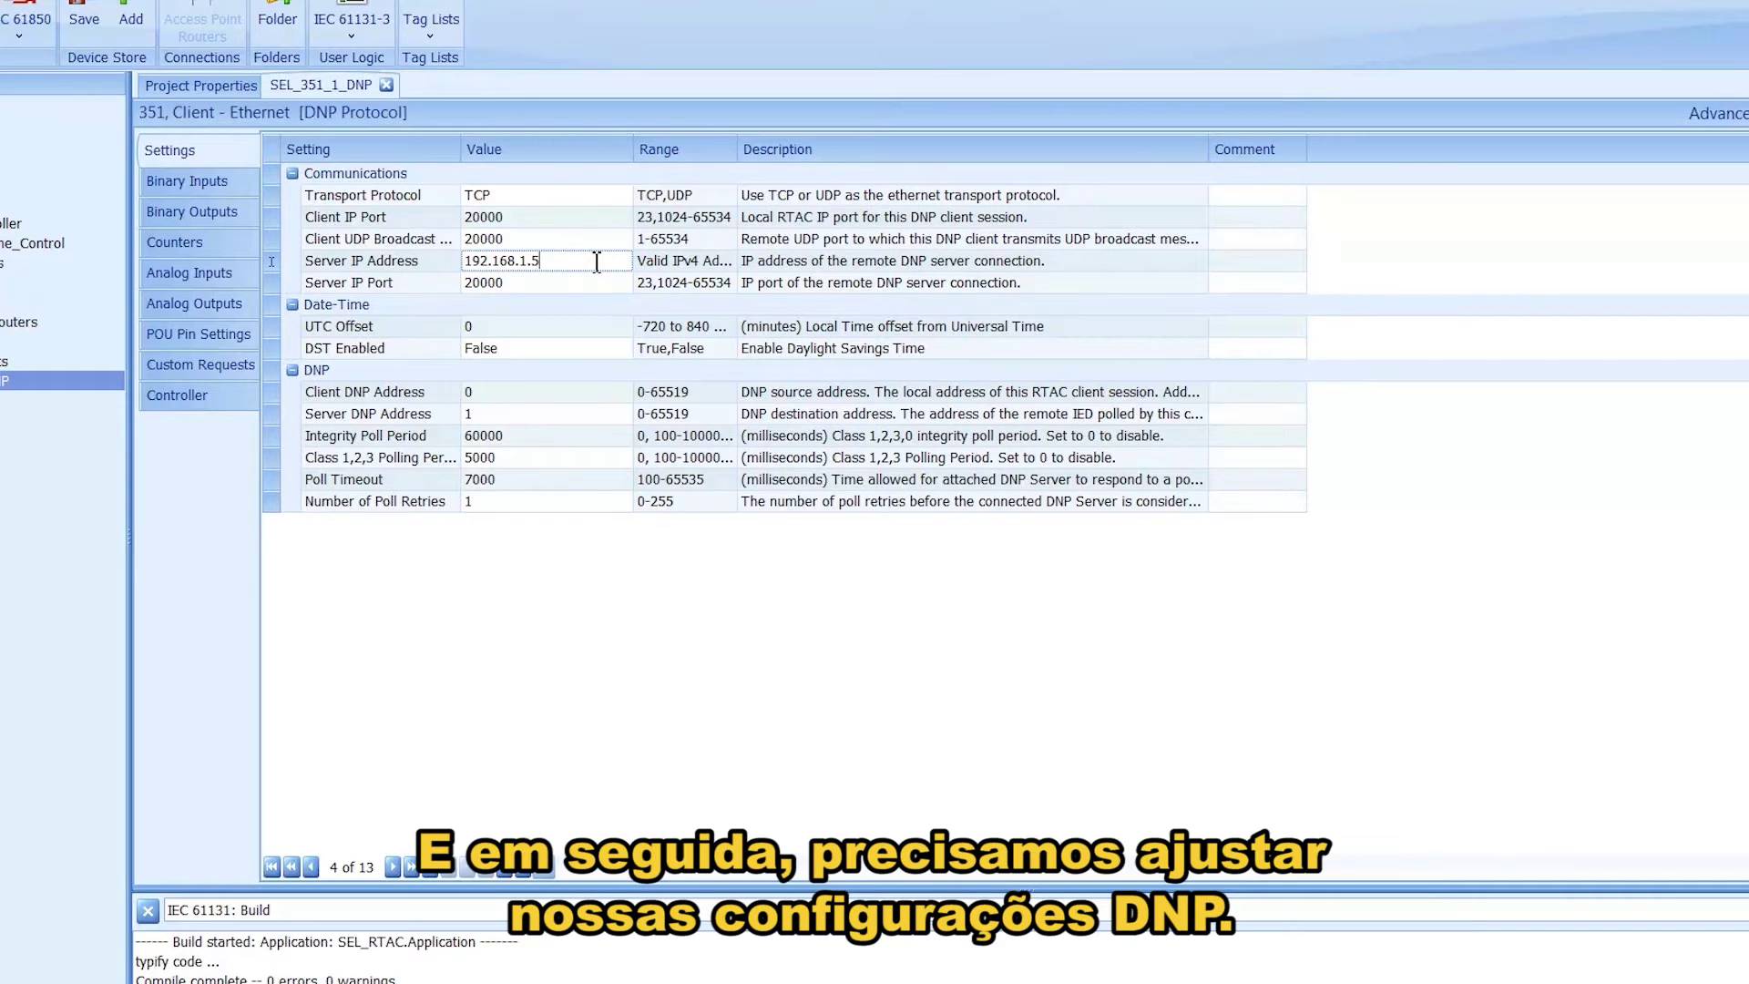
- Set the Client DNP Address to 1 and the Server DNP Address to 7
{"action": "left_click", "coordinate": [544, 389]}
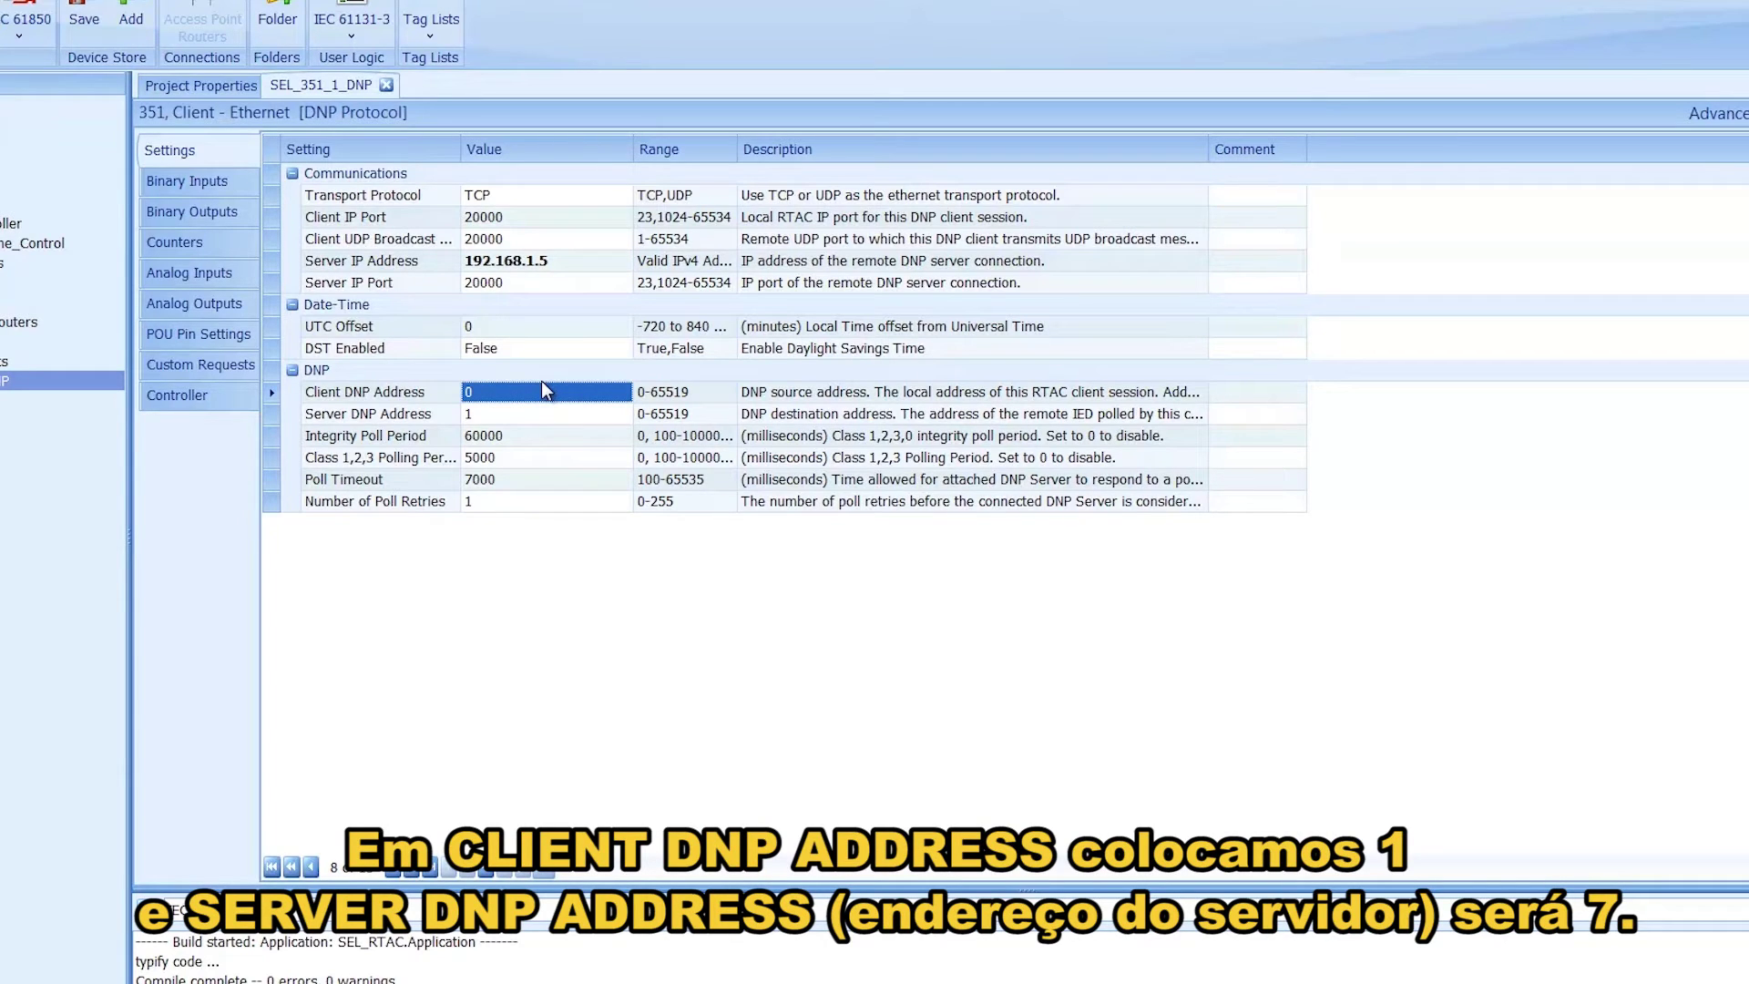
{"action": "type", "text": "1"}
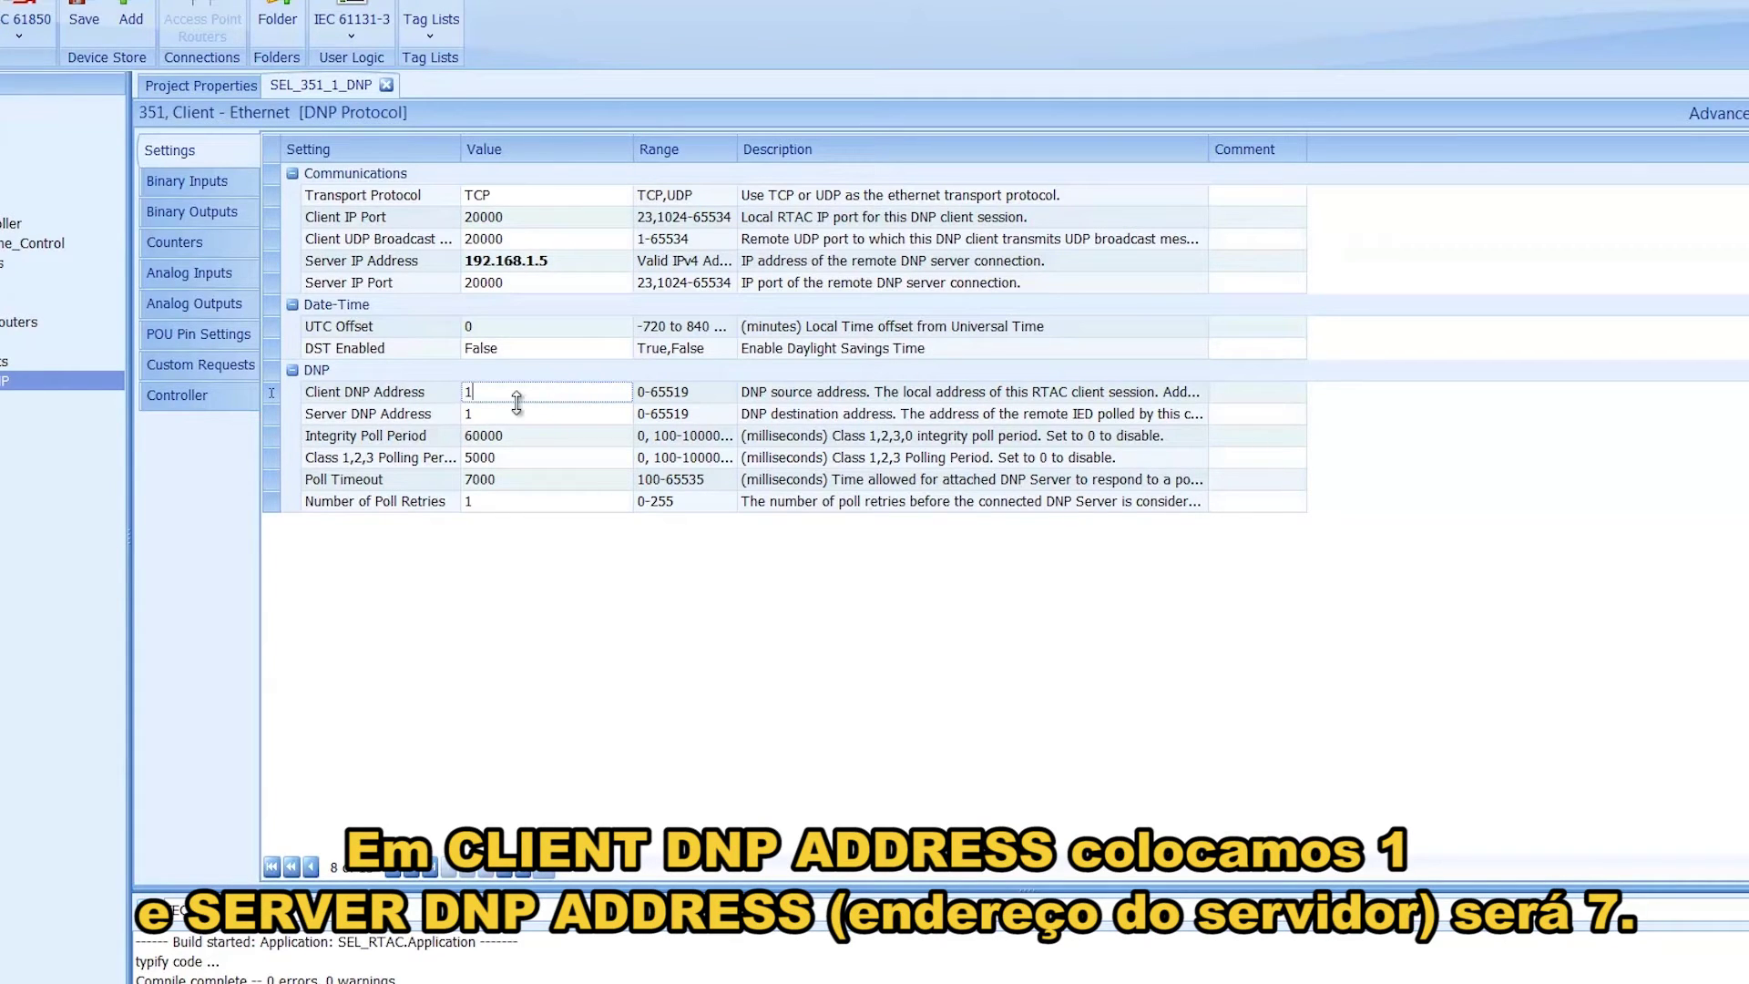
{"action": "left_click", "coordinate": [521, 422]}
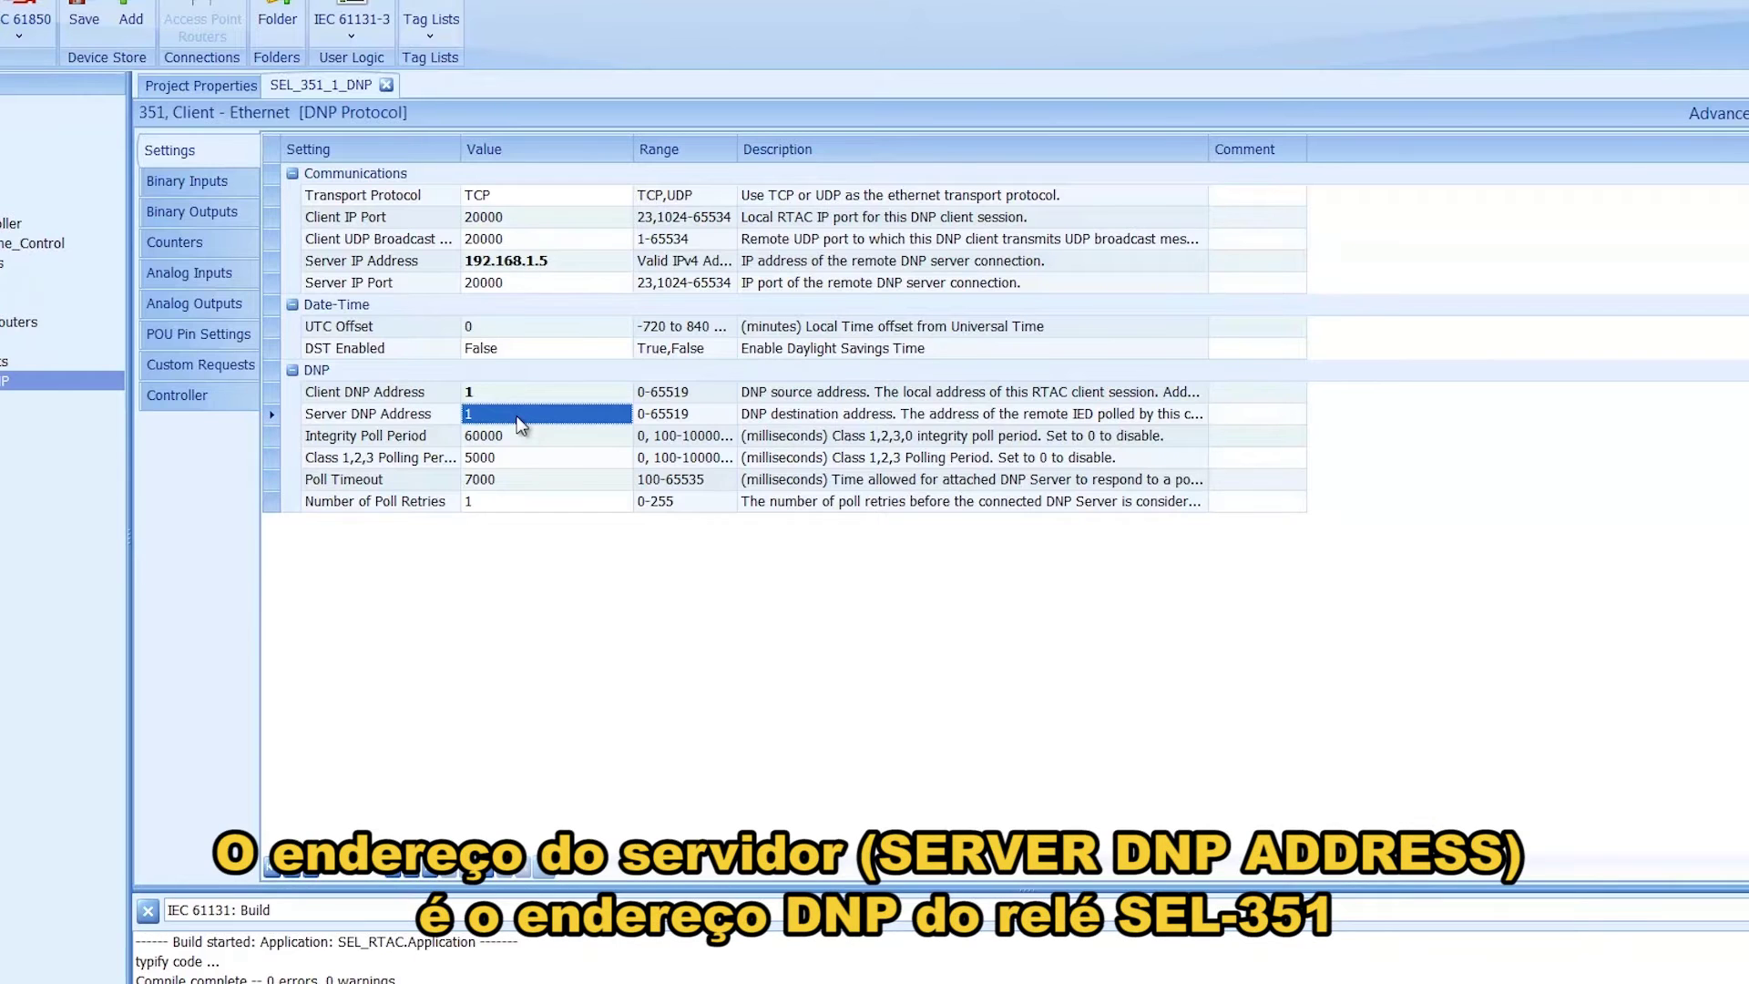
{"action": "type", "text": "7"}
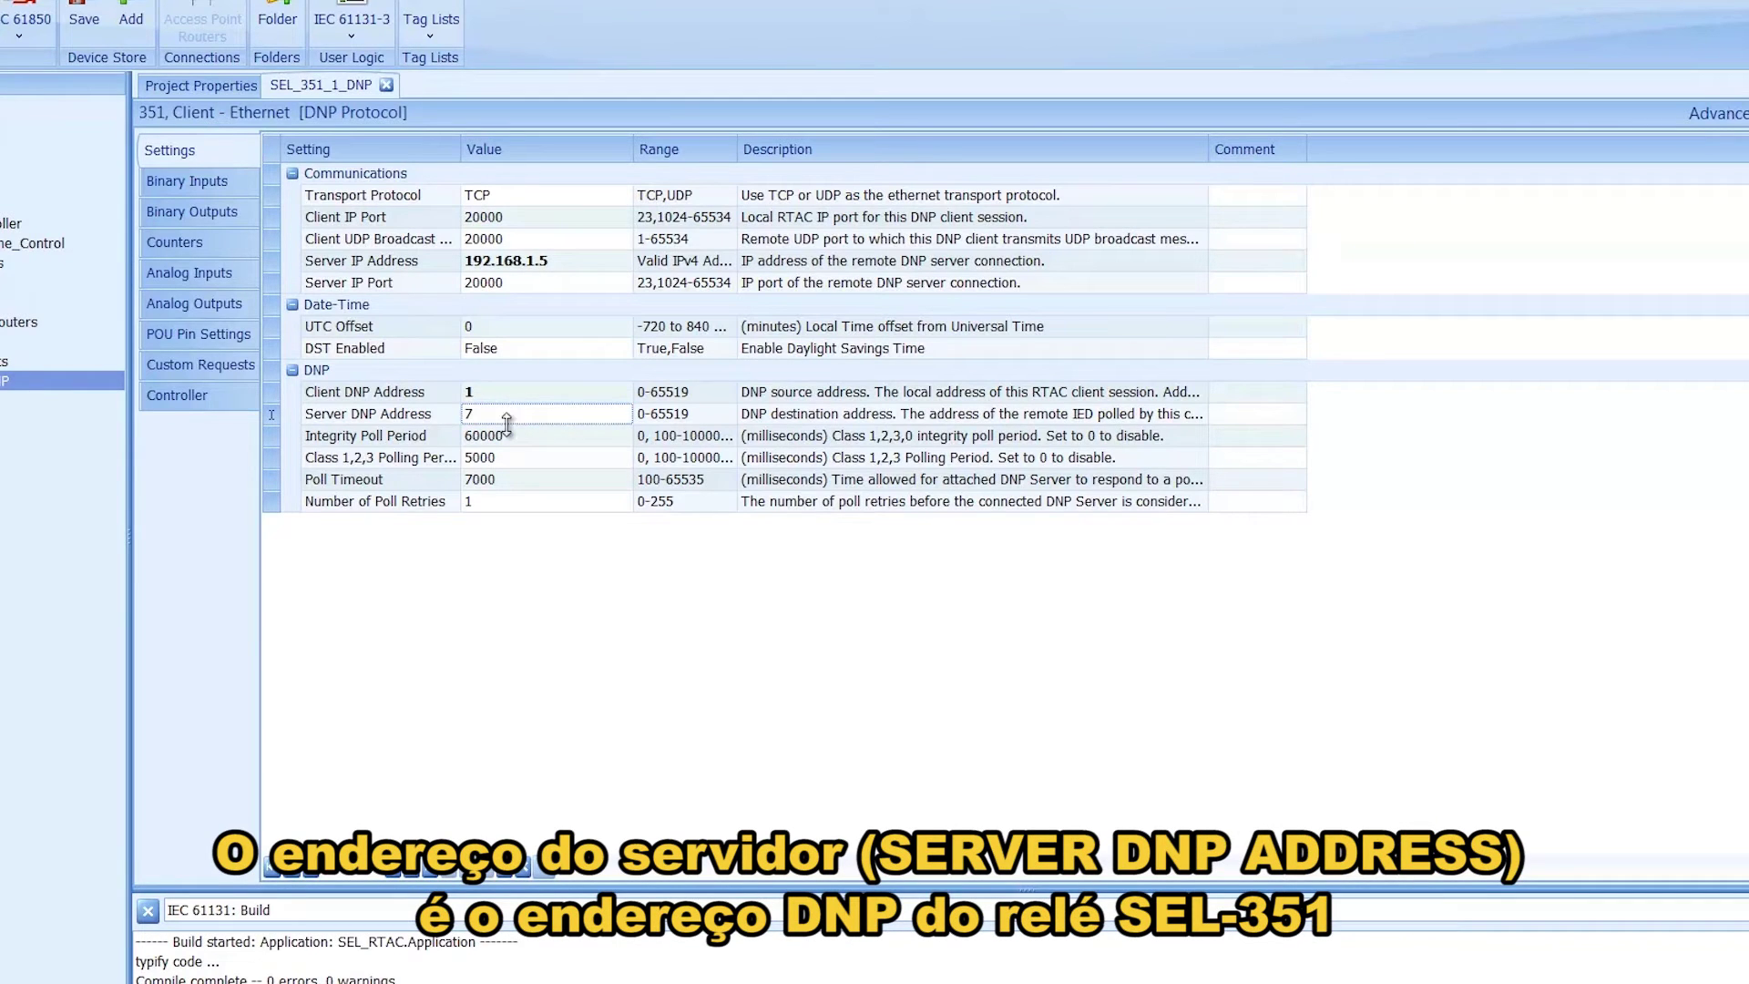
{"action": "left_click", "coordinate": [524, 578]}
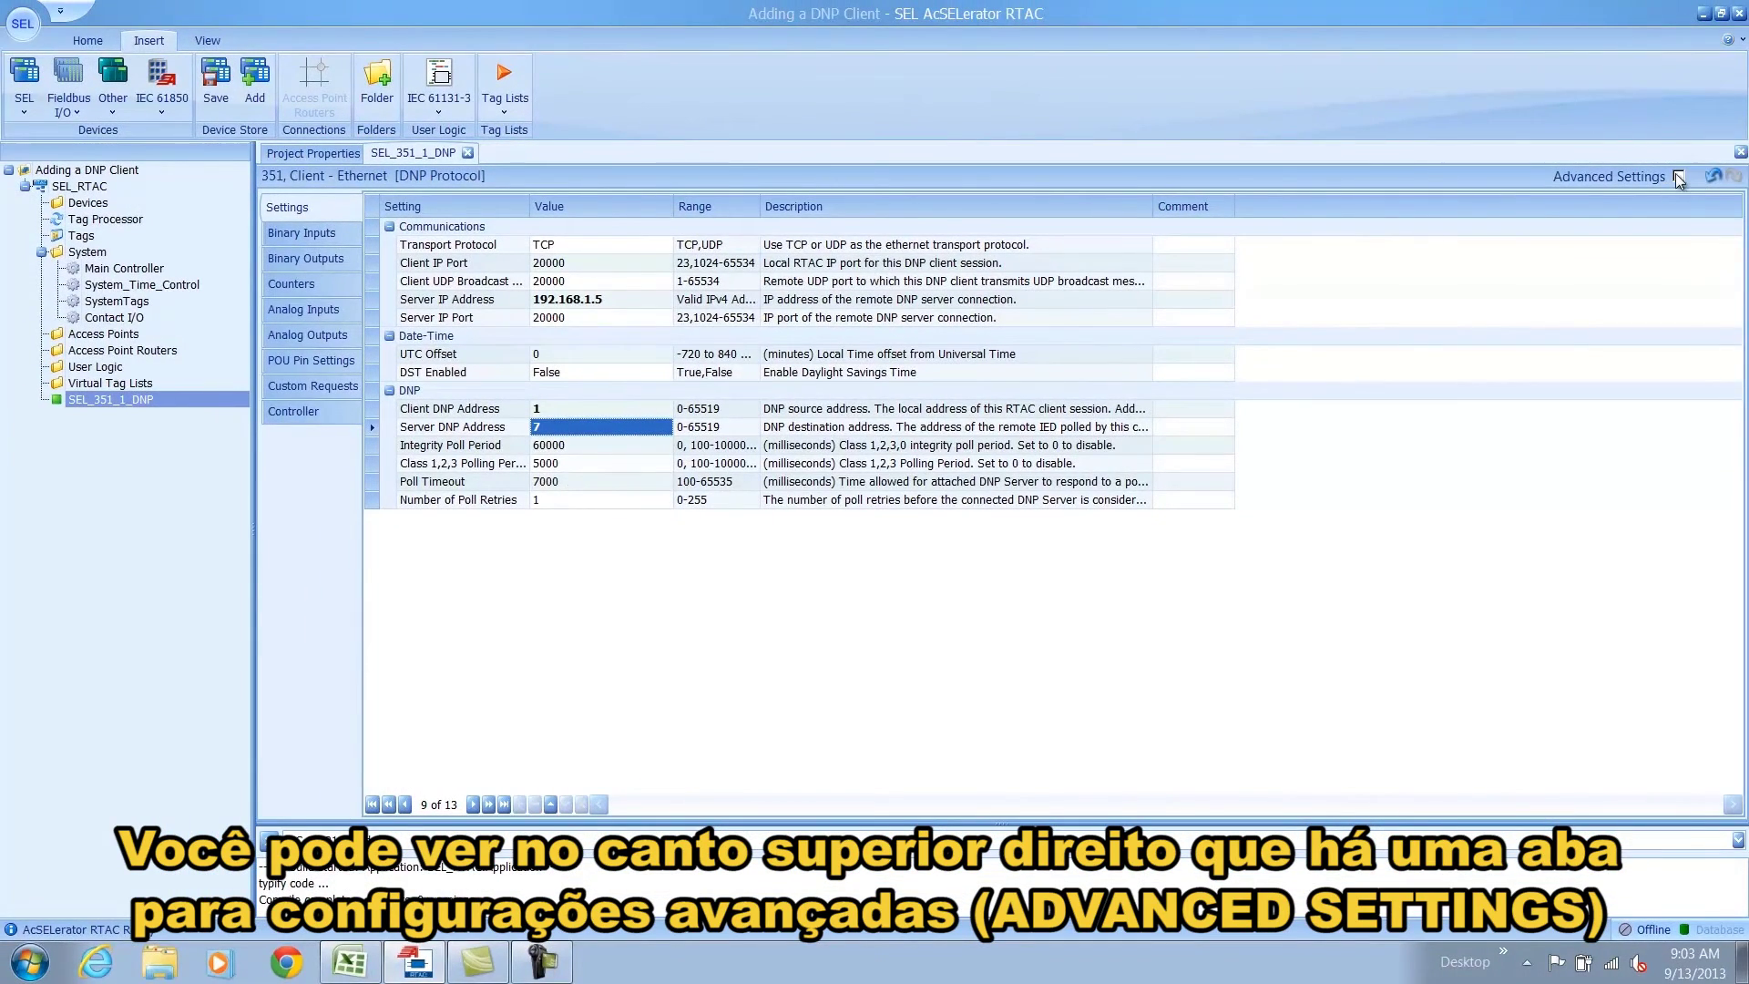
- Show the advanced settings of the DNP client, review the additional Date-Time and DNP options, and hide them again
{"action": "left_click", "coordinate": [1678, 176]}
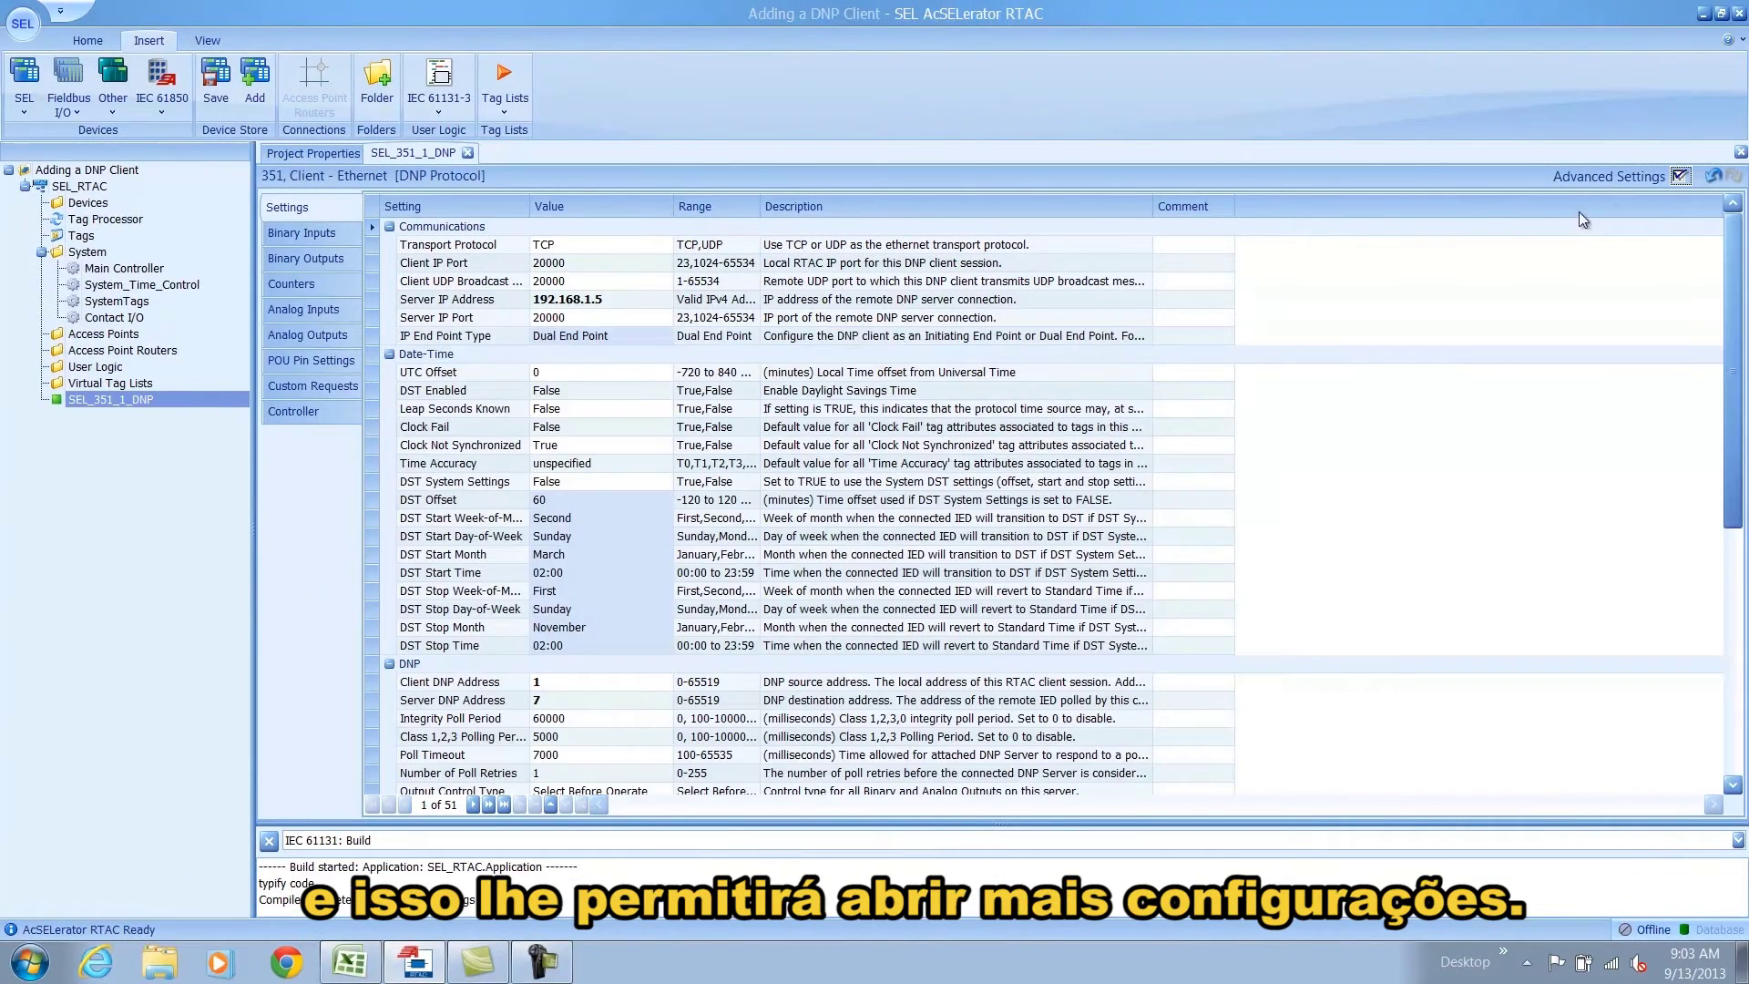
{"action": "scroll", "coordinate": [1200, 386], "scroll_direction": "down", "scroll_amount": 1}
{"action": "scroll", "coordinate": [1200, 387], "scroll_direction": "down", "scroll_amount": 5}
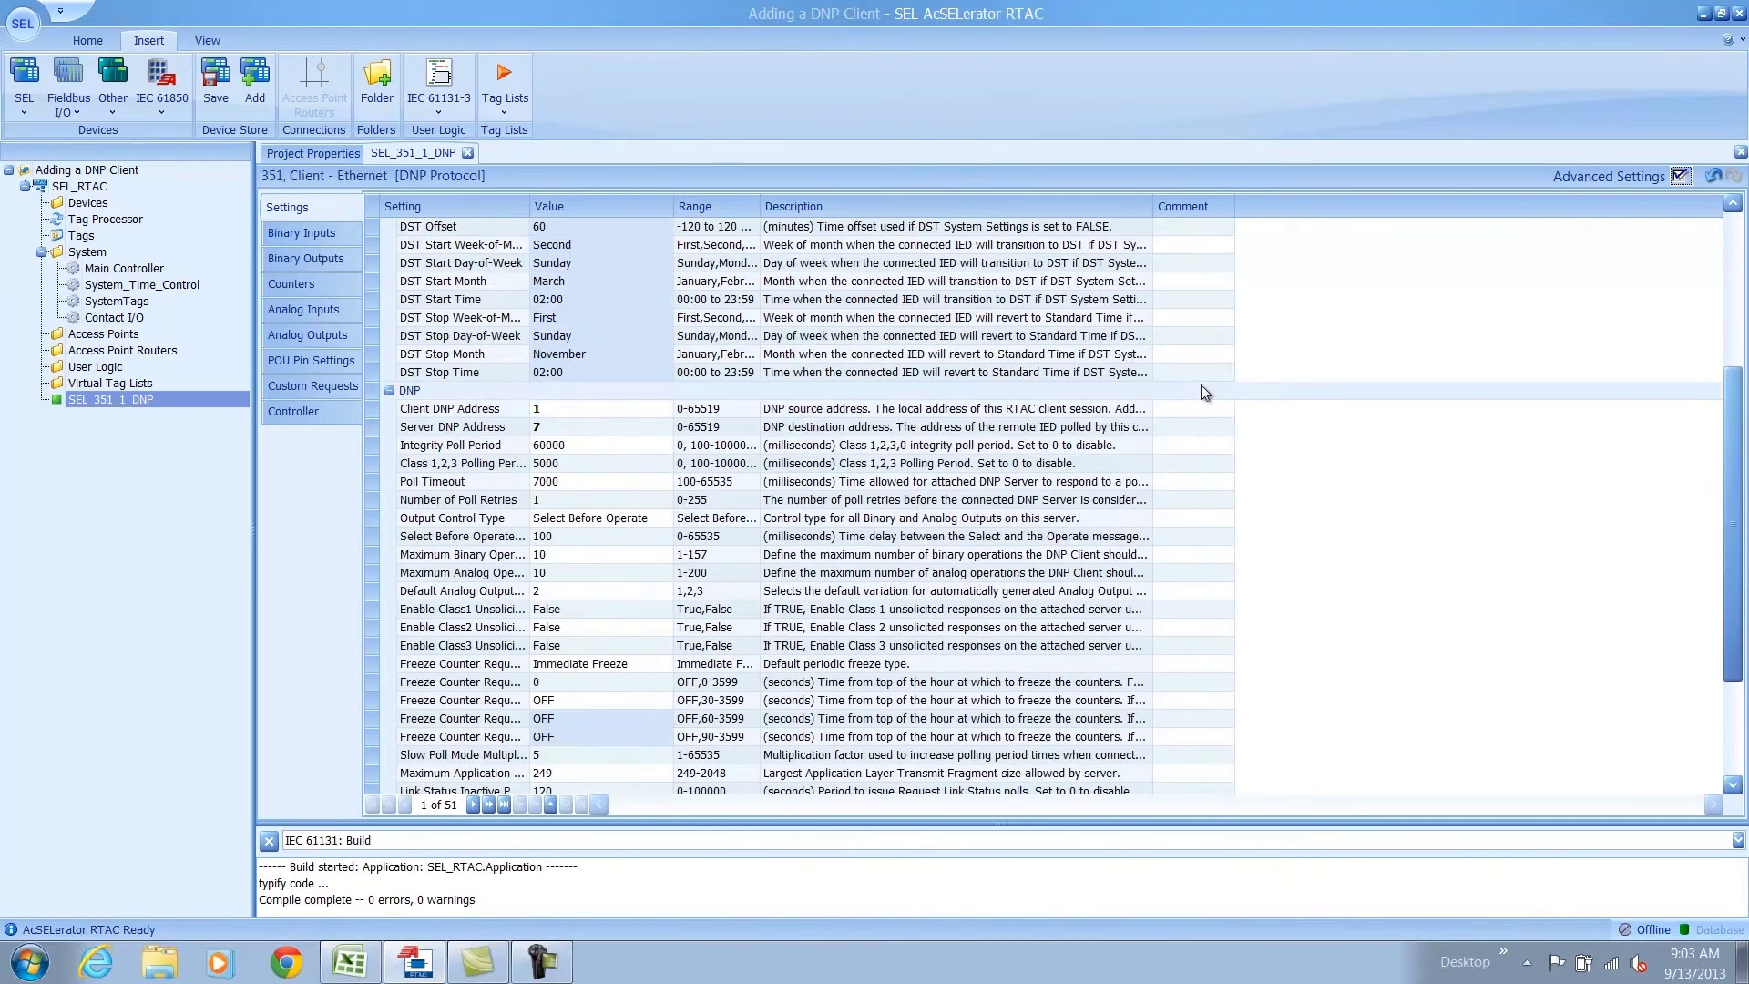
{"action": "scroll", "coordinate": [716, 435], "scroll_direction": "down", "scroll_amount": 2}
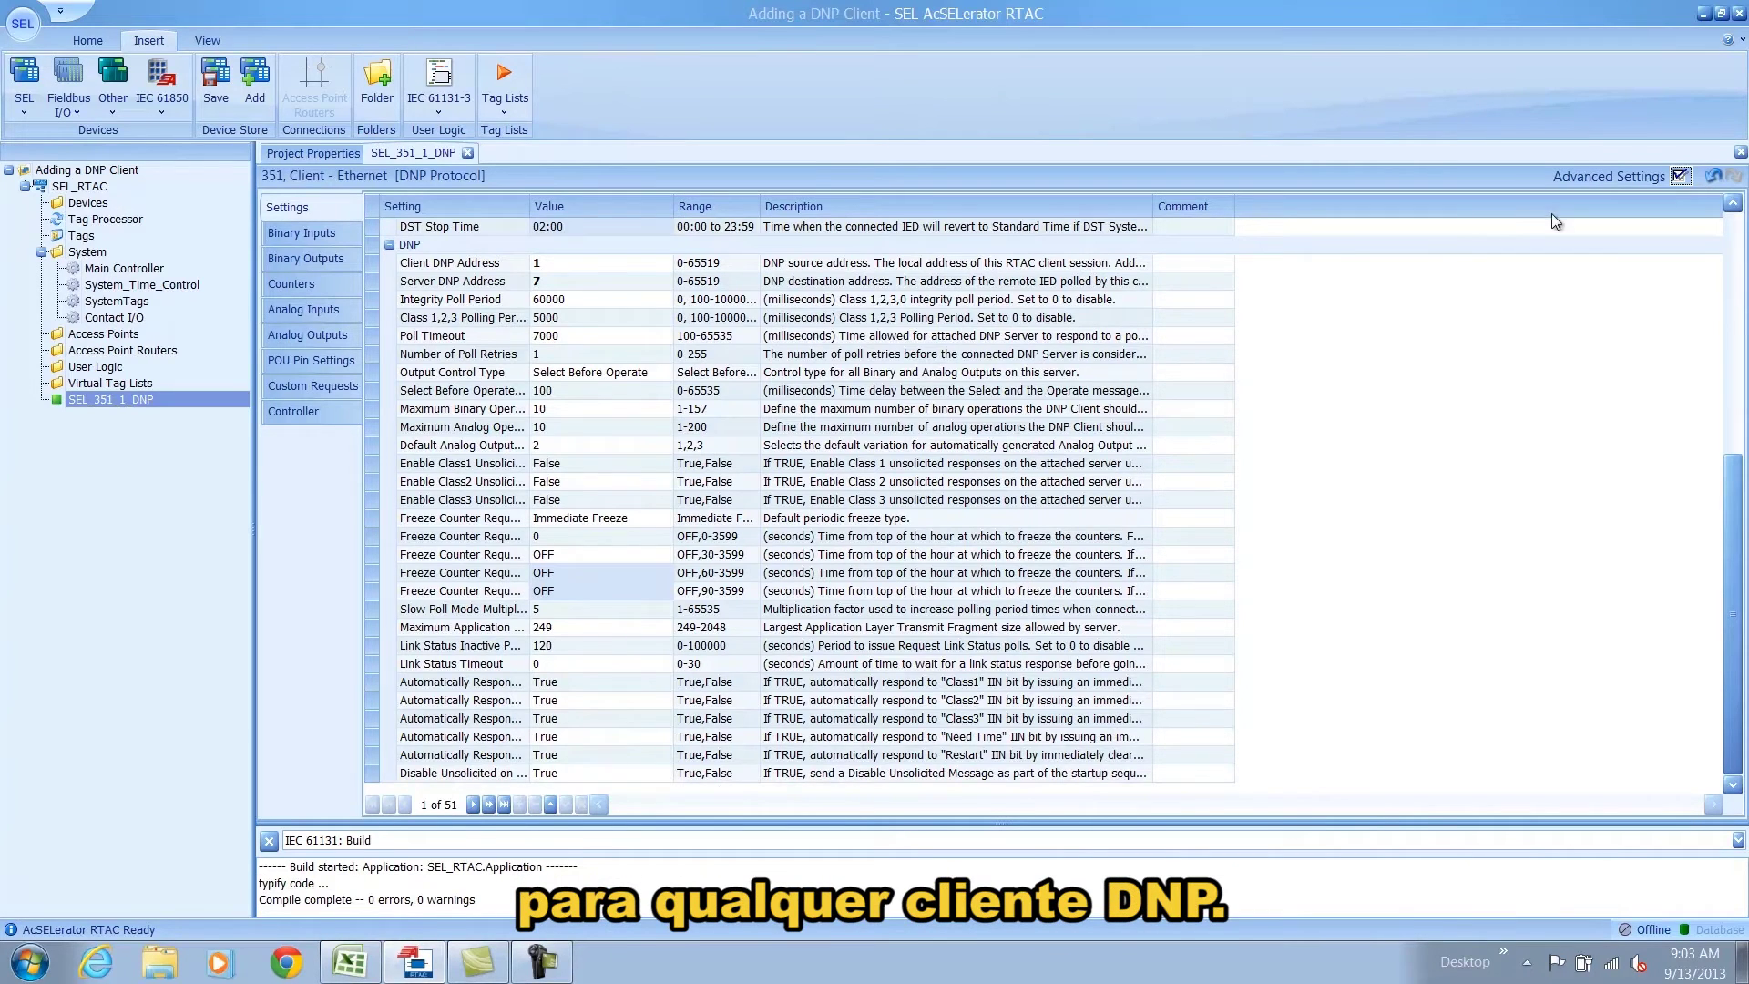
{"action": "left_click", "coordinate": [1679, 177]}
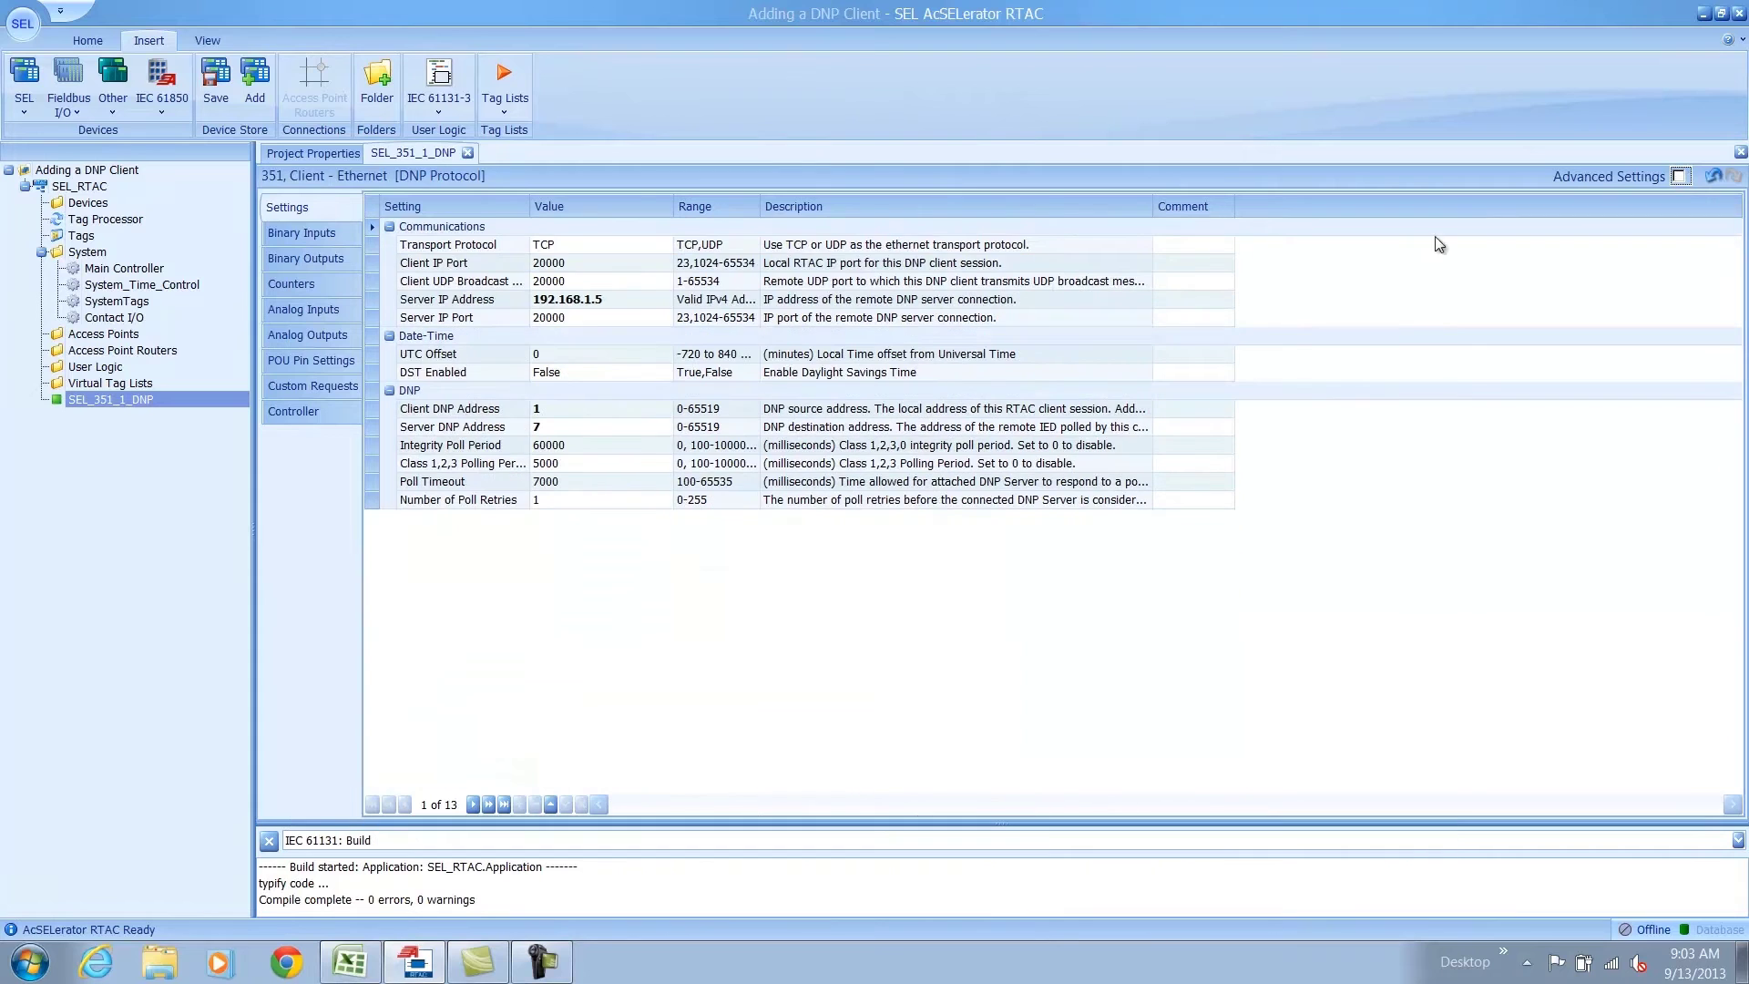
- Add 24 binary input points to the SEL_351_1_DNP device, starting at point number 0
{"action": "left_click", "coordinate": [317, 234]}
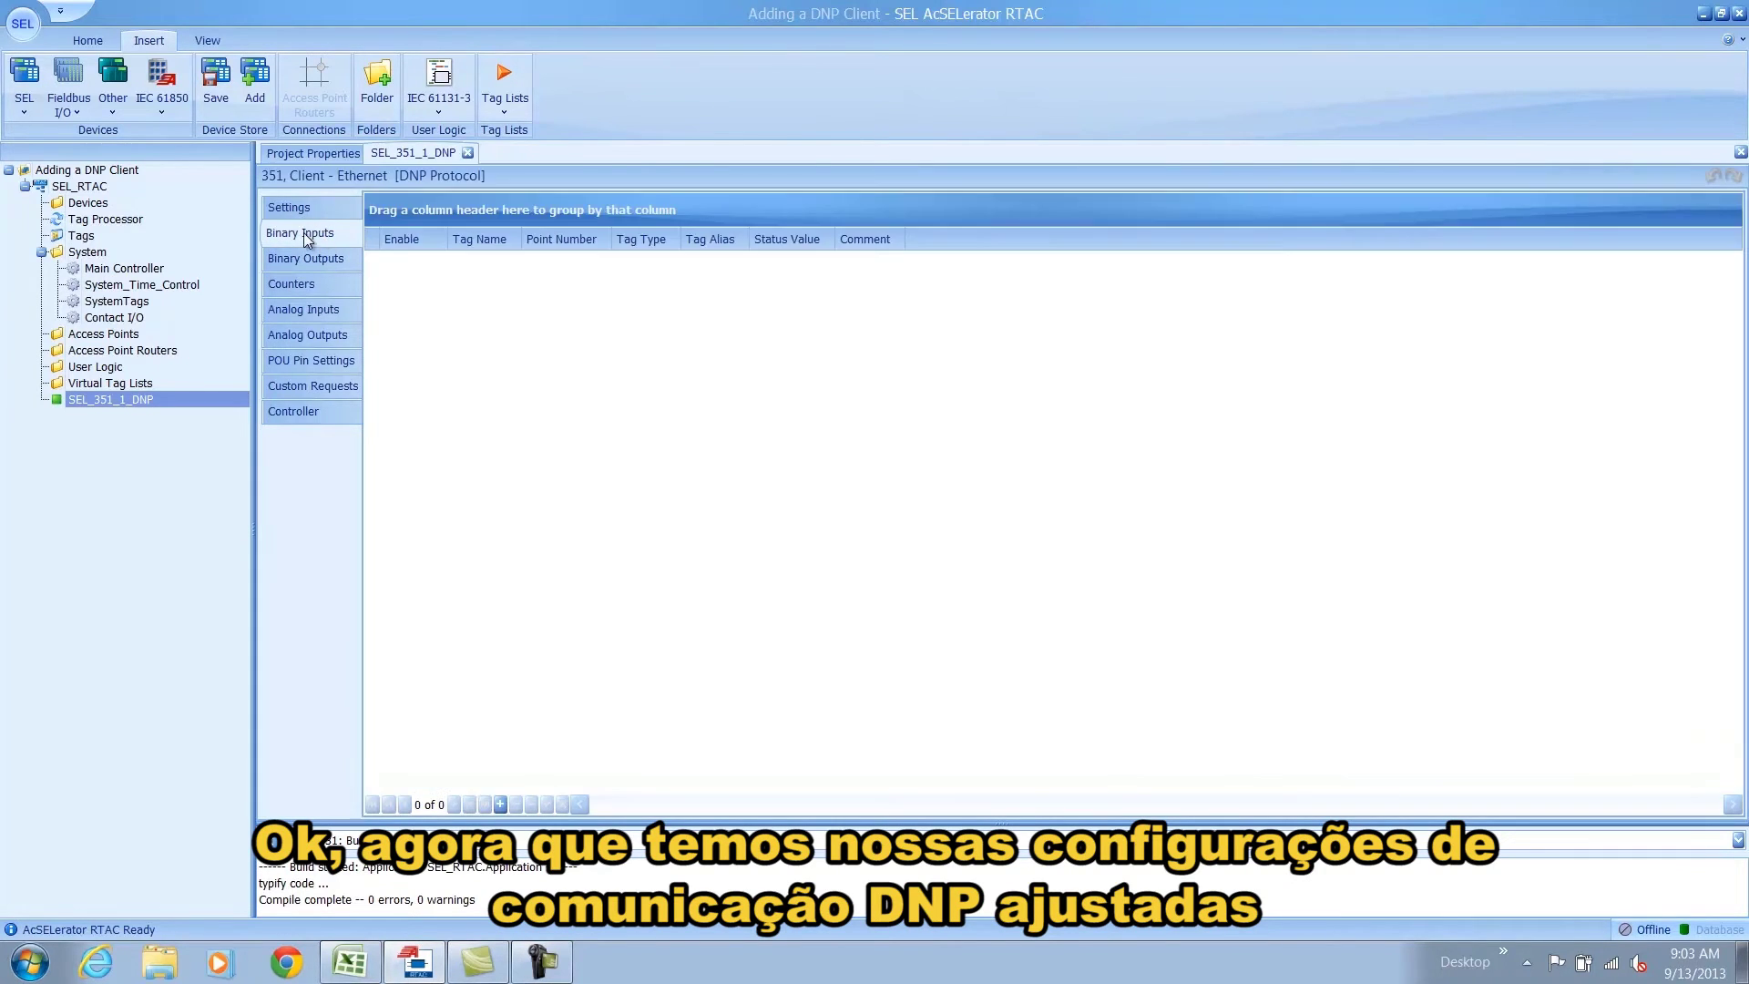
{"action": "left_click", "coordinate": [501, 807]}
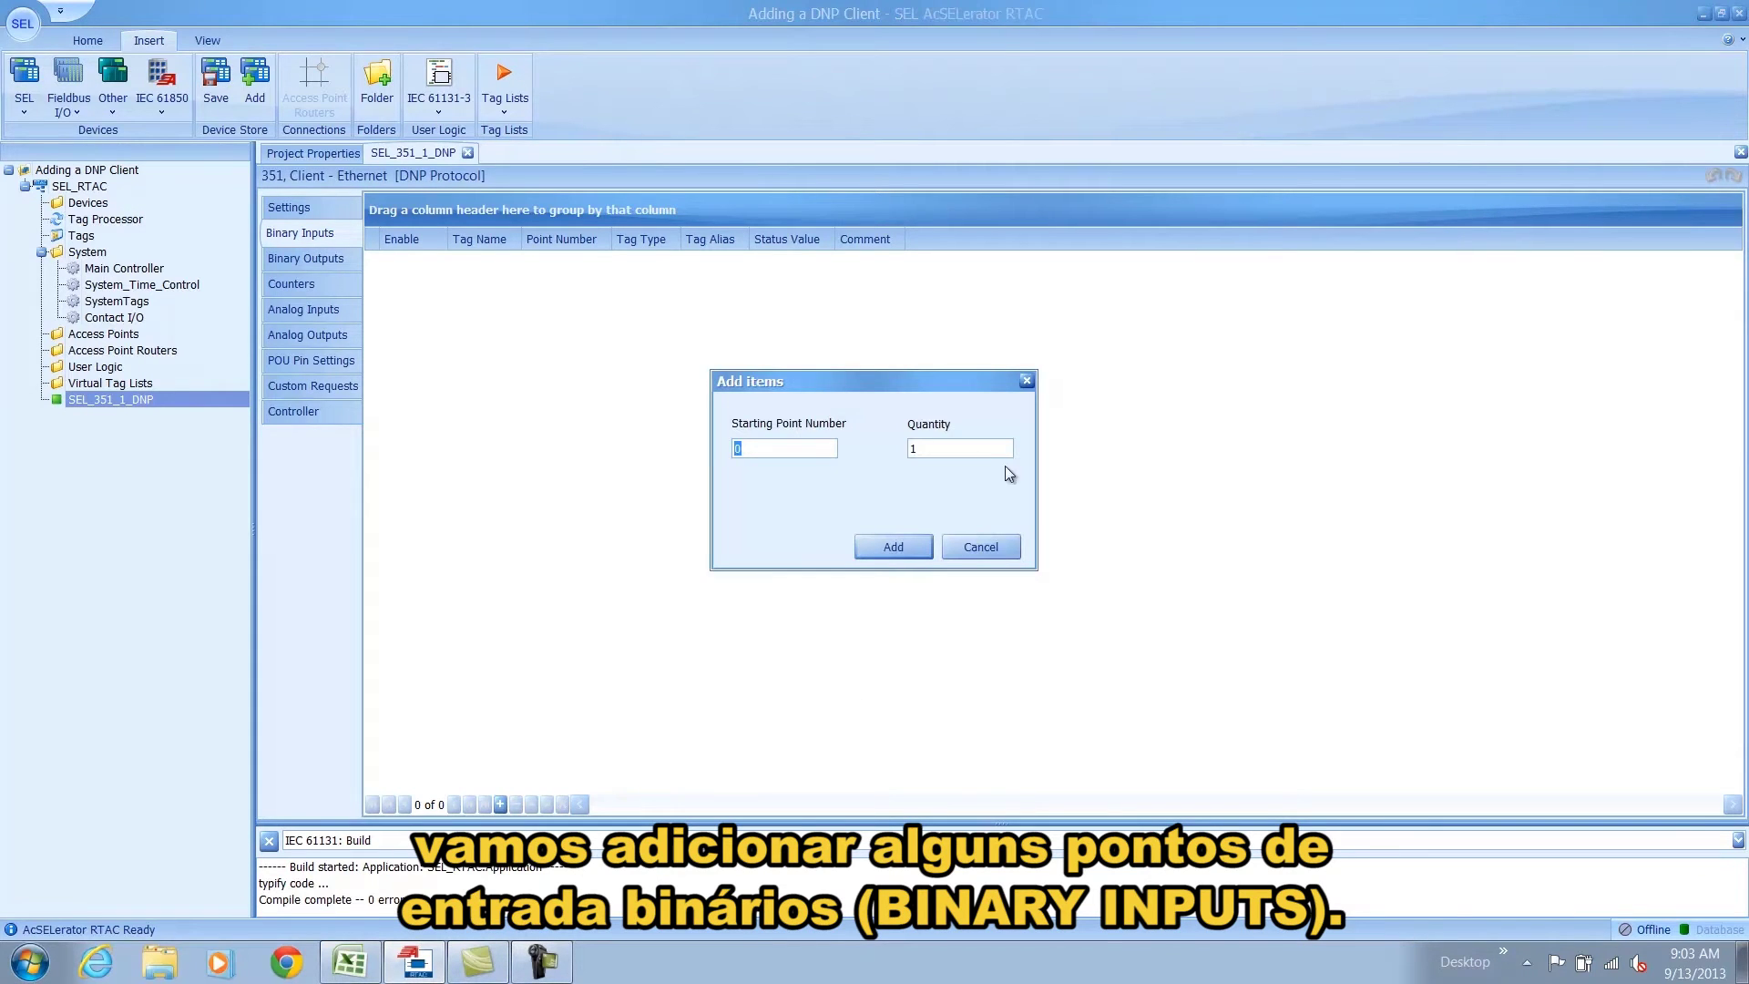
{"action": "left_click", "coordinate": [927, 445]}
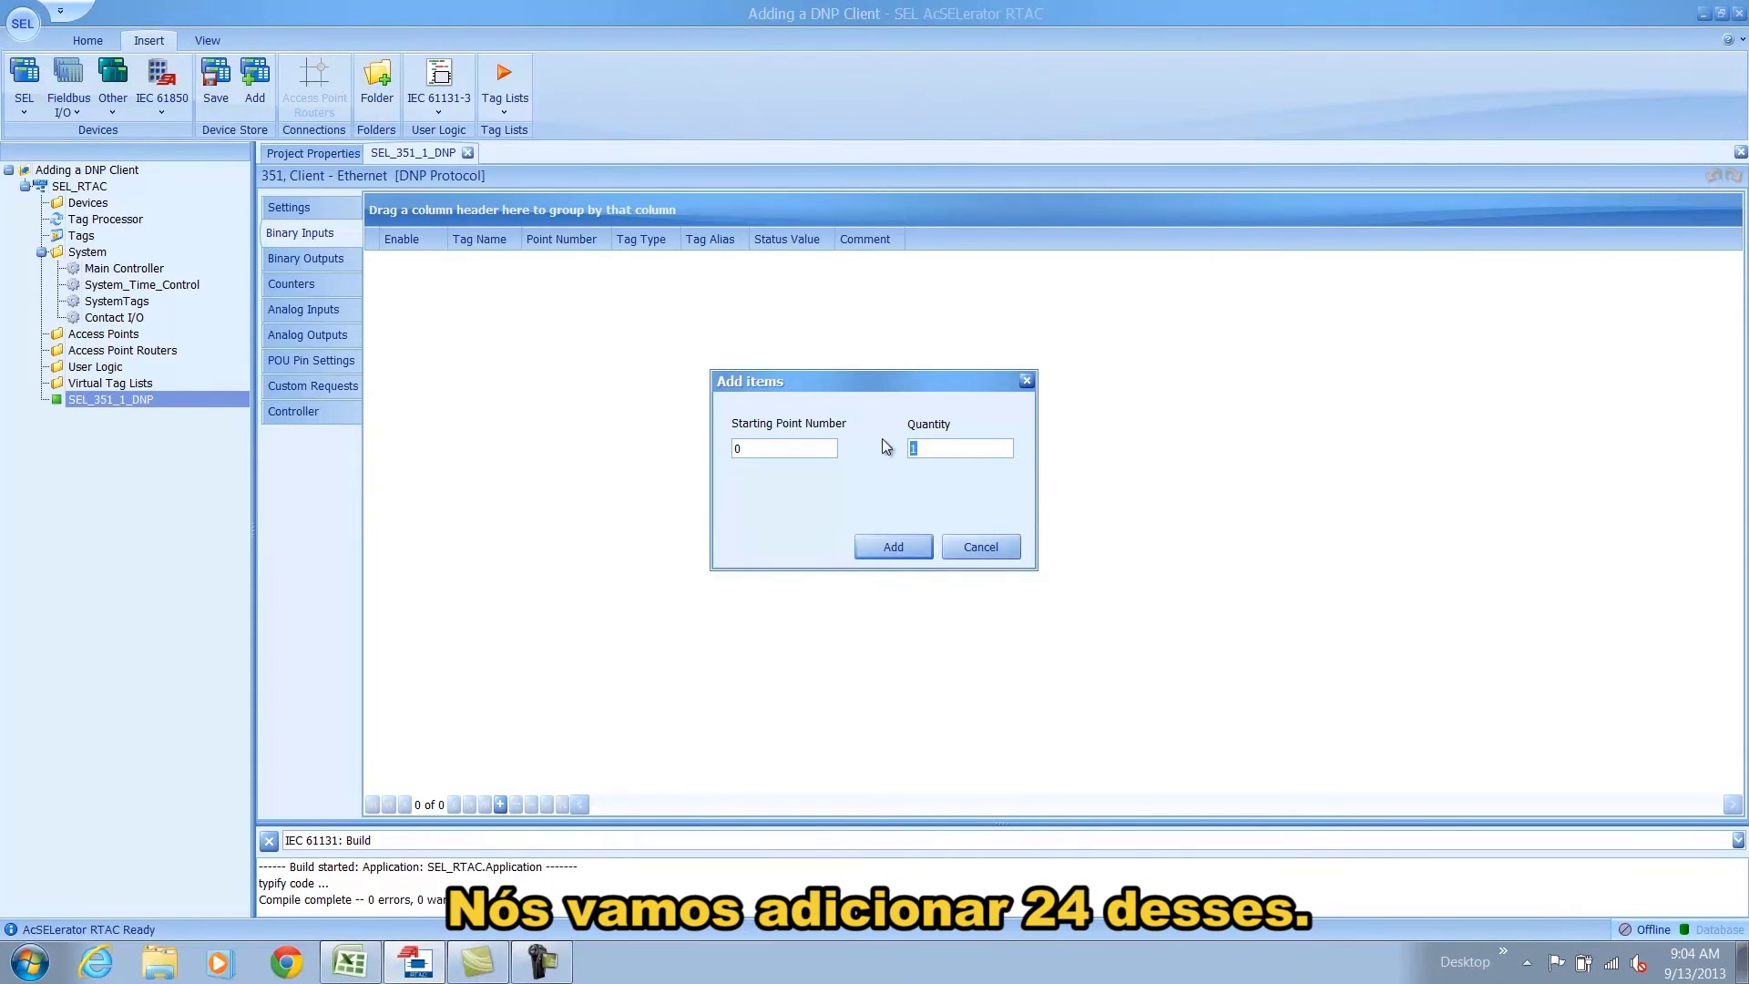
{"action": "type", "text": "24"}
{"action": "left_click", "coordinate": [880, 548]}
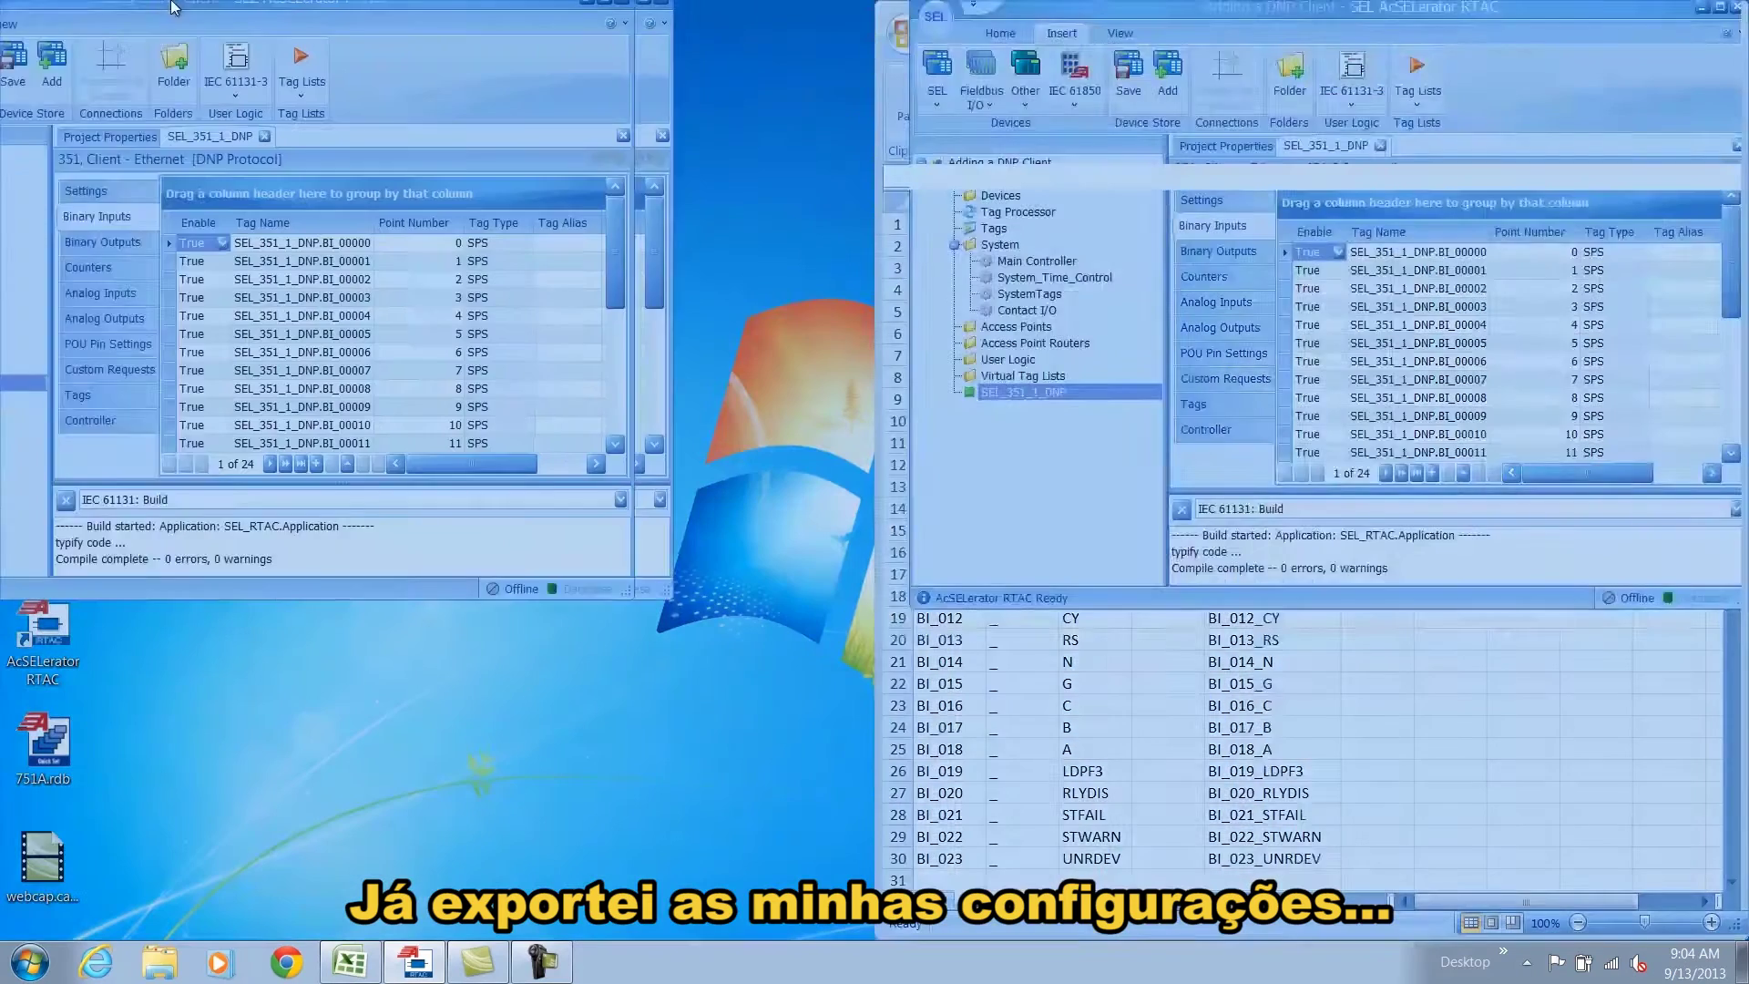
- Place the window beside the DNP_Tags.xlsx workbook in Excel and copy names BI_000_52A to BI_023_UNRDEV into the binary inputs' Tag Name column
{"action": "left_click_drag", "start_coordinate": [173, 7], "coordinate": [4, 7]}
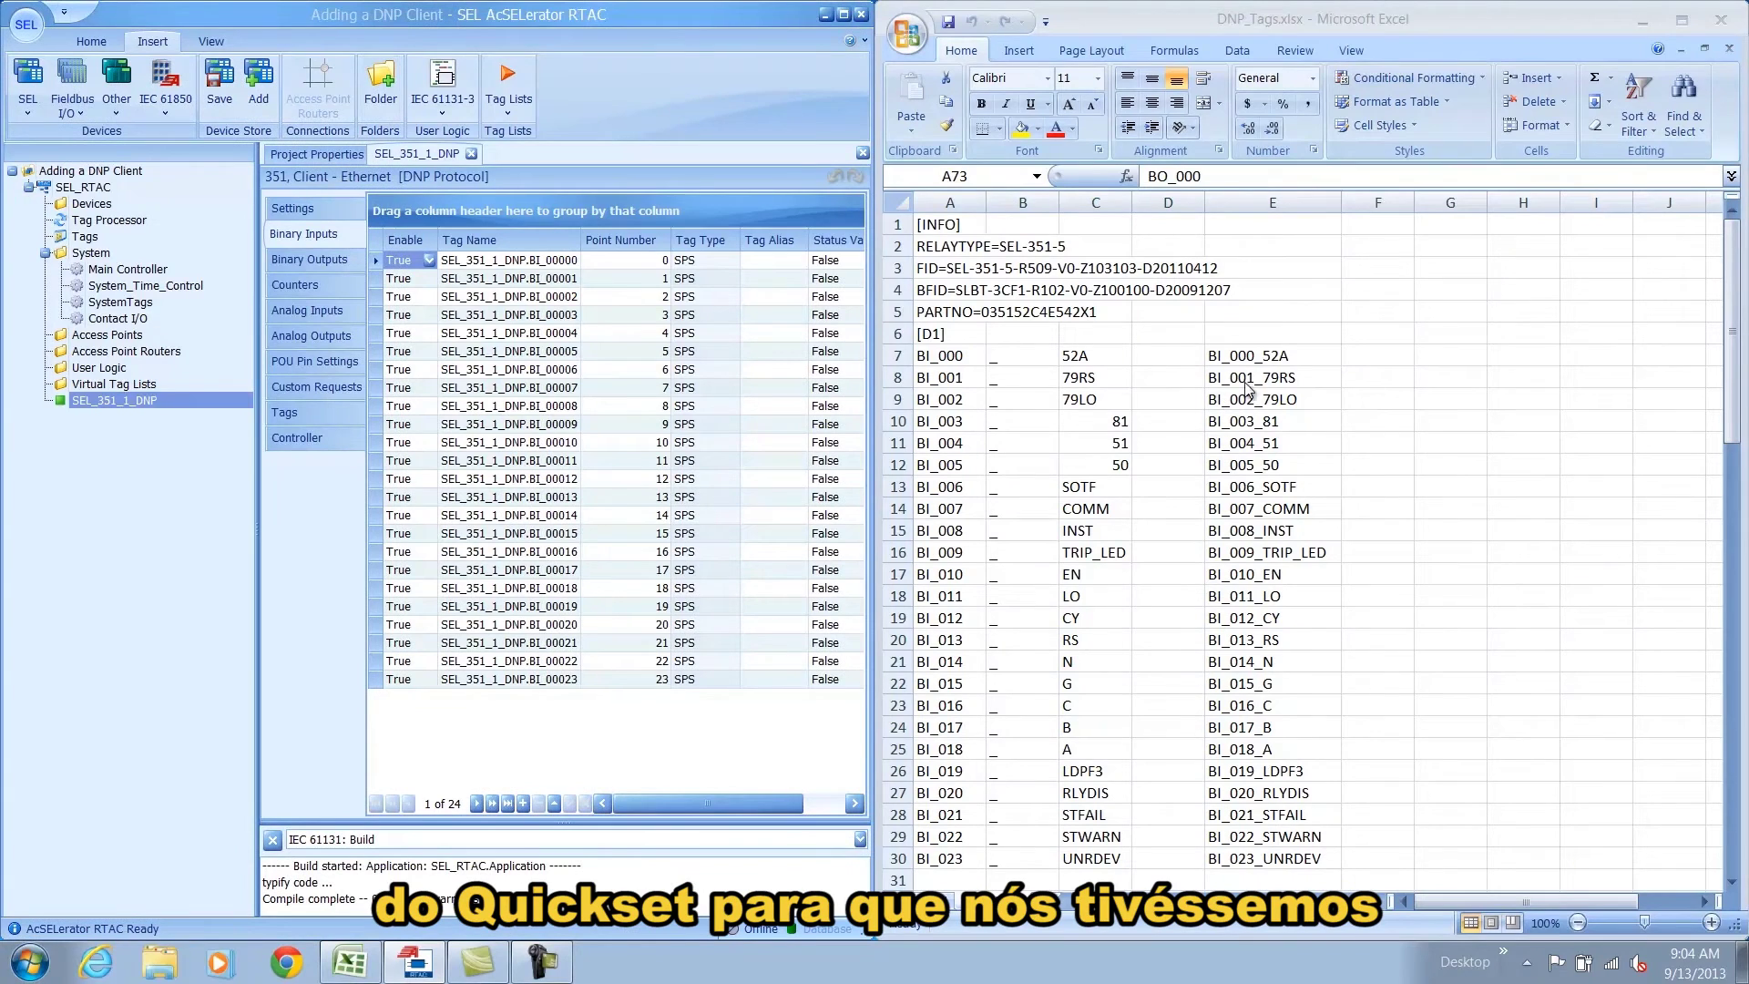
{"action": "left_click", "coordinate": [1259, 356]}
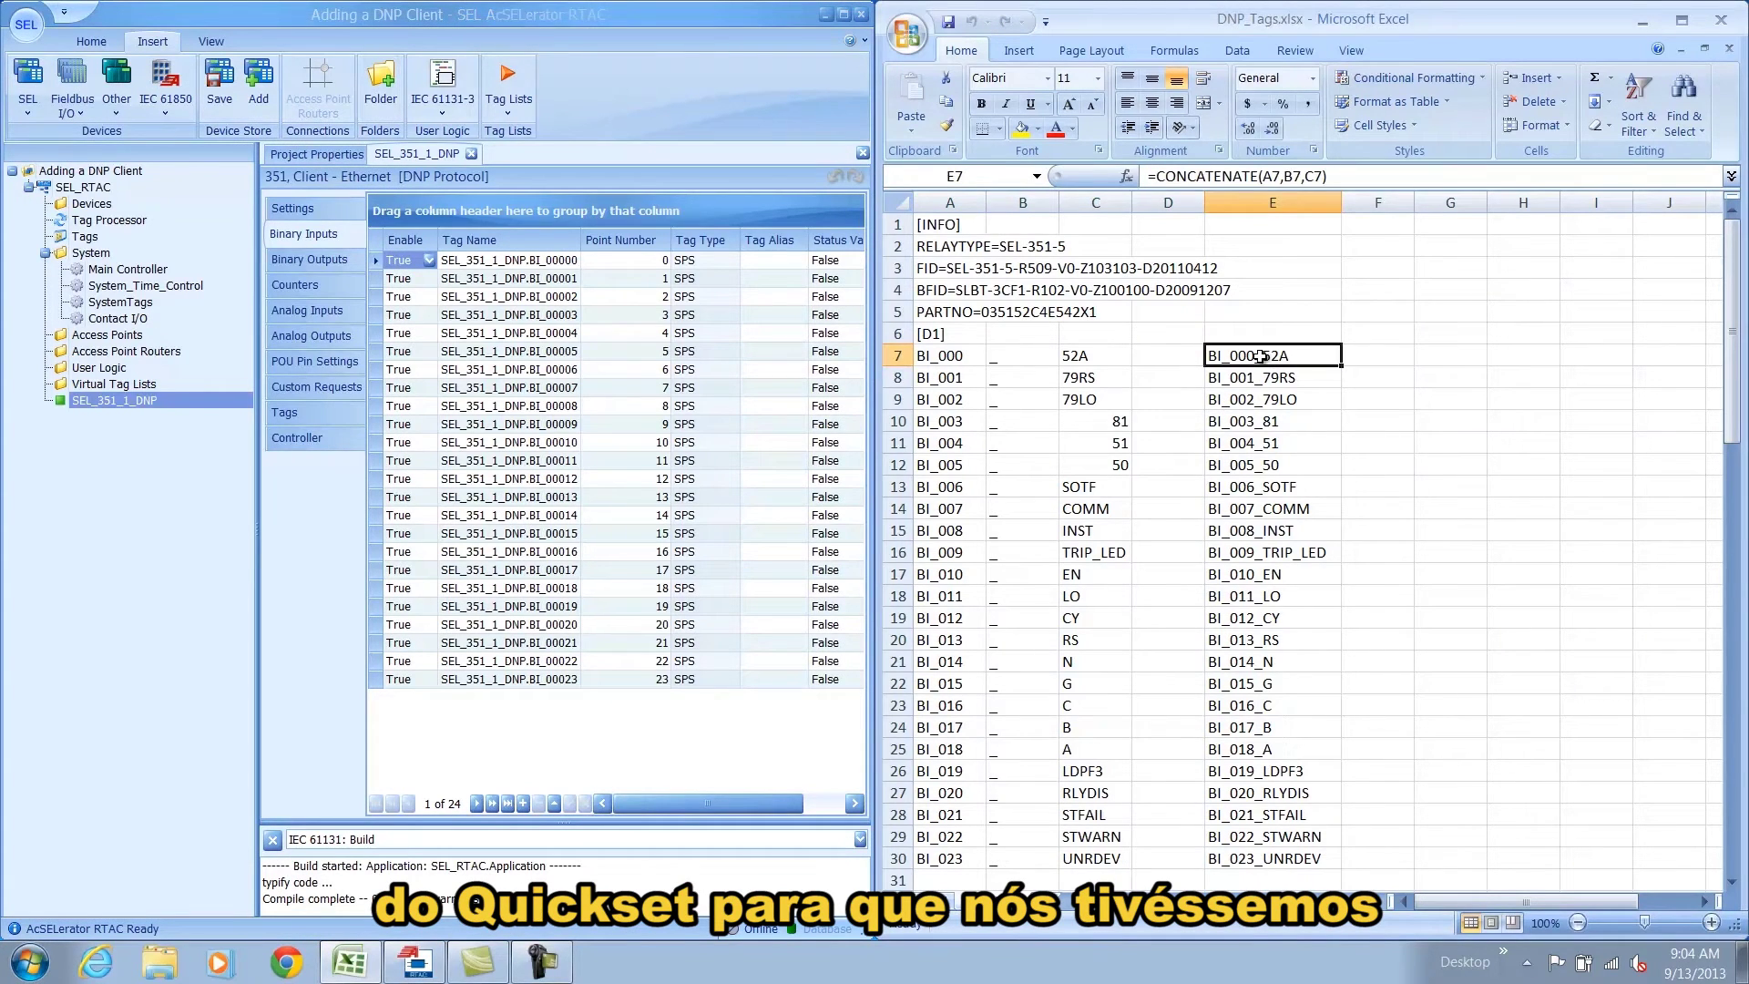
{"action": "key", "text": "ctrl+shift+Down"}
{"action": "key", "text": "ctrl+c"}
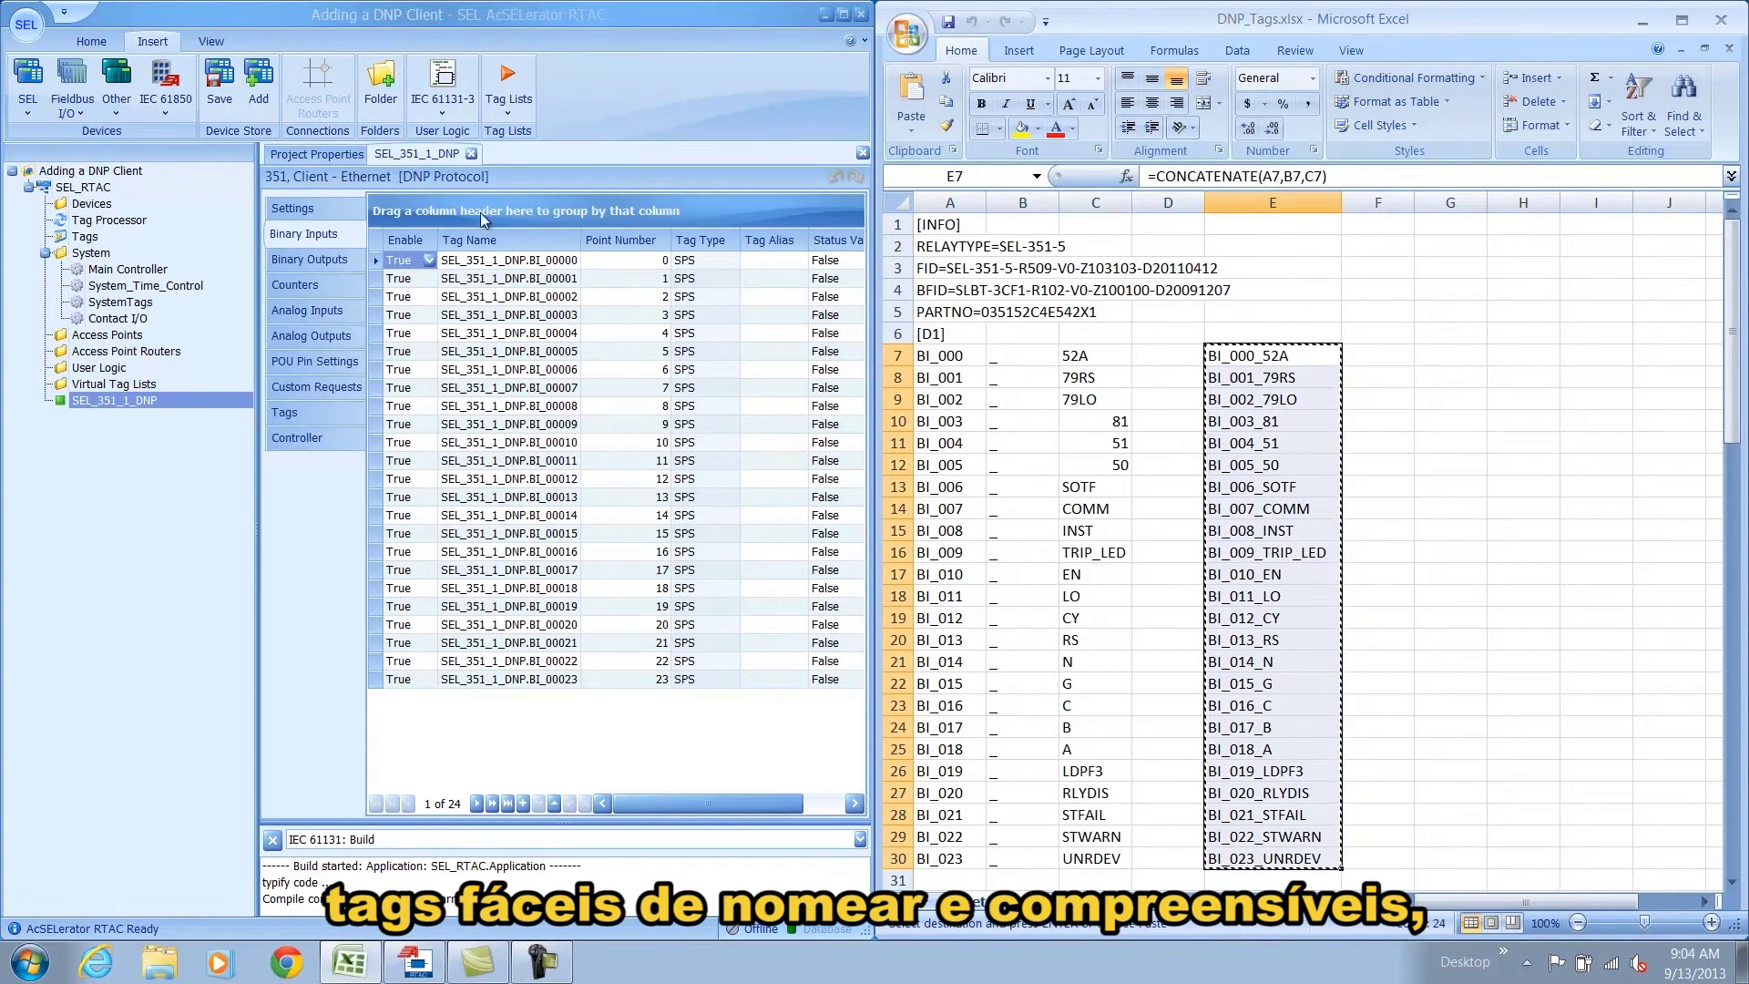
{"action": "left_click", "coordinate": [524, 262]}
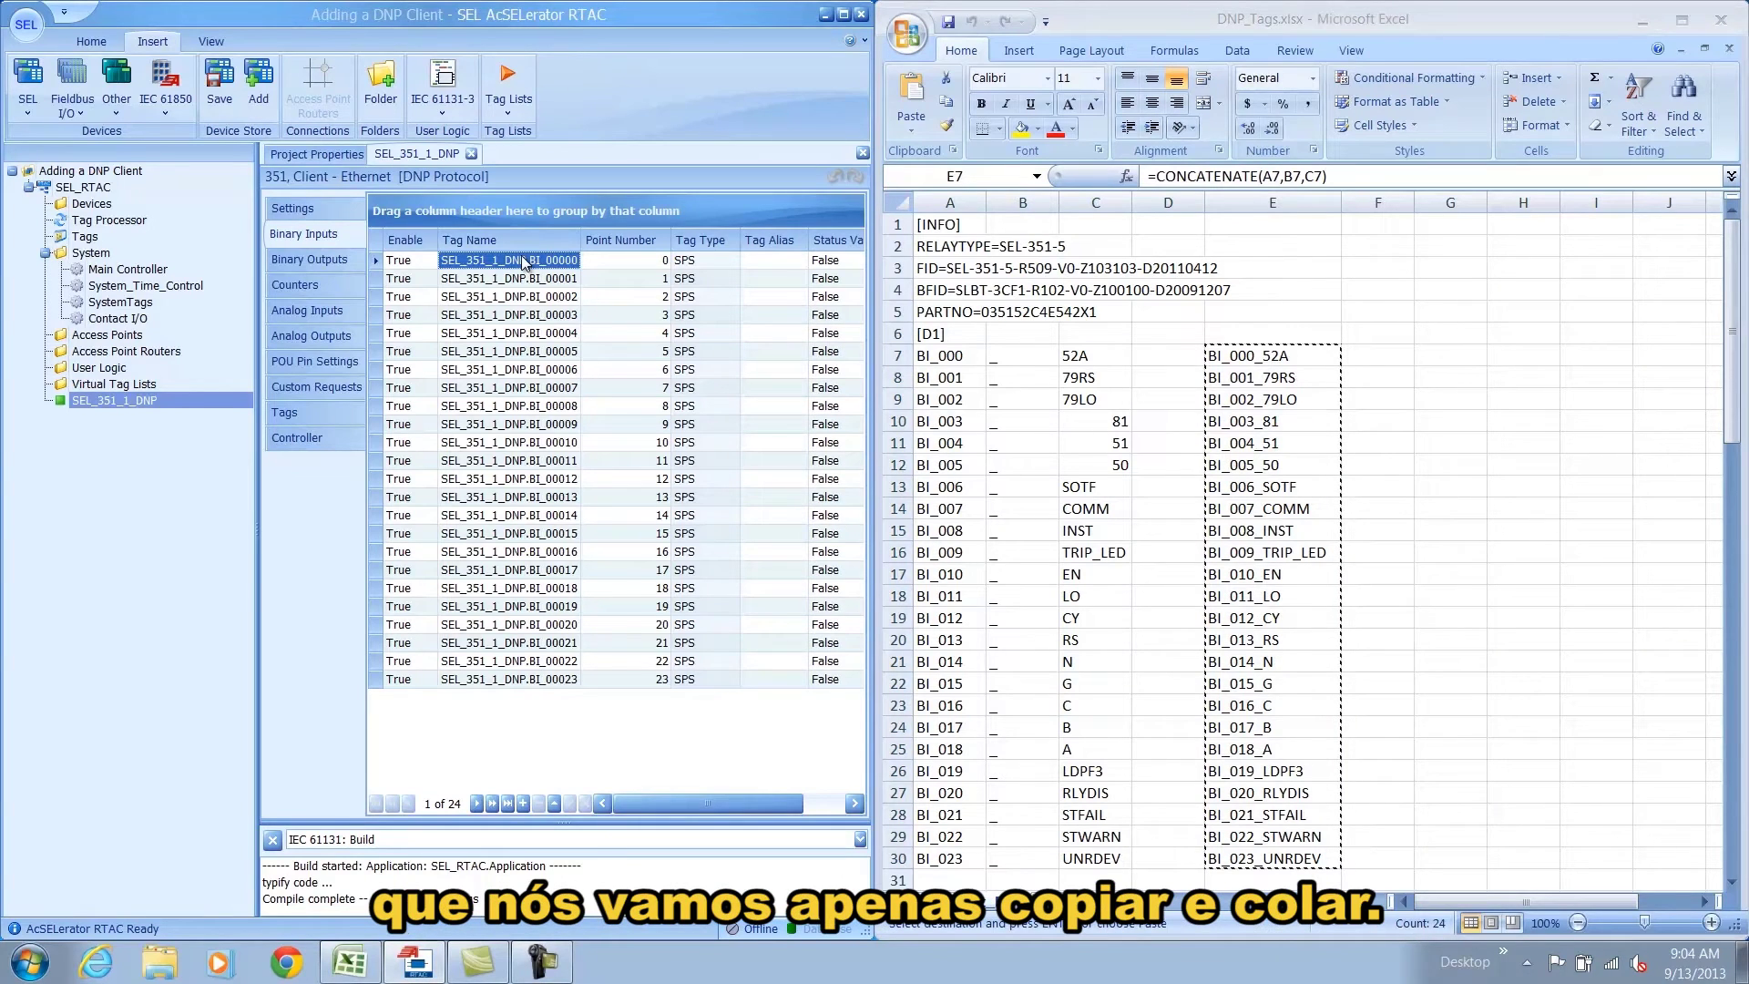
{"action": "key", "text": "ctrl+v"}
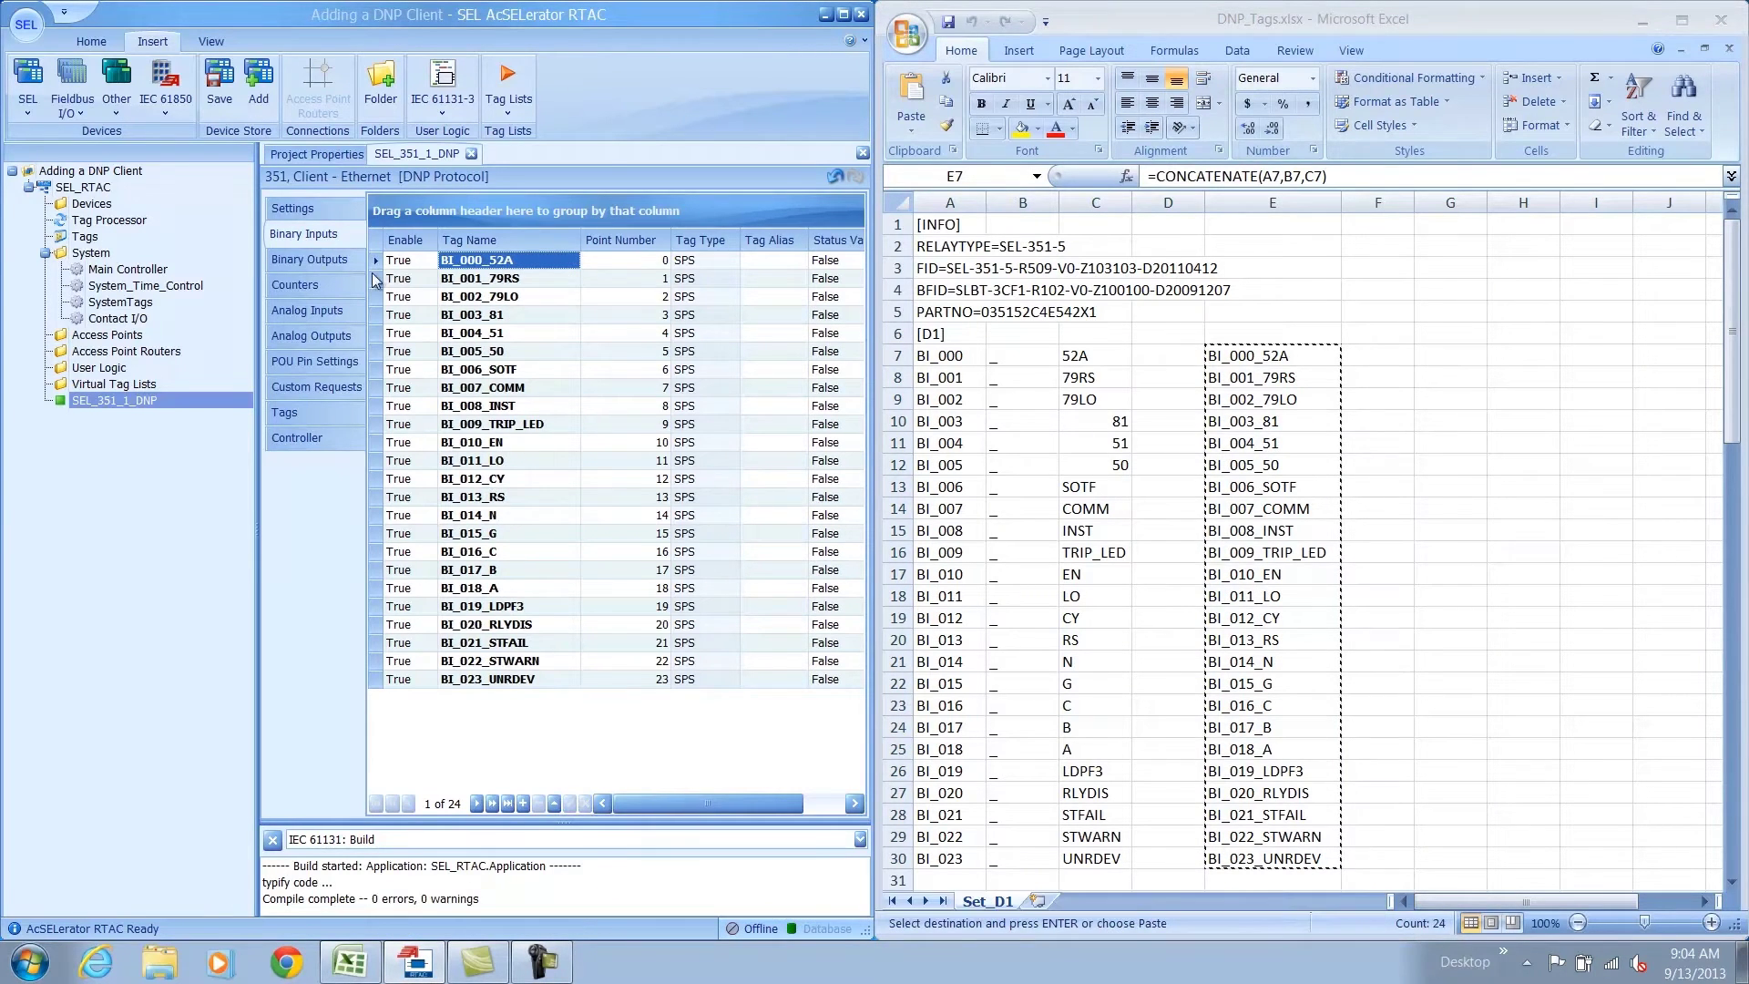
- Add 18 binary output points to the SEL_351_1_DNP device, starting at point number 0
{"action": "left_click", "coordinate": [309, 259]}
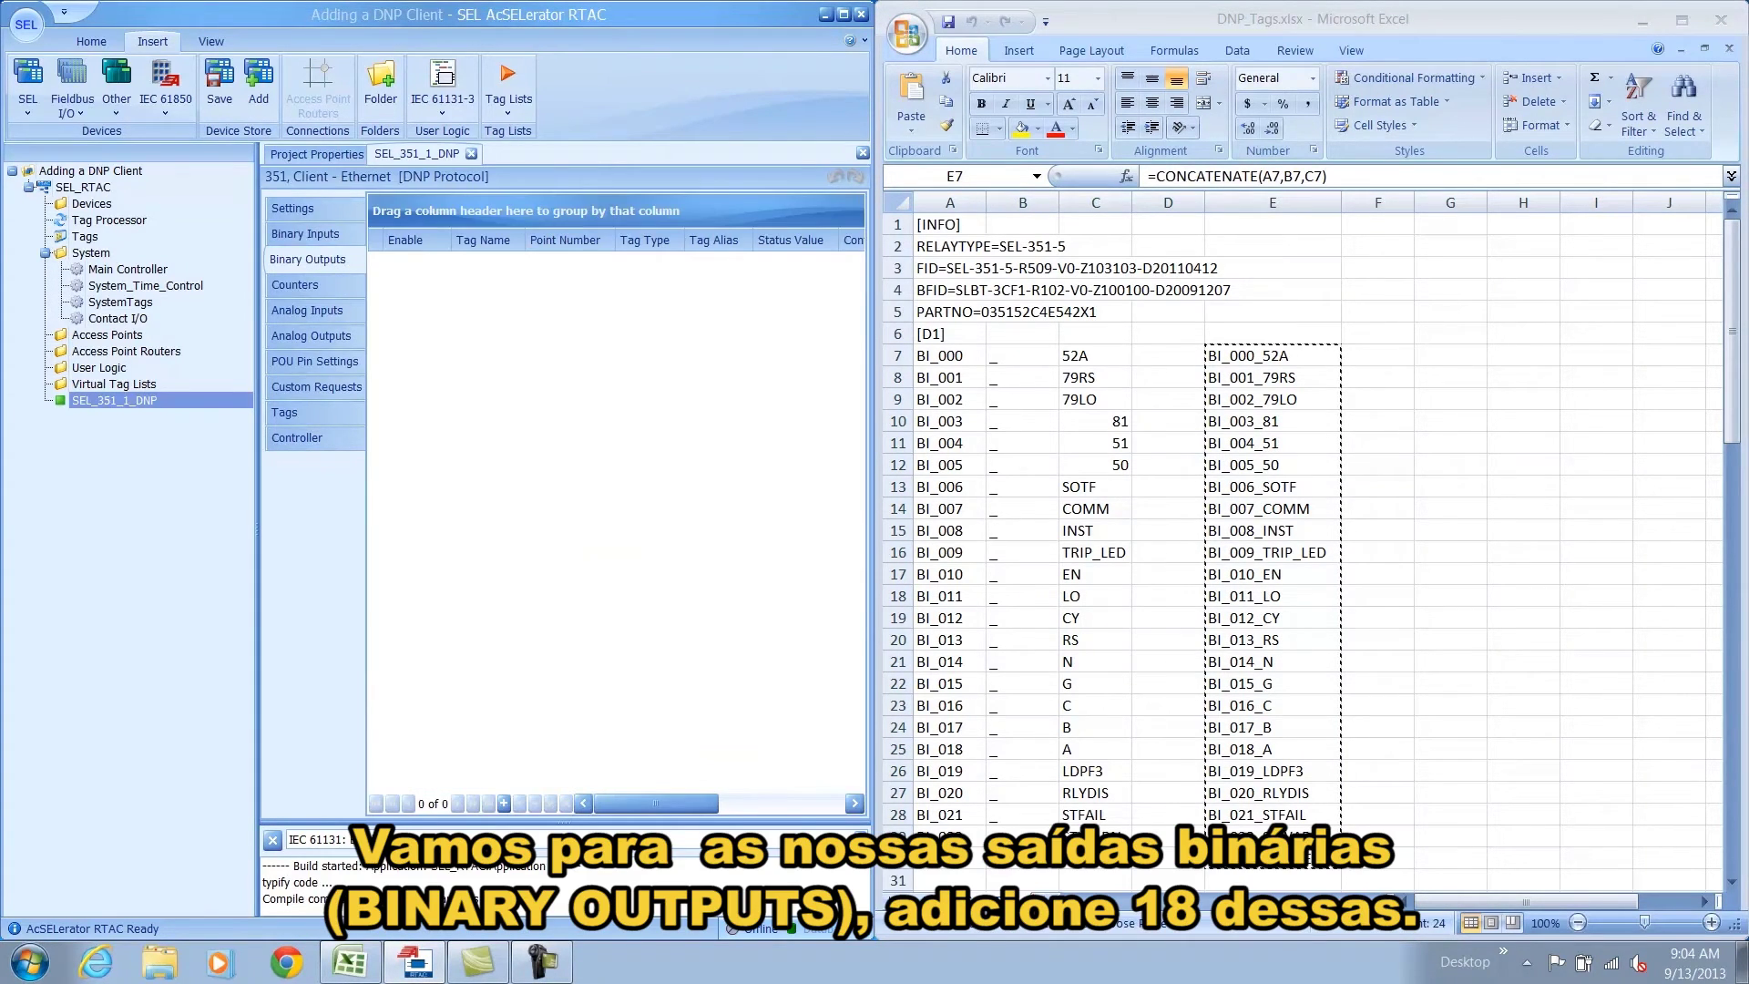
{"action": "left_click", "coordinate": [504, 803]}
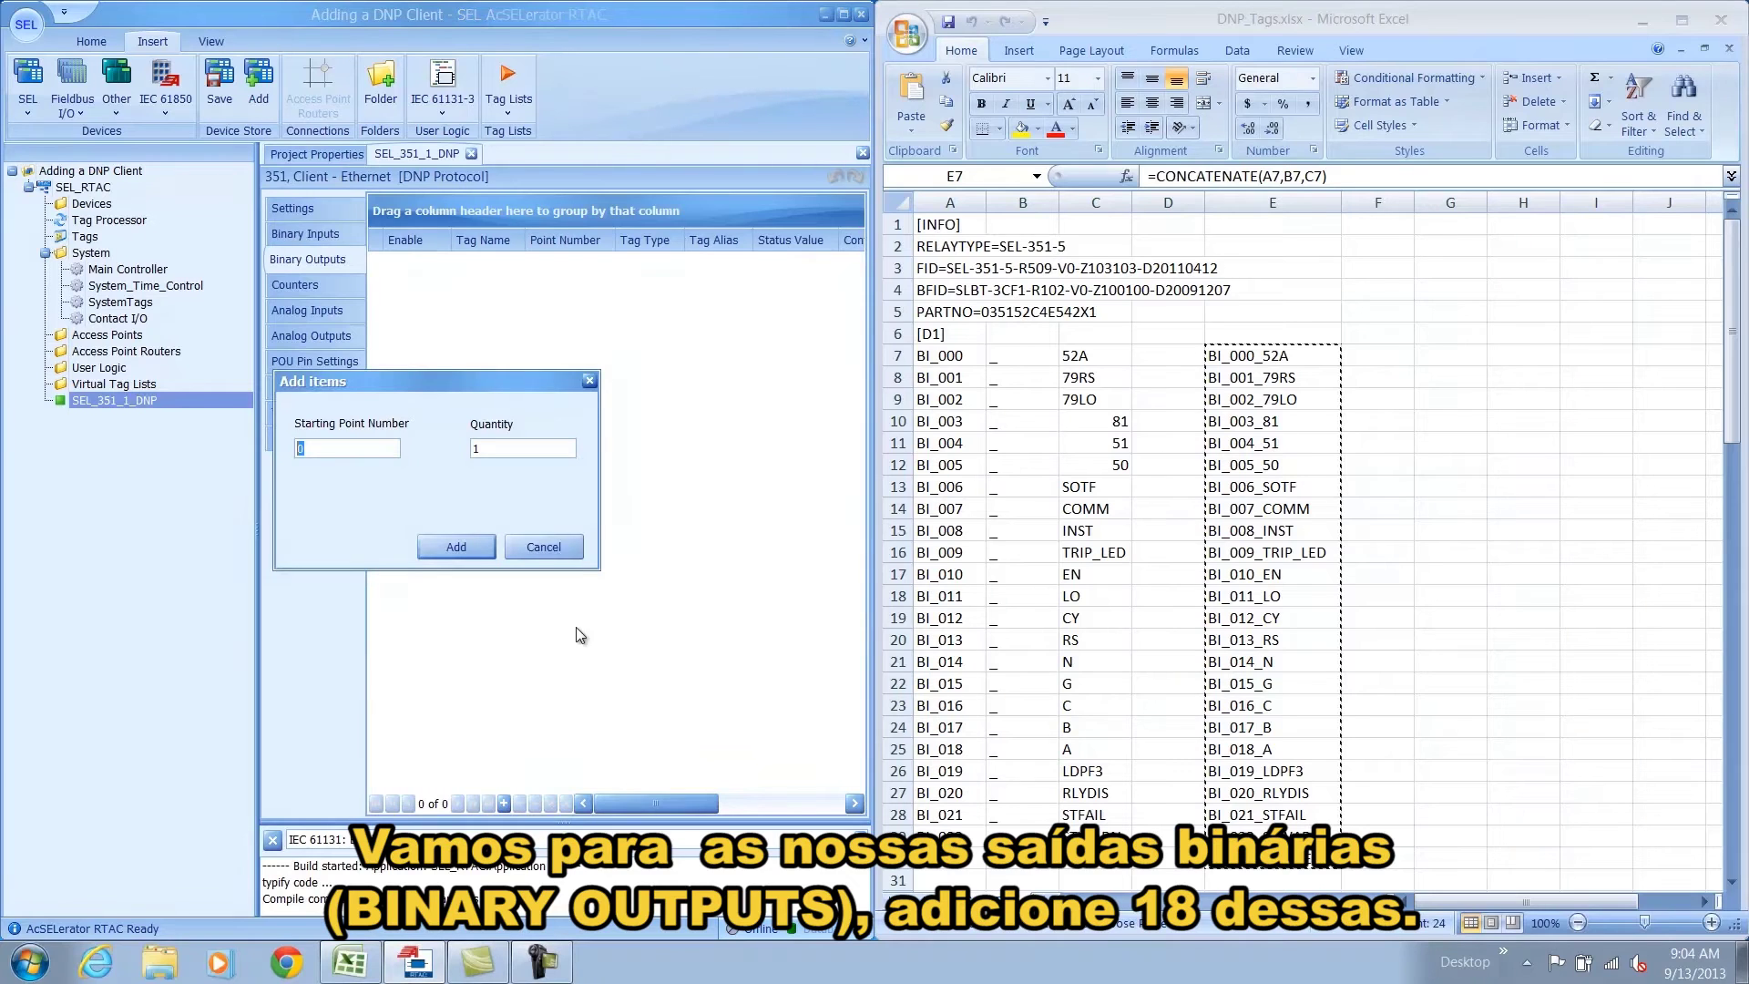
{"action": "left_click", "coordinate": [539, 446]}
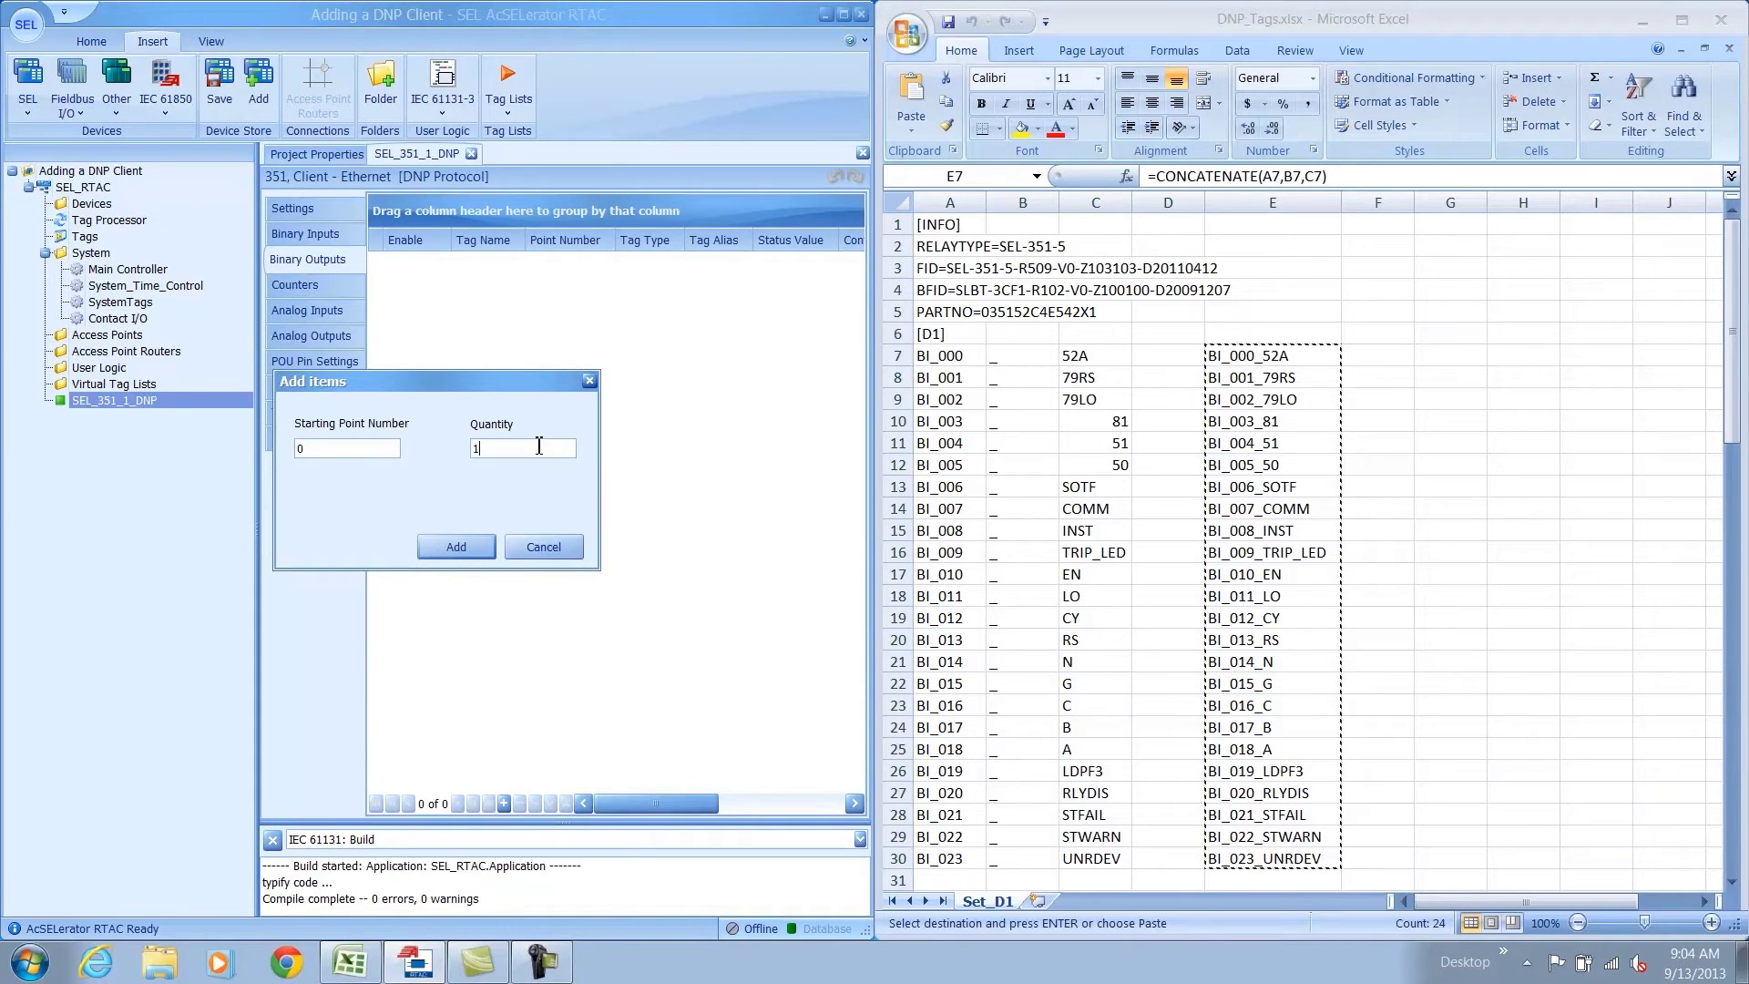
{"action": "type", "text": "8"}
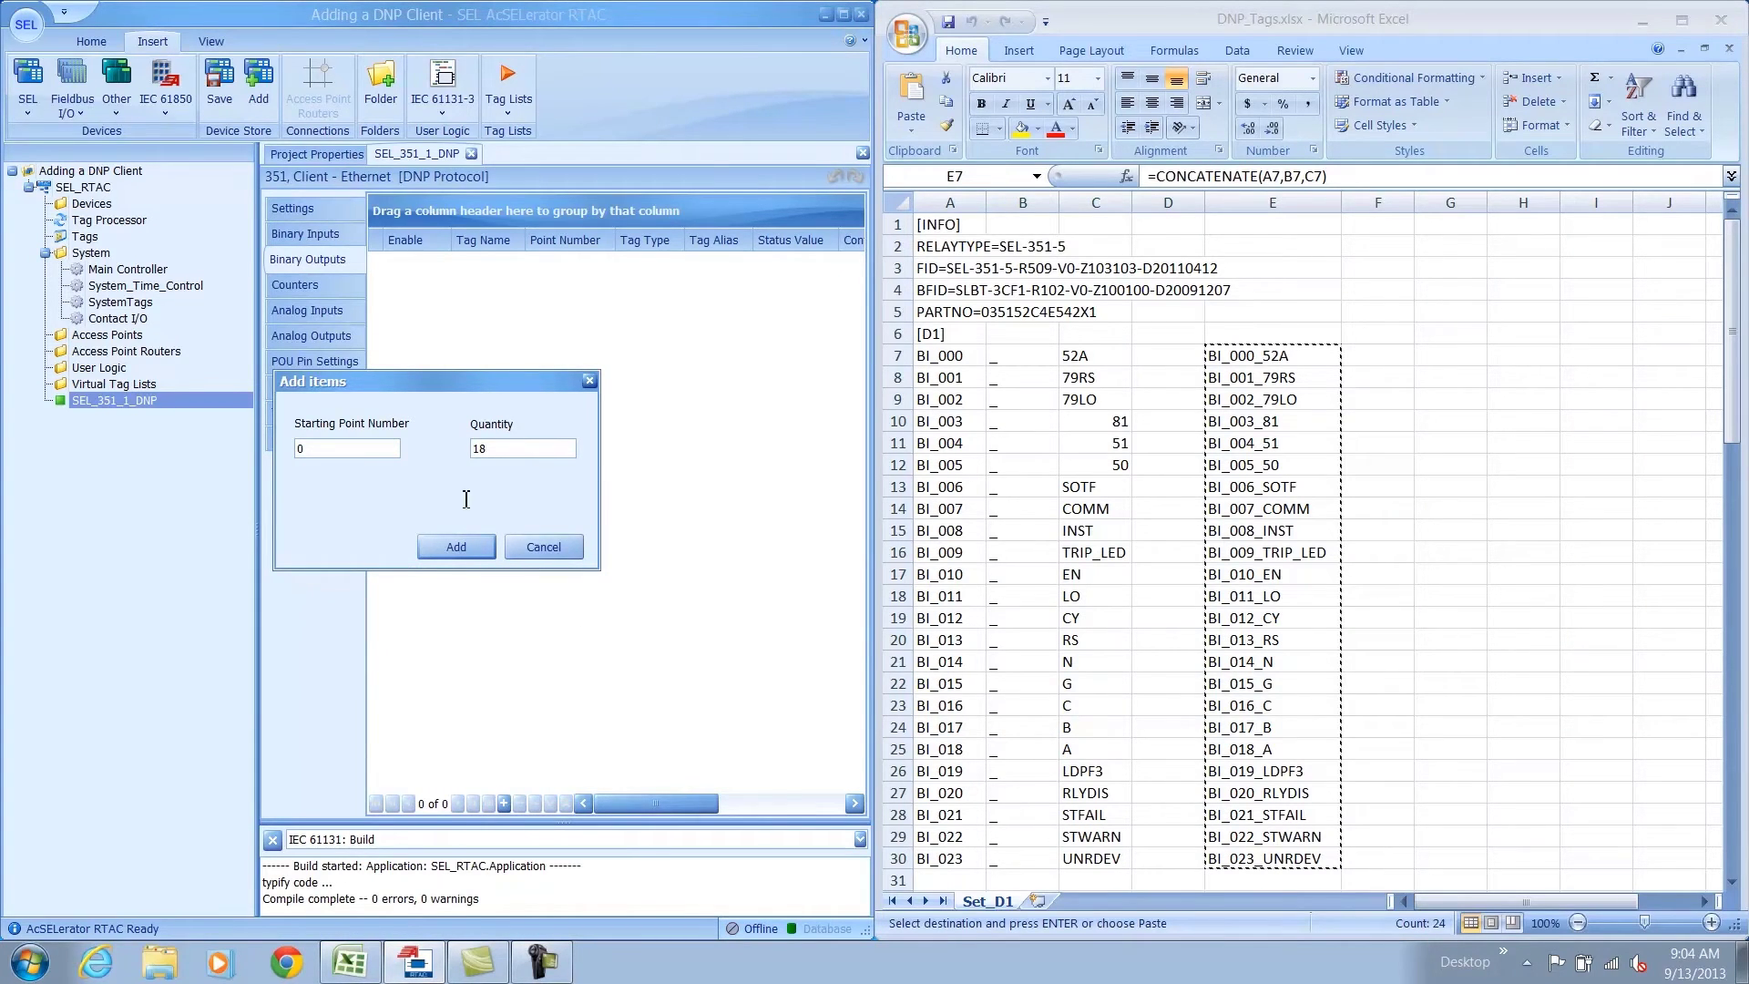
{"action": "left_click", "coordinate": [456, 547]}
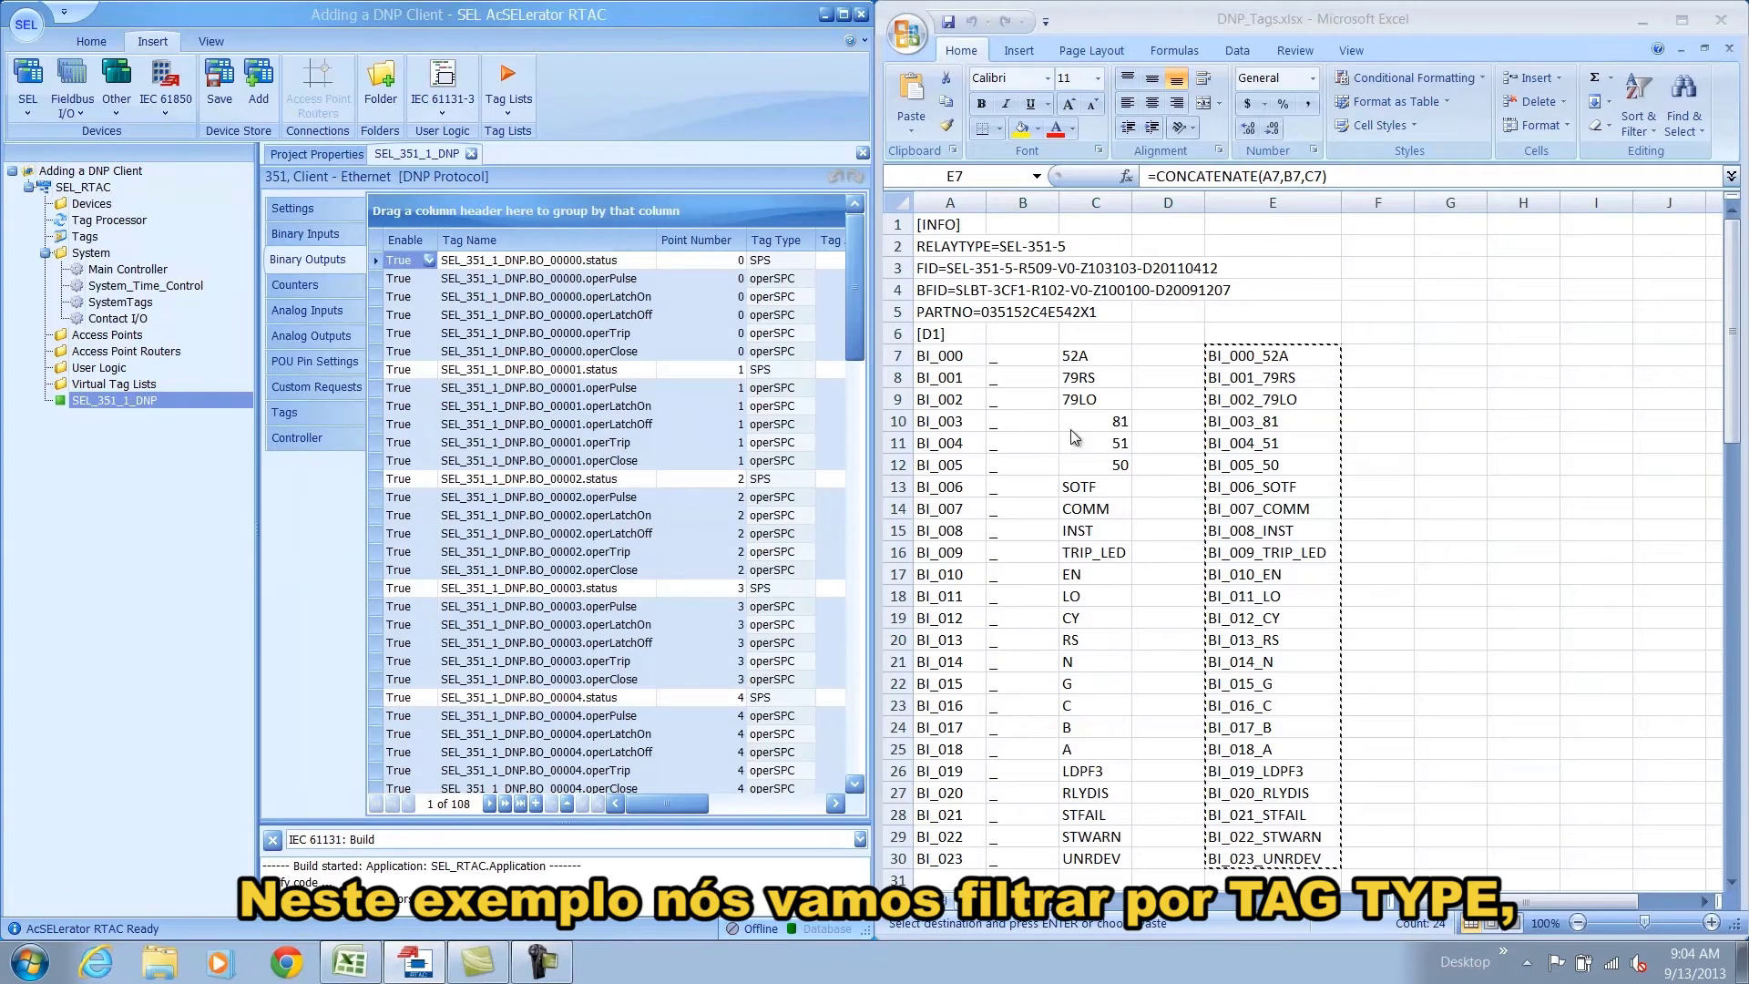
- Filter the binary outputs to tag type SPS and copy names BO_000_RB1 to BO_017_CC from the Excel workbook into their Tag Name column
{"action": "left_click", "coordinate": [809, 234]}
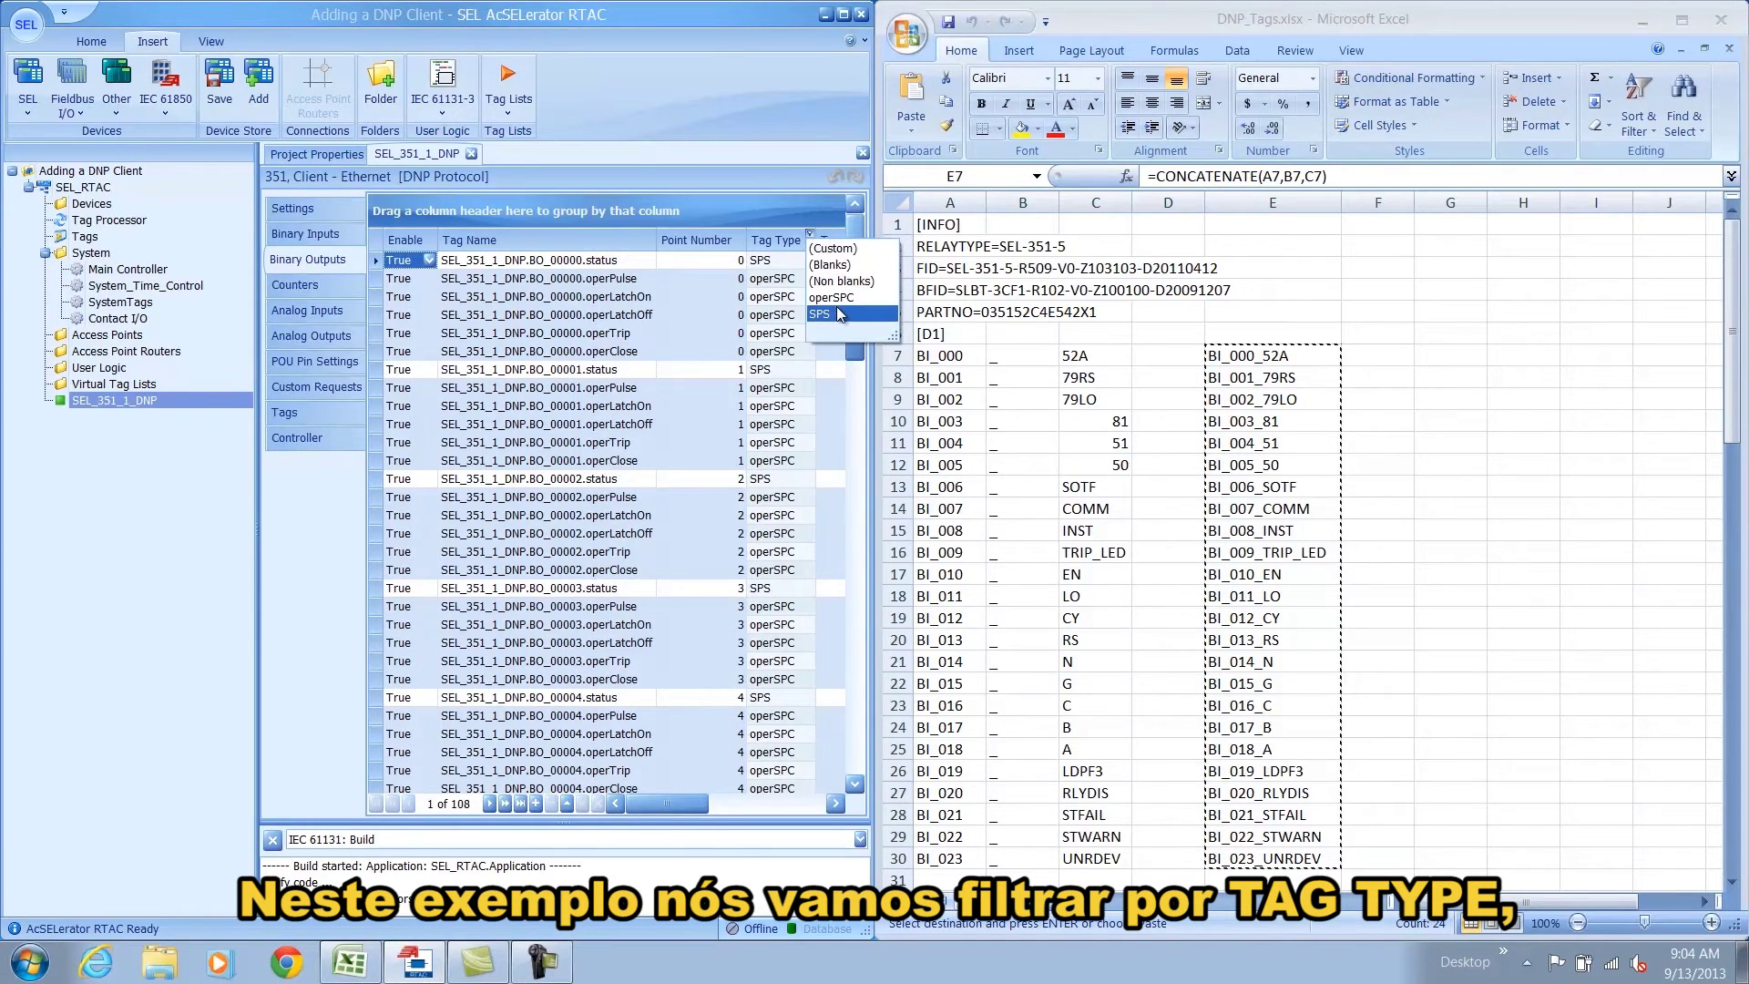
{"action": "left_click", "coordinate": [838, 314]}
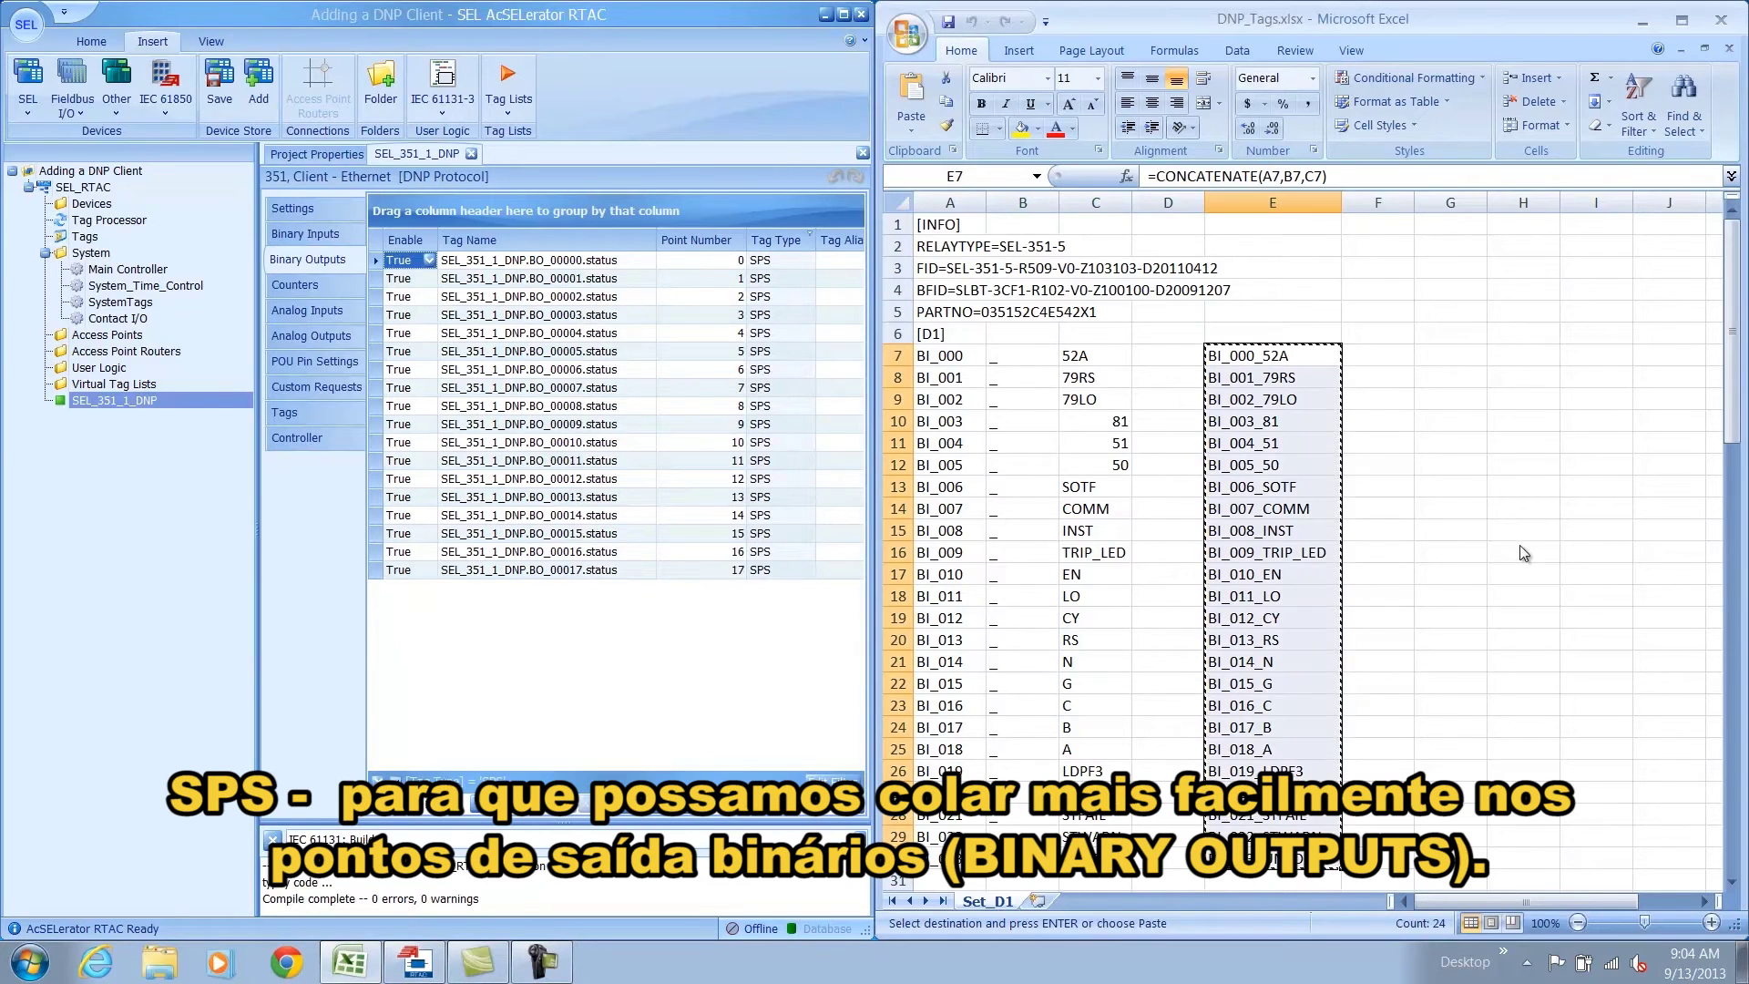
{"action": "scroll", "coordinate": [1504, 557], "scroll_direction": "down", "scroll_amount": 1}
{"action": "scroll", "coordinate": [1505, 557], "scroll_direction": "down", "scroll_amount": 17}
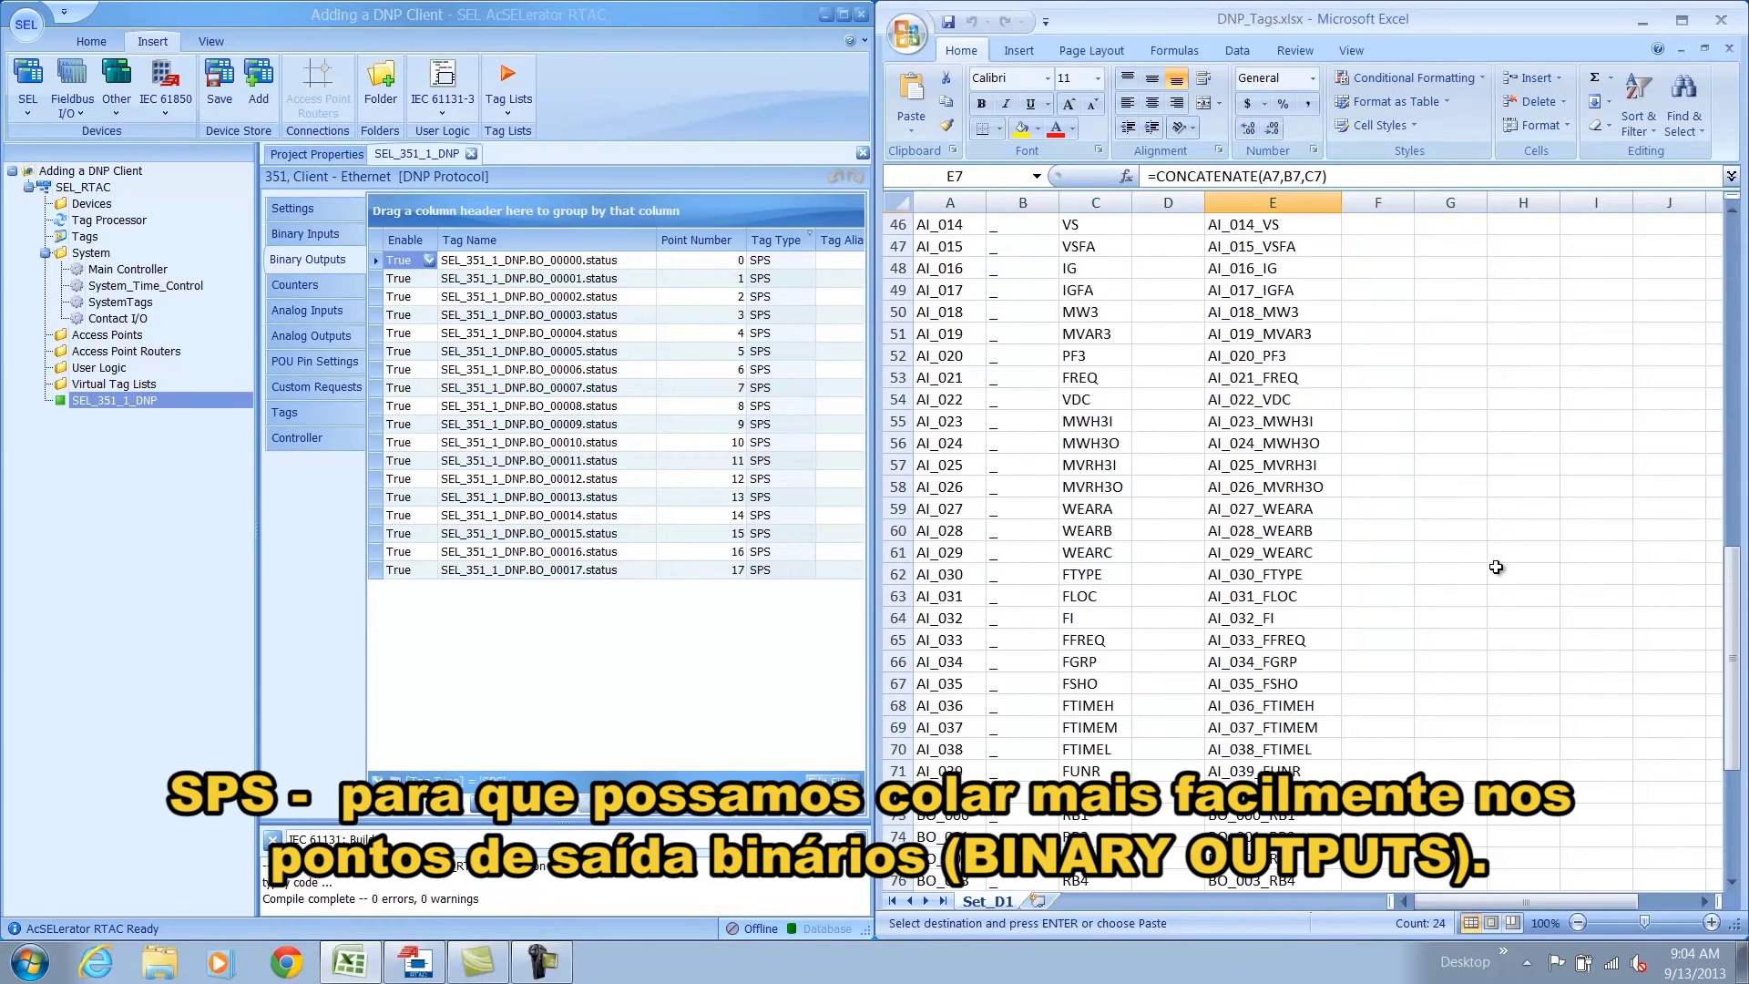
{"action": "left_click", "coordinate": [1247, 616]}
{"action": "key", "text": "ctrl+shift+Down"}
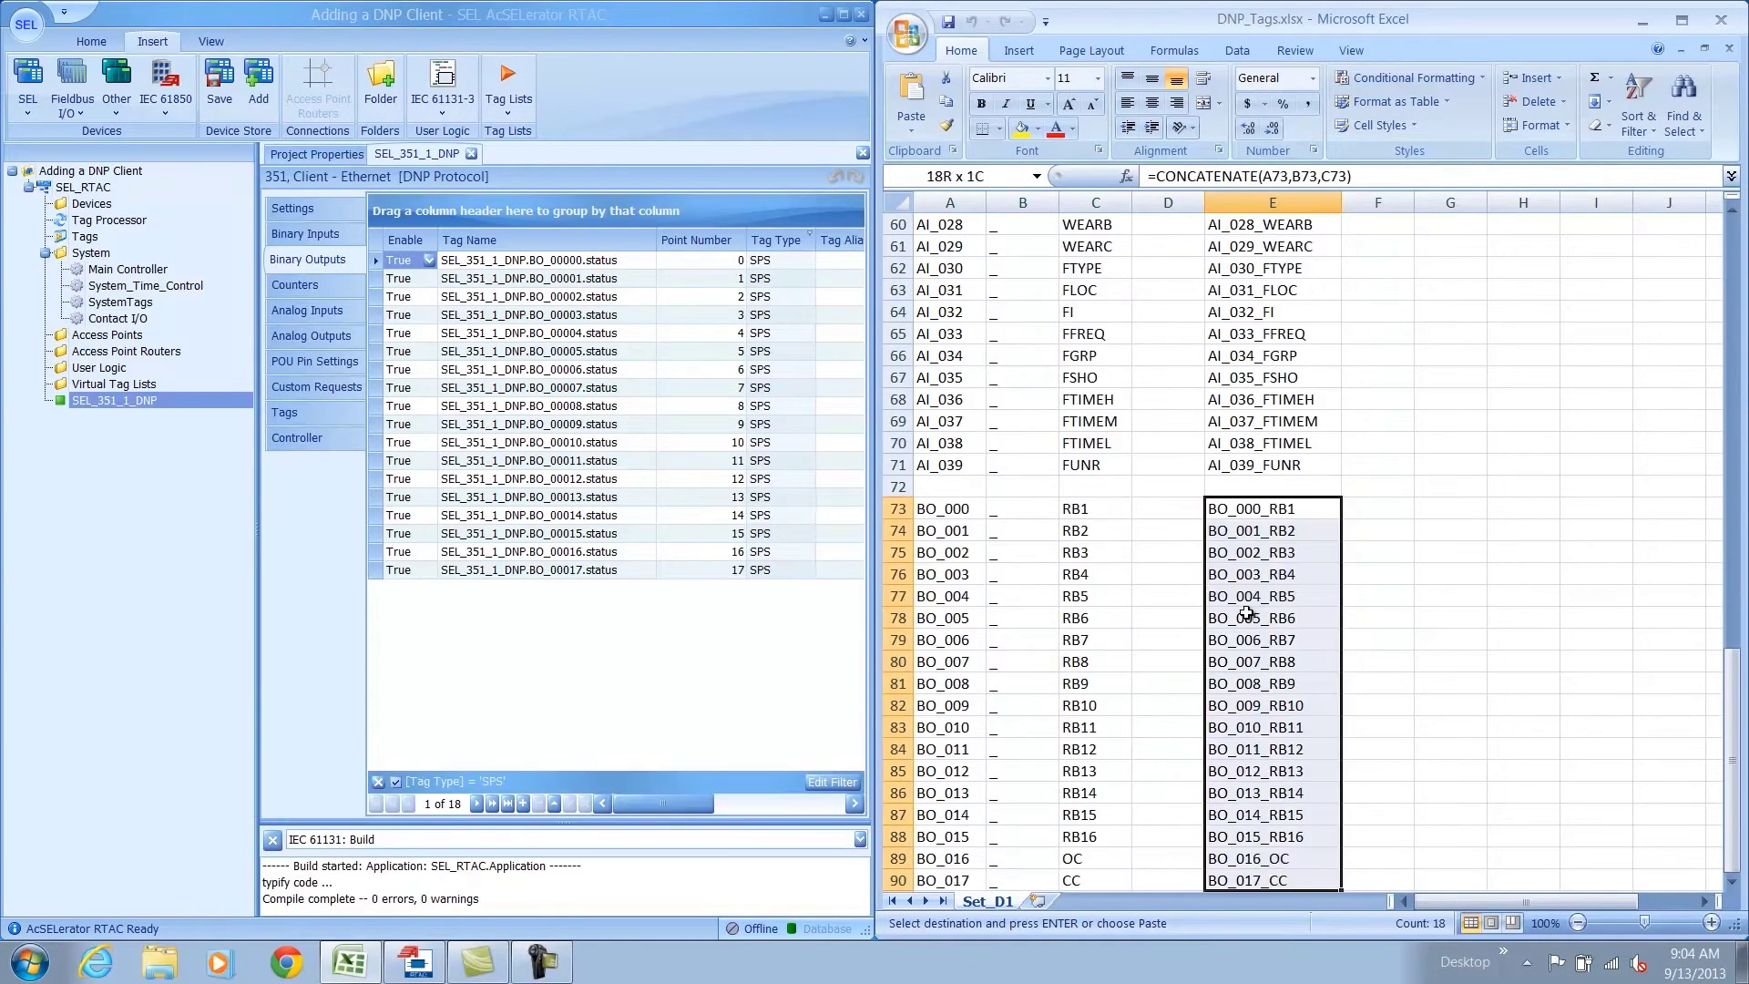
{"action": "left_click", "coordinate": [593, 263]}
{"action": "left_click", "coordinate": [593, 262]}
{"action": "key", "text": "ctrl+v"}
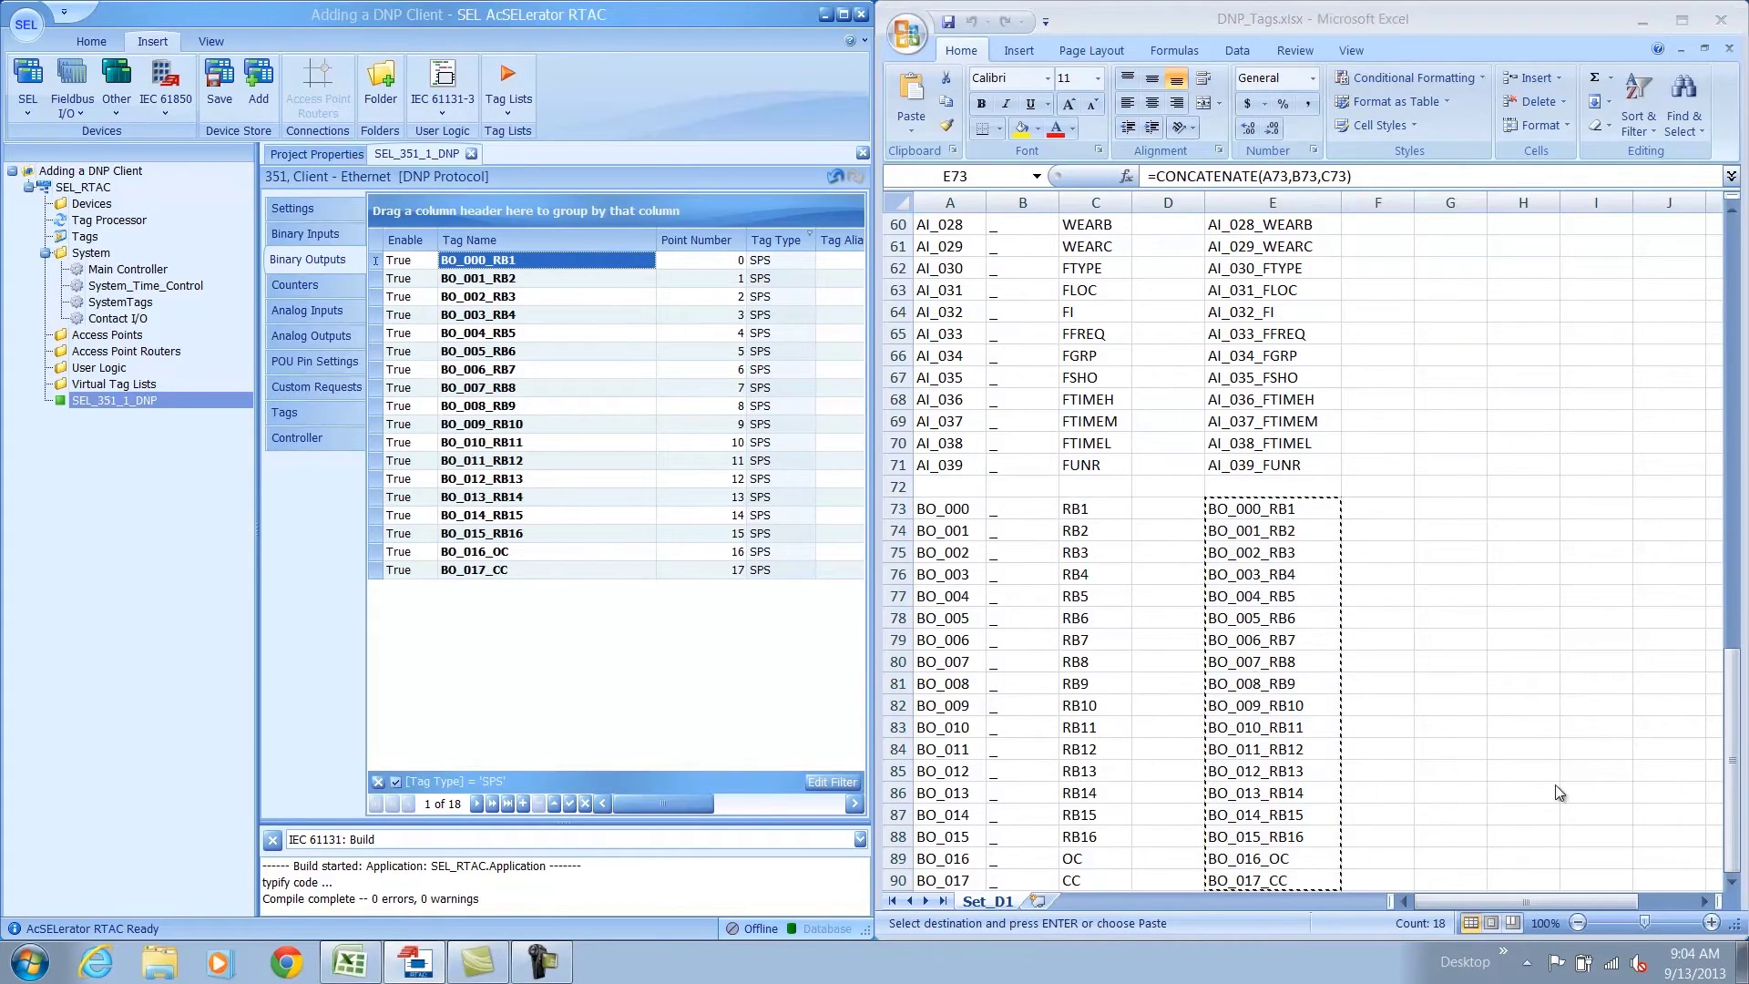
- Add 40 analog input points to the SEL_351_1_DNP device, starting at point number 0
{"action": "left_click", "coordinate": [359, 312]}
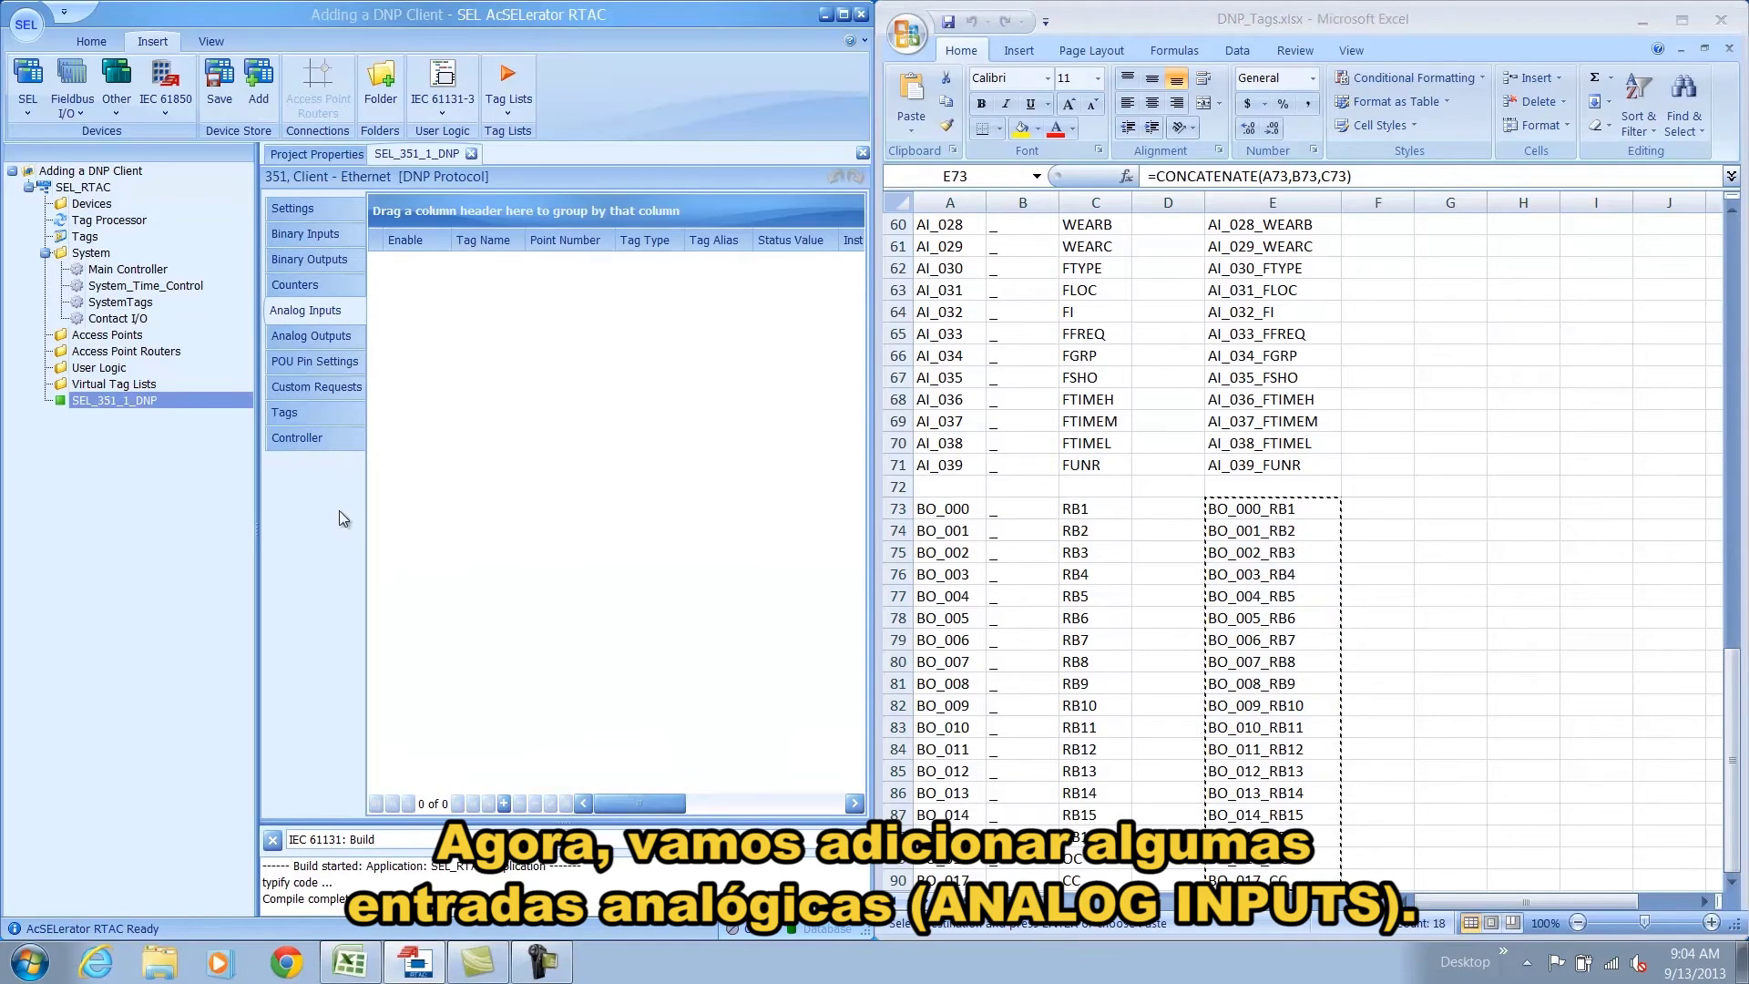
{"action": "left_click", "coordinate": [504, 804]}
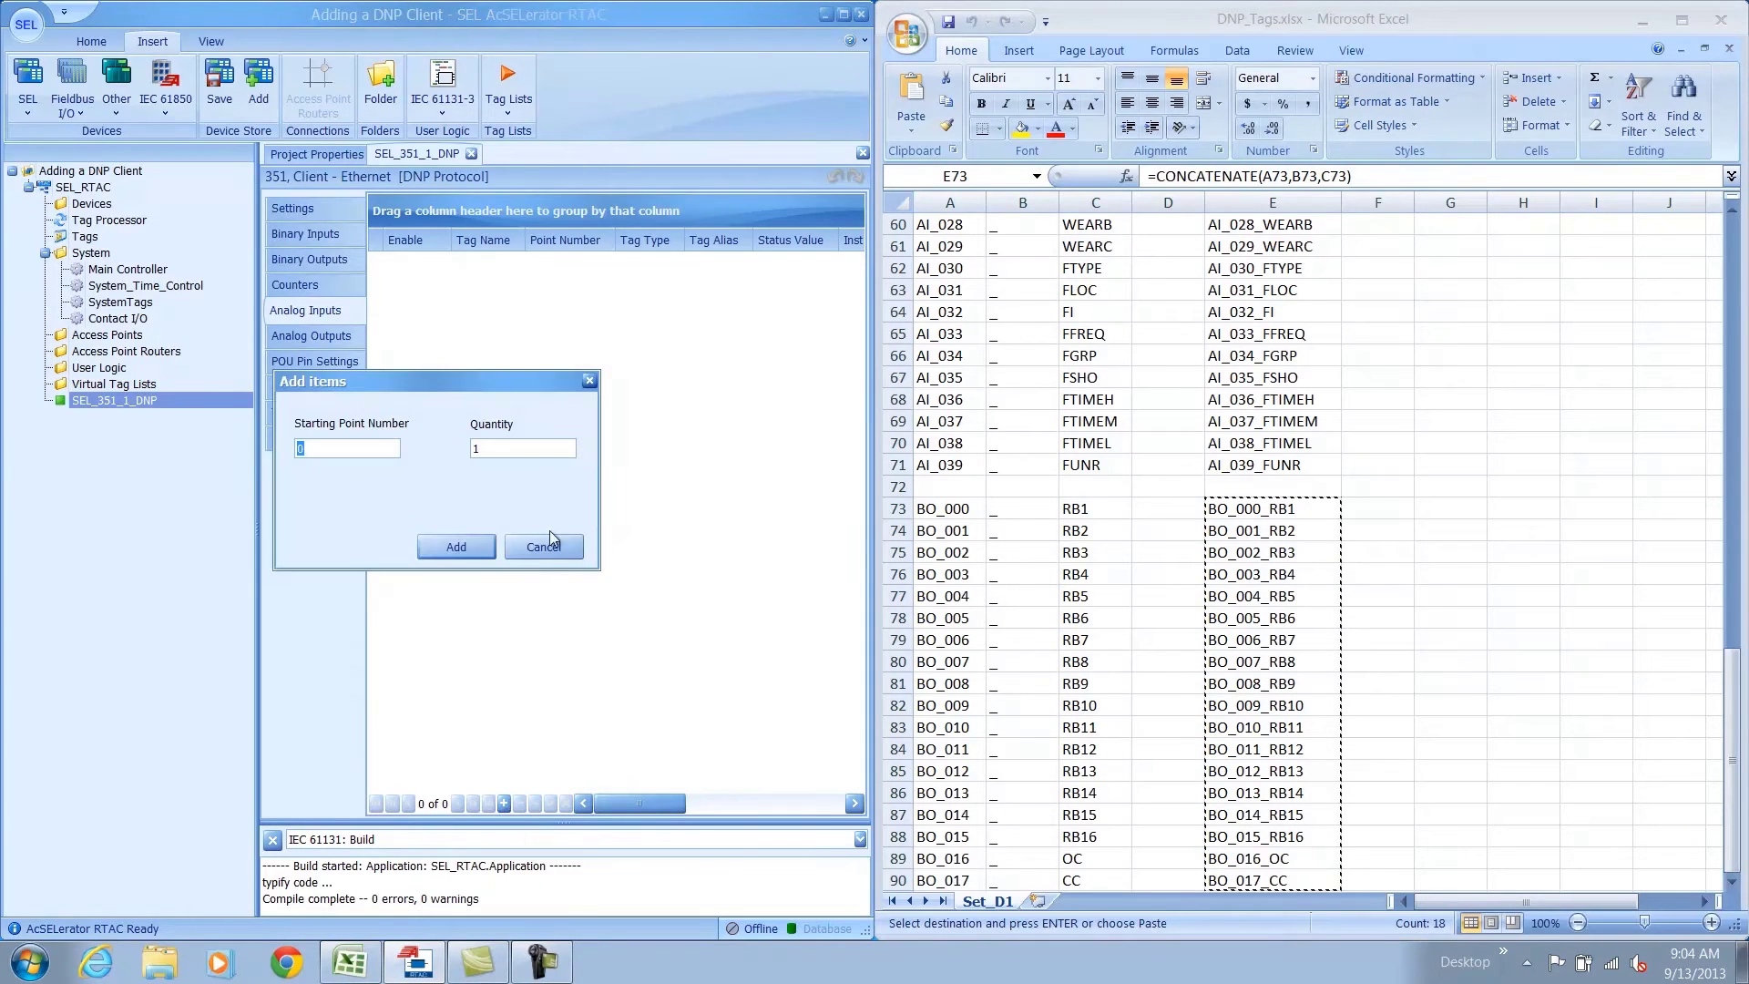
{"action": "left_click", "coordinate": [558, 448]}
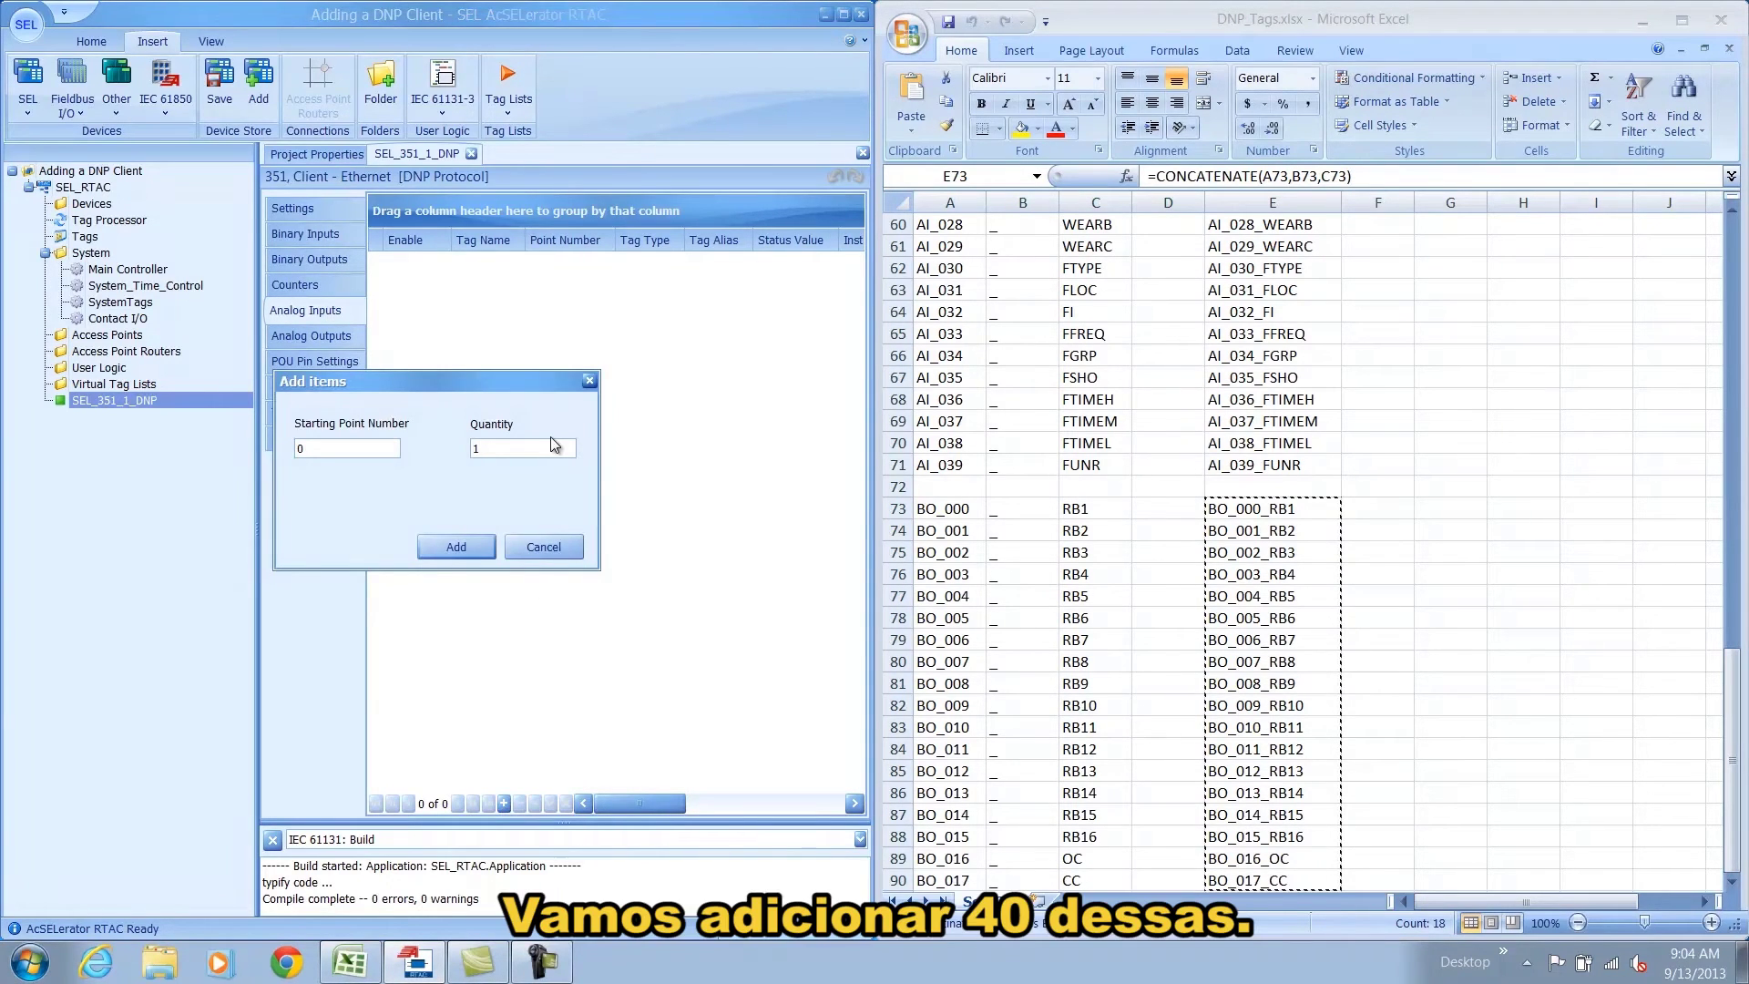
{"action": "key", "text": "BackSpace"}
{"action": "type", "text": "40"}
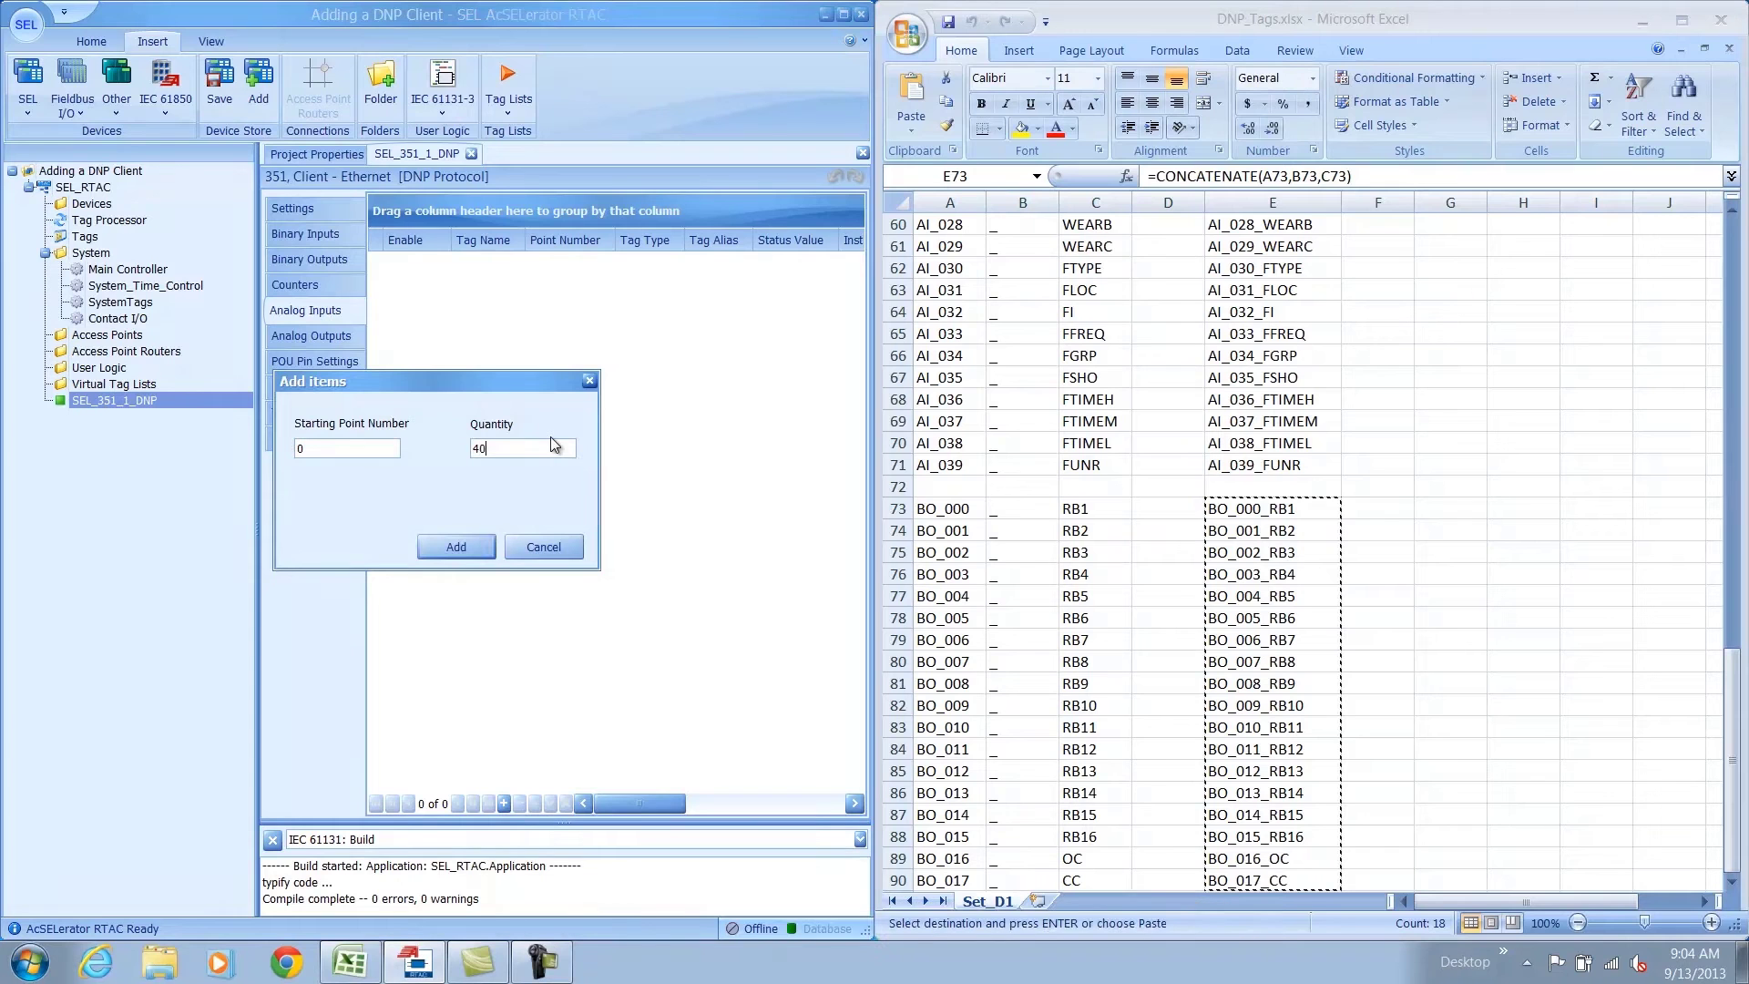
{"action": "left_click", "coordinate": [489, 547]}
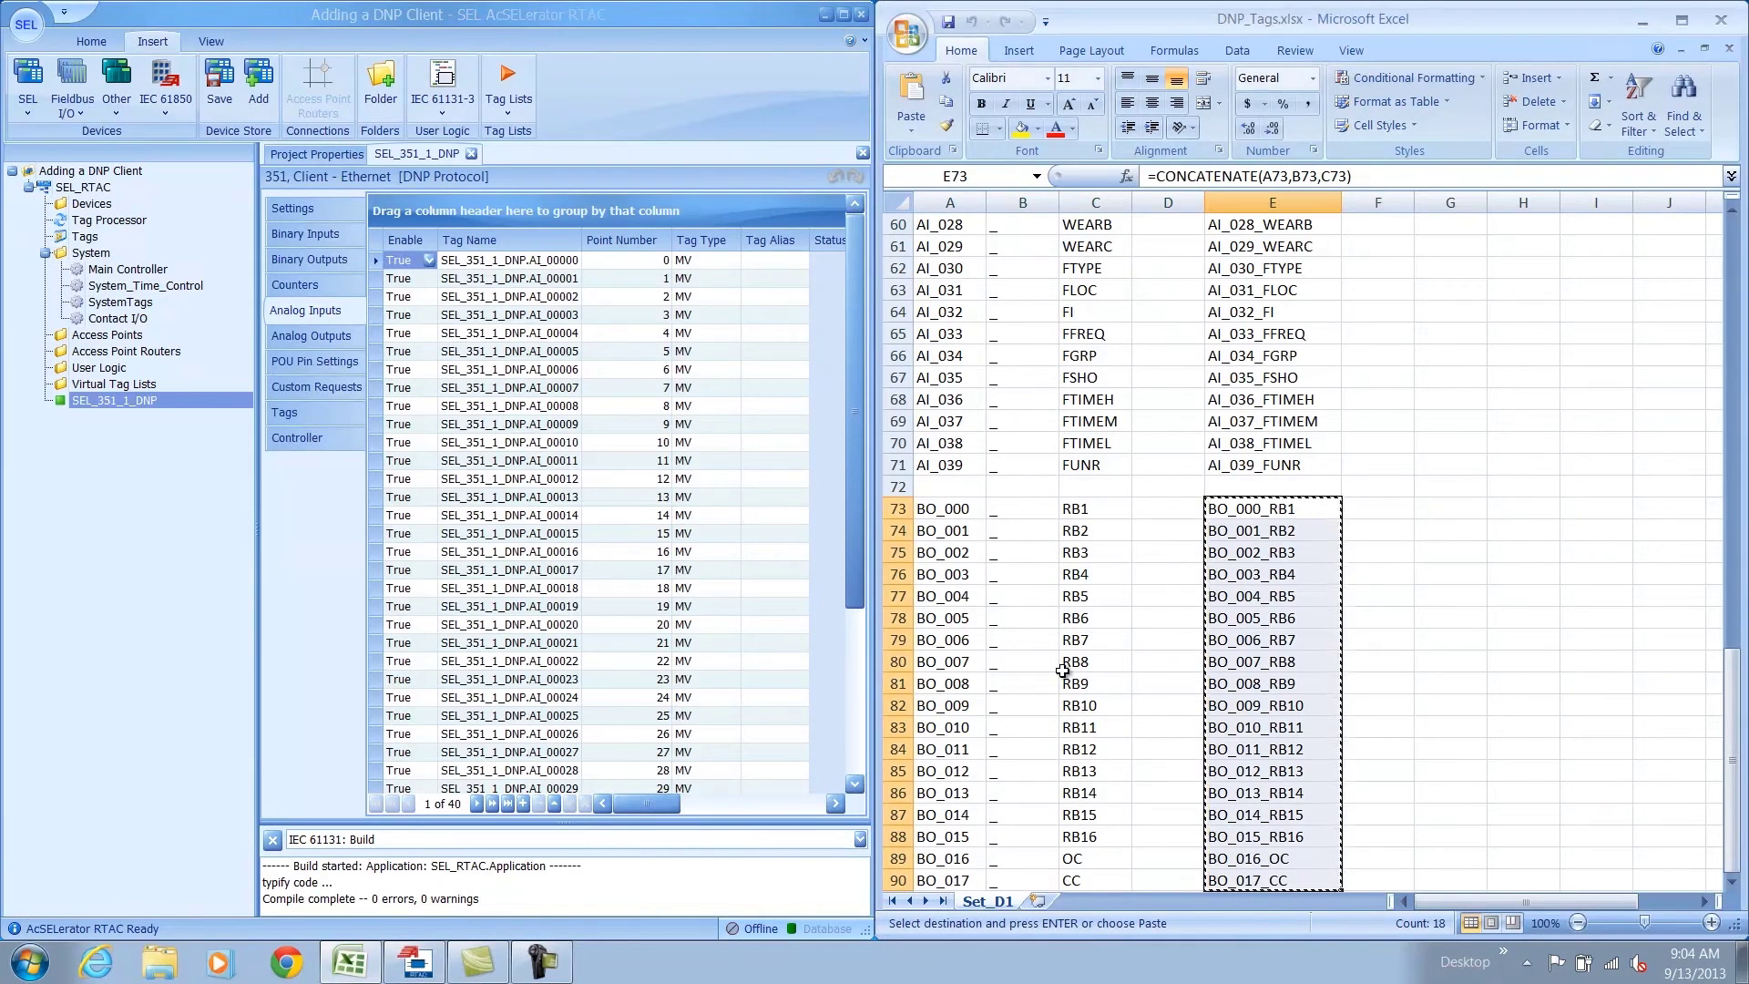
- Copy names AI_000_IA to AI_039_FUNR from the Excel workbook into the analog inputs' Tag Name column
{"action": "scroll", "coordinate": [1062, 670], "scroll_direction": "up", "scroll_amount": 13}
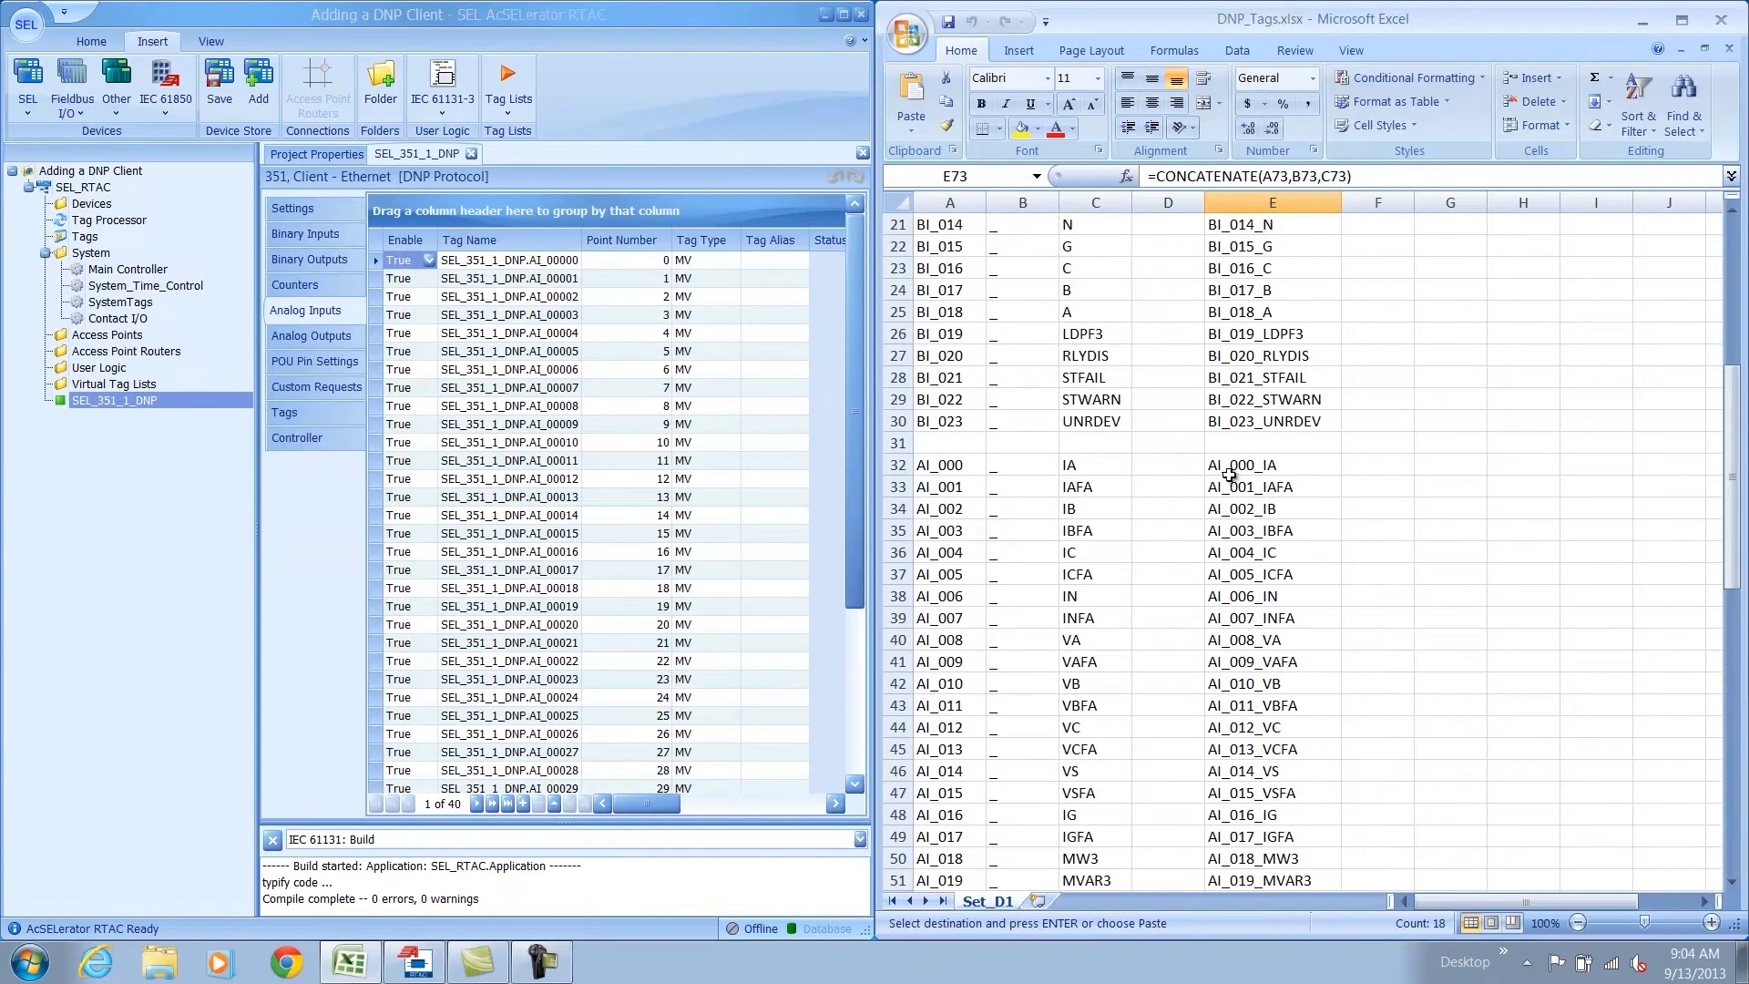
{"action": "left_click", "coordinate": [1228, 473]}
{"action": "key", "text": "ctrl+shift+Down"}
{"action": "key", "text": "ctrl+c"}
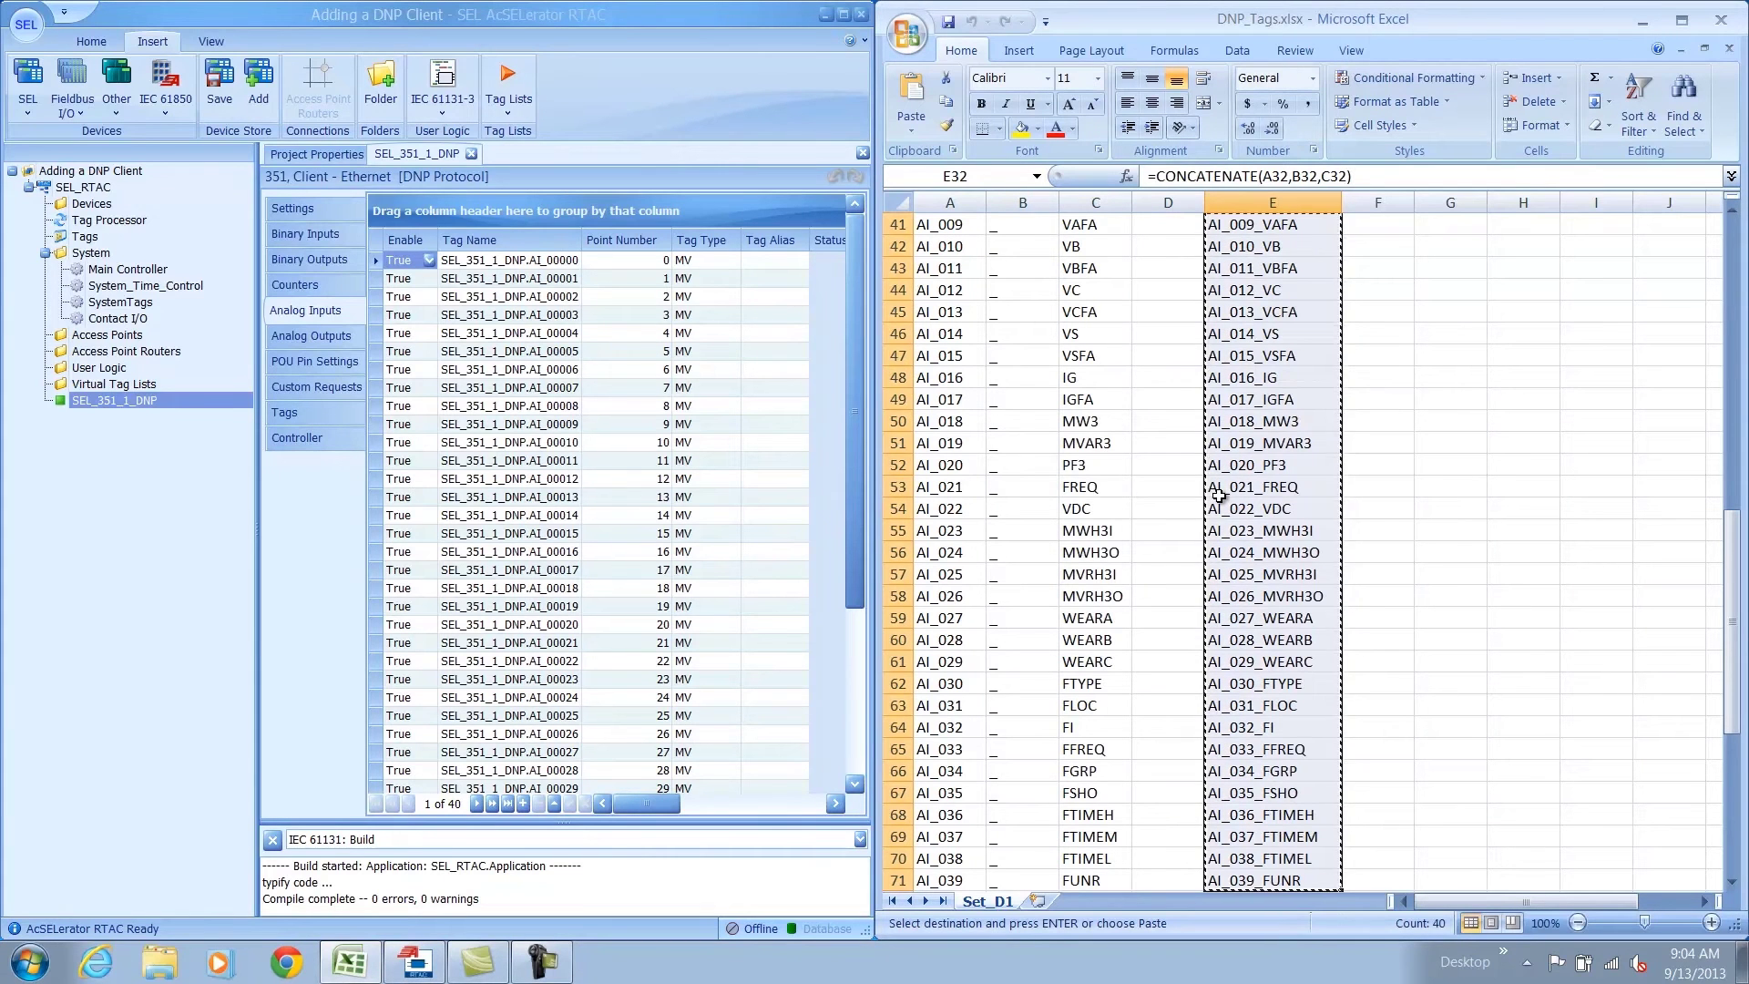
{"action": "scroll", "coordinate": [692, 378], "scroll_direction": "up", "scroll_amount": 4}
{"action": "left_click", "coordinate": [551, 264]}
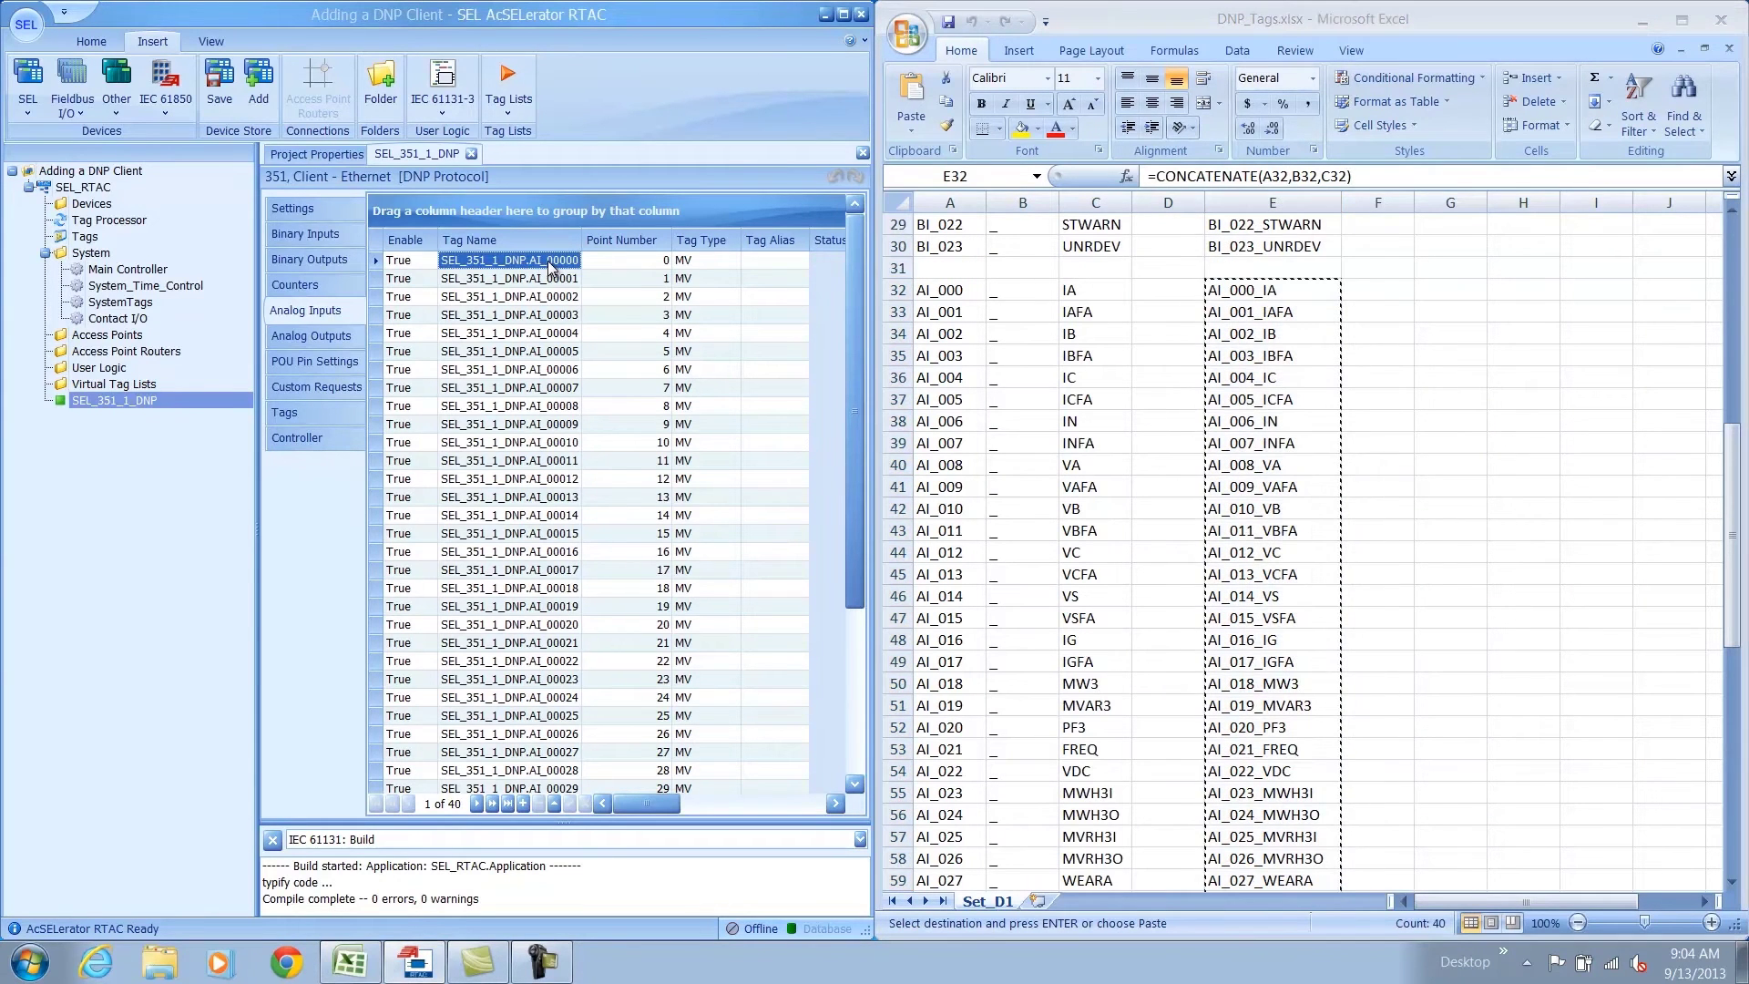
{"action": "key", "text": "ctrl+v"}
- Save the RTAC project and go online with the RTAC
{"action": "key", "text": "ctrl+s"}
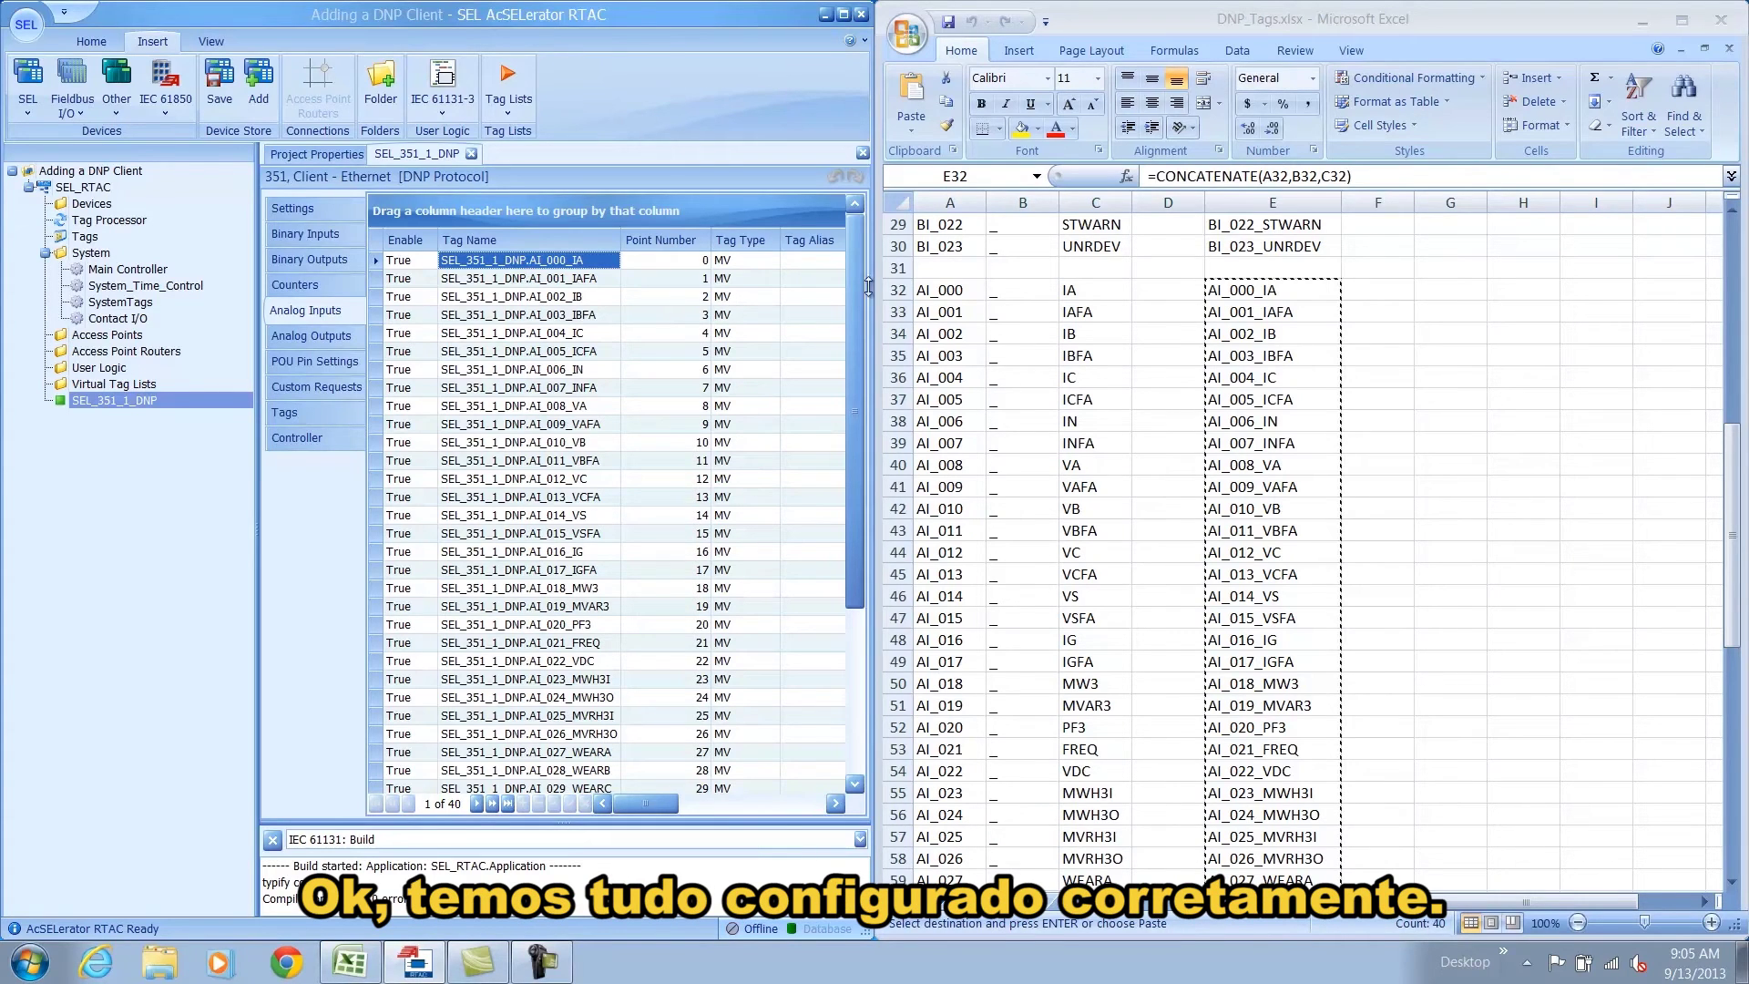
{"action": "left_click", "coordinate": [98, 41]}
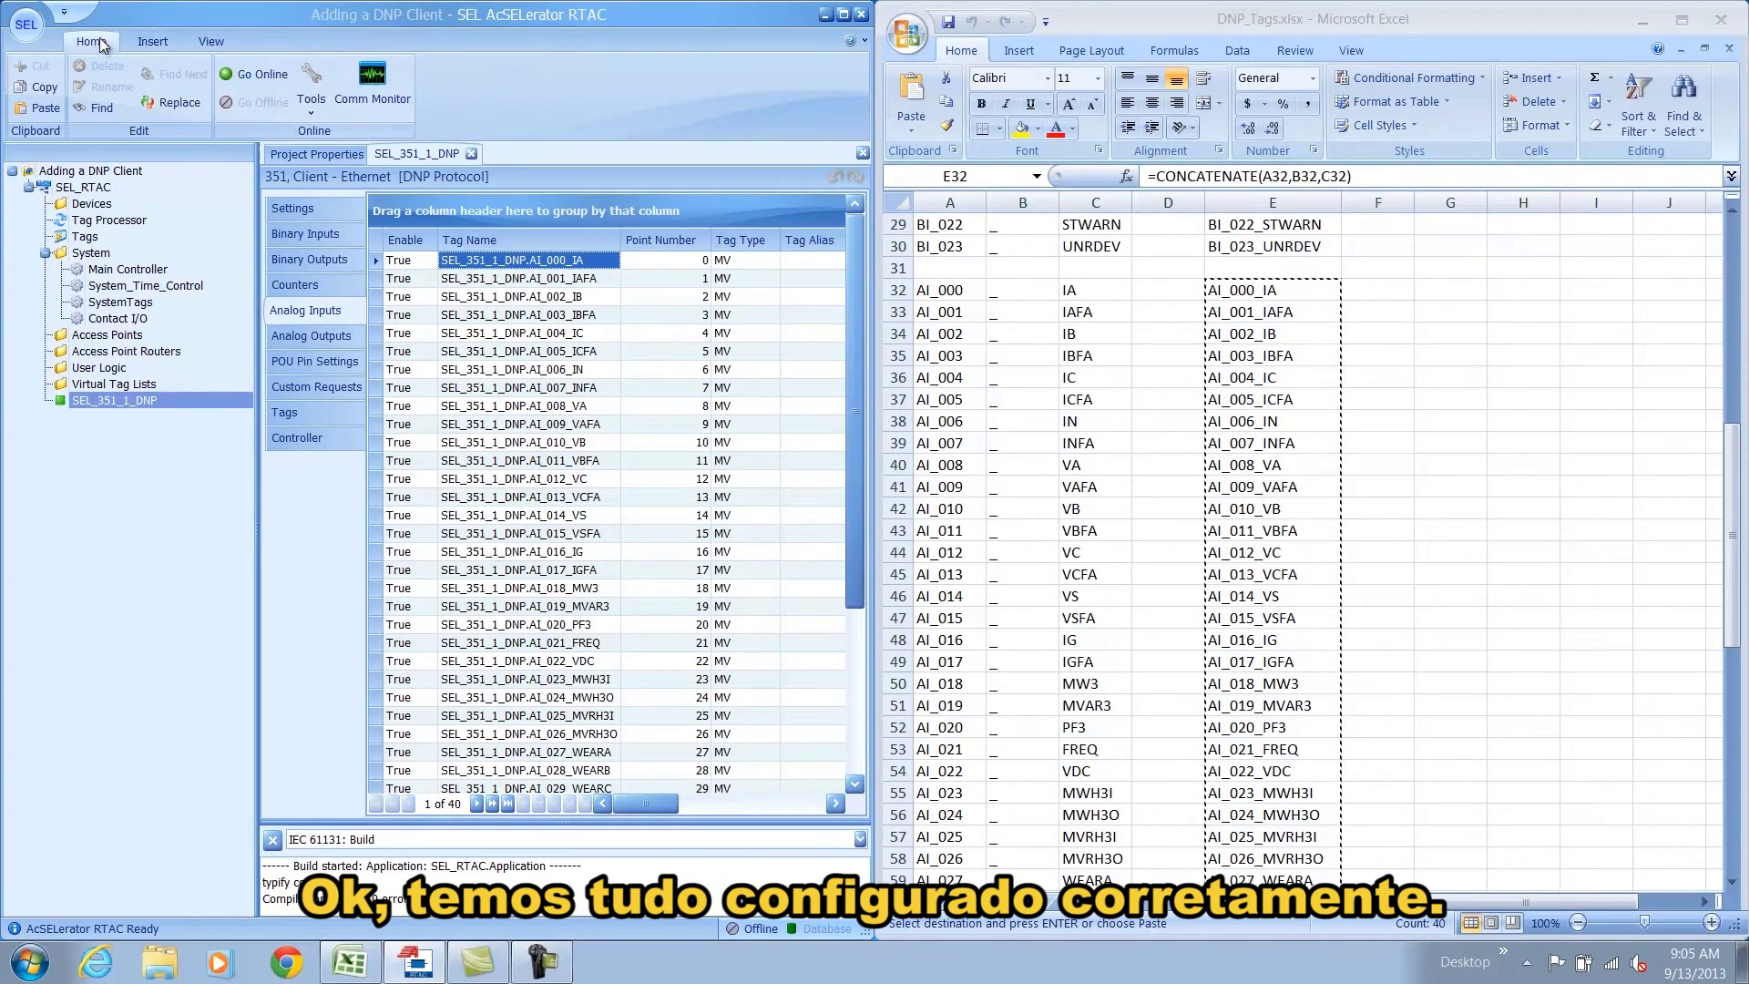
{"action": "left_click", "coordinate": [244, 75]}
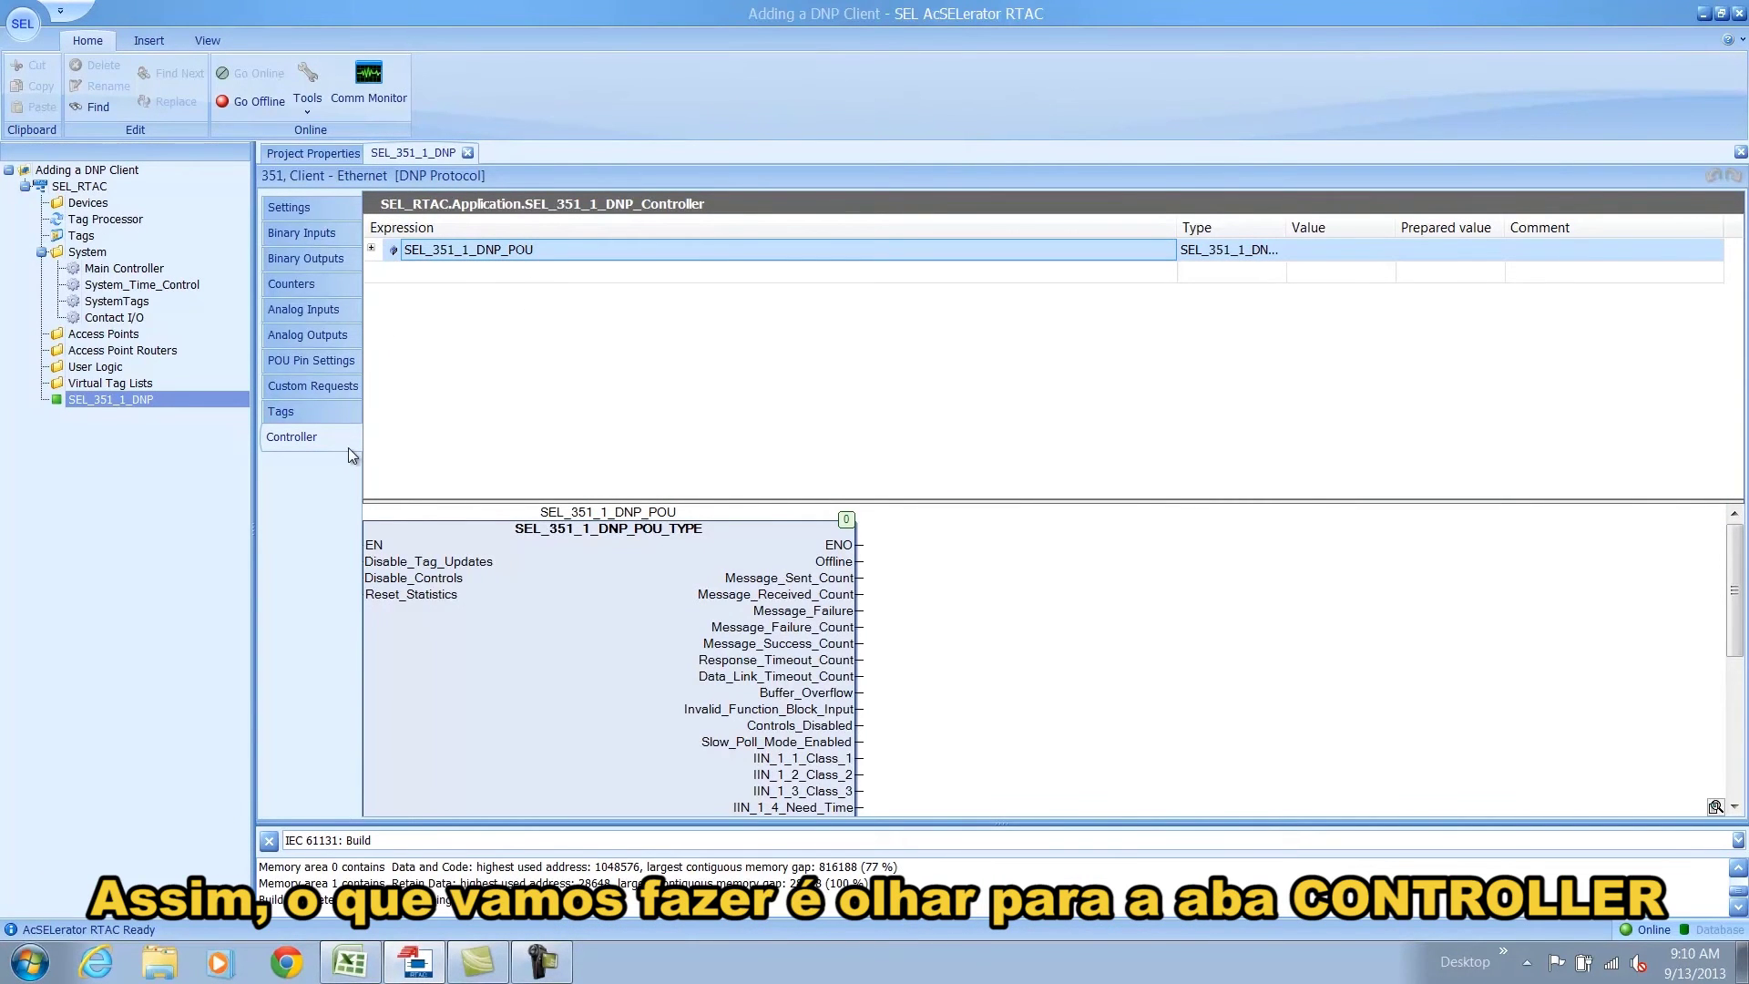
- Expand SEL_351_1_DNP_POU in the device's controller view and check its ENO, Offline and message count values
{"action": "left_click", "coordinate": [372, 249]}
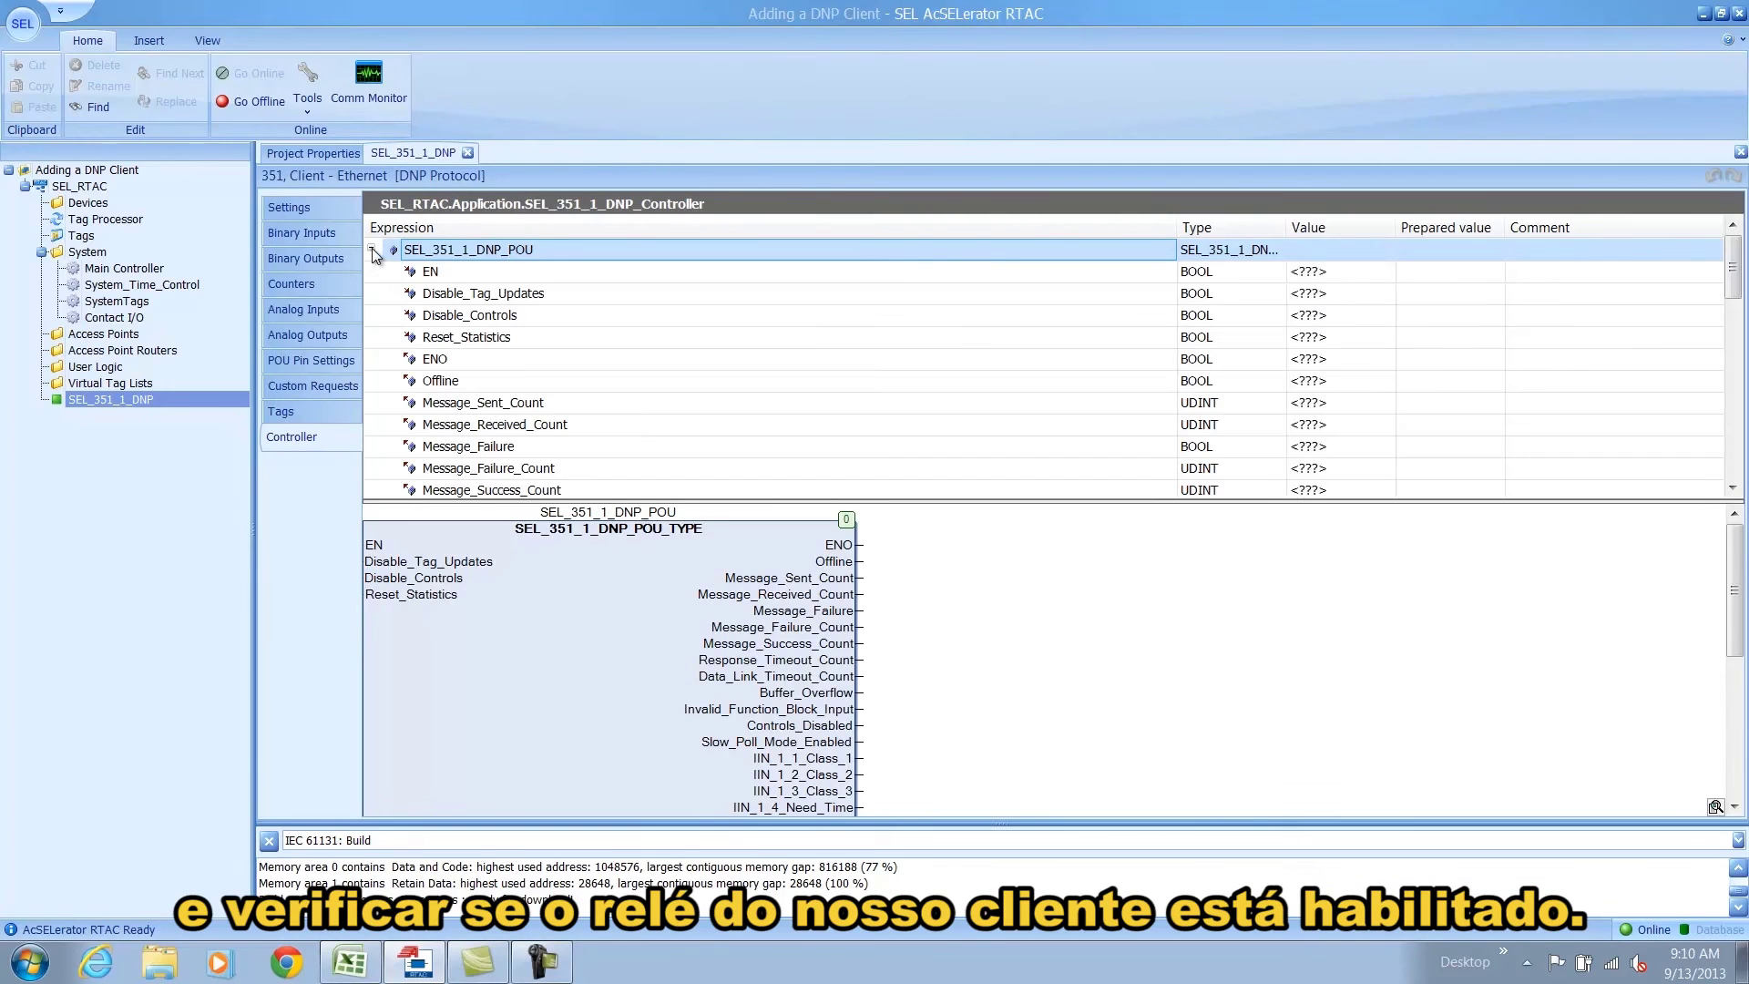
{"action": "left_click", "coordinate": [590, 365]}
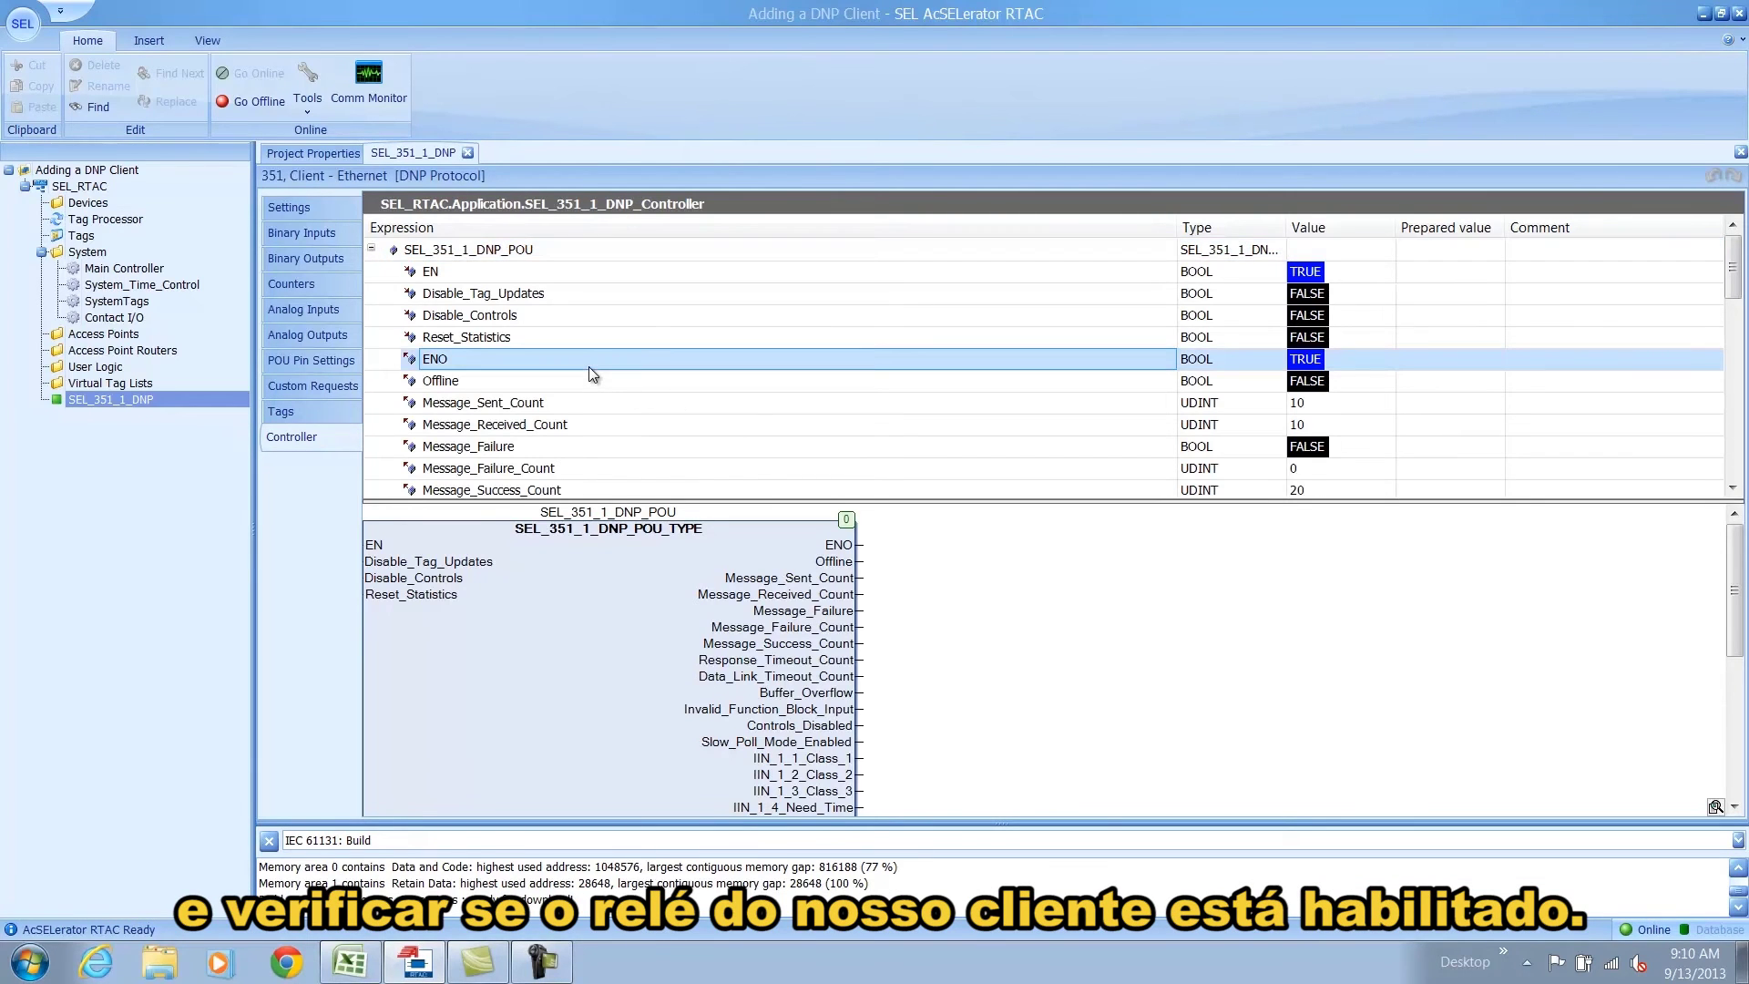
{"action": "left_click", "coordinate": [564, 383]}
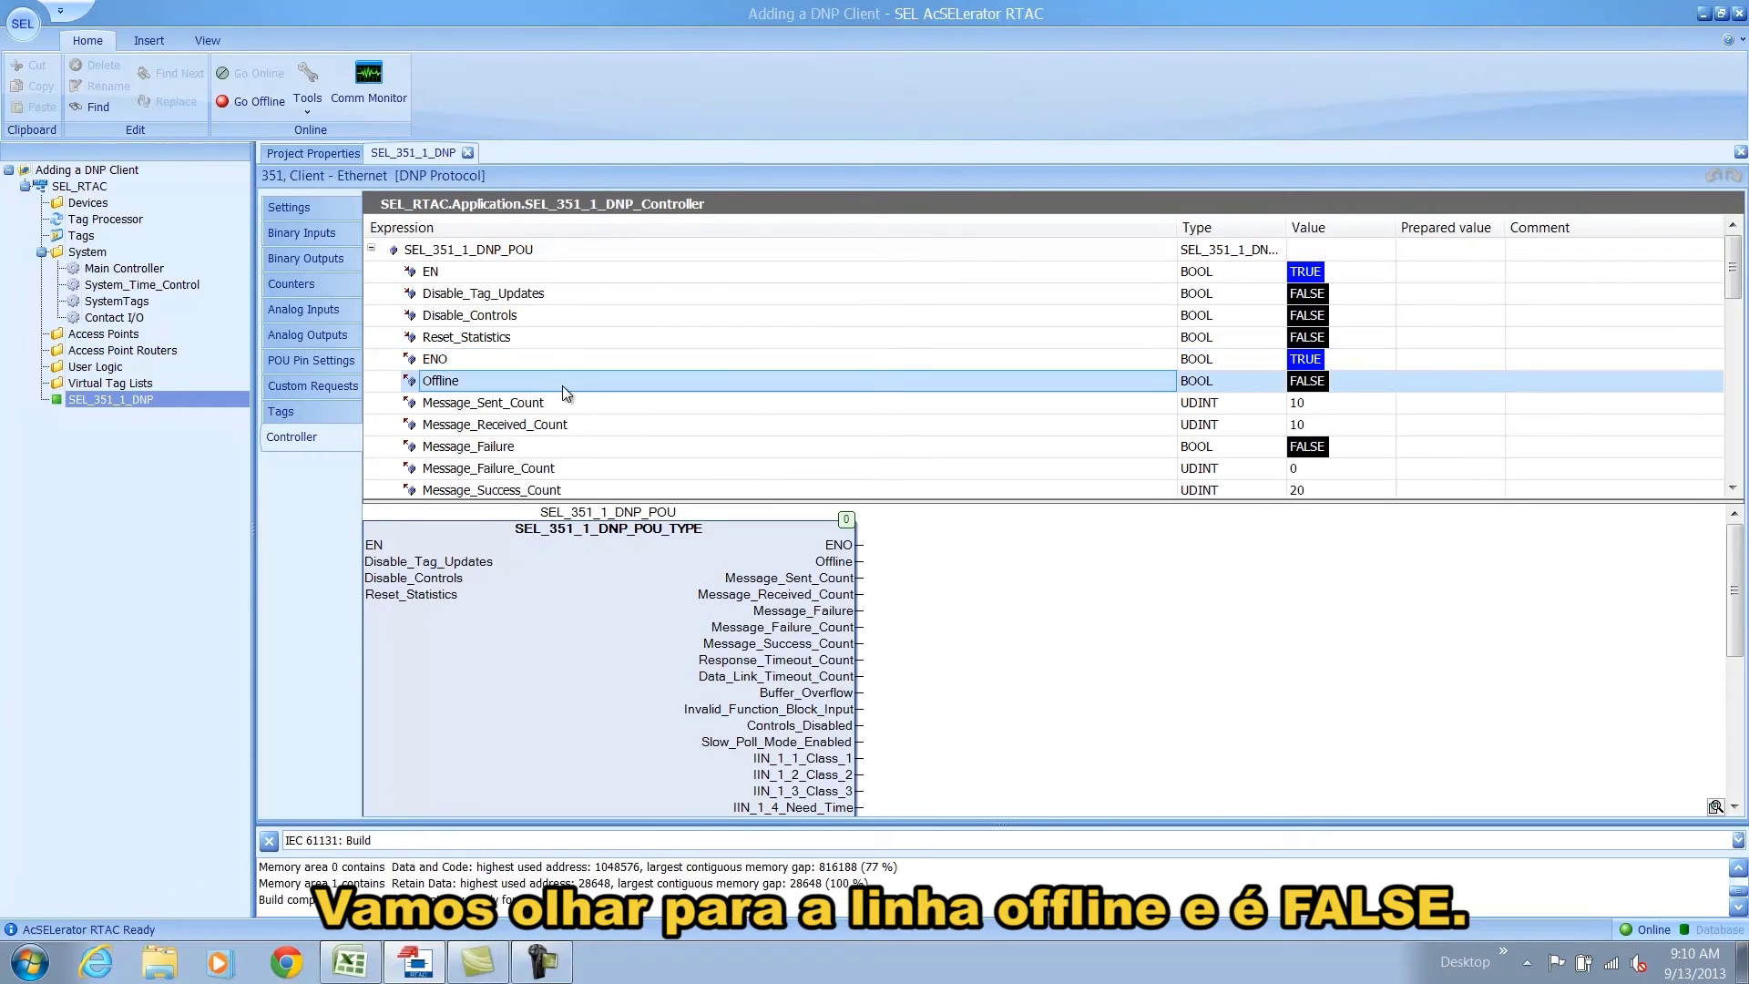
{"action": "left_click", "coordinate": [1302, 402]}
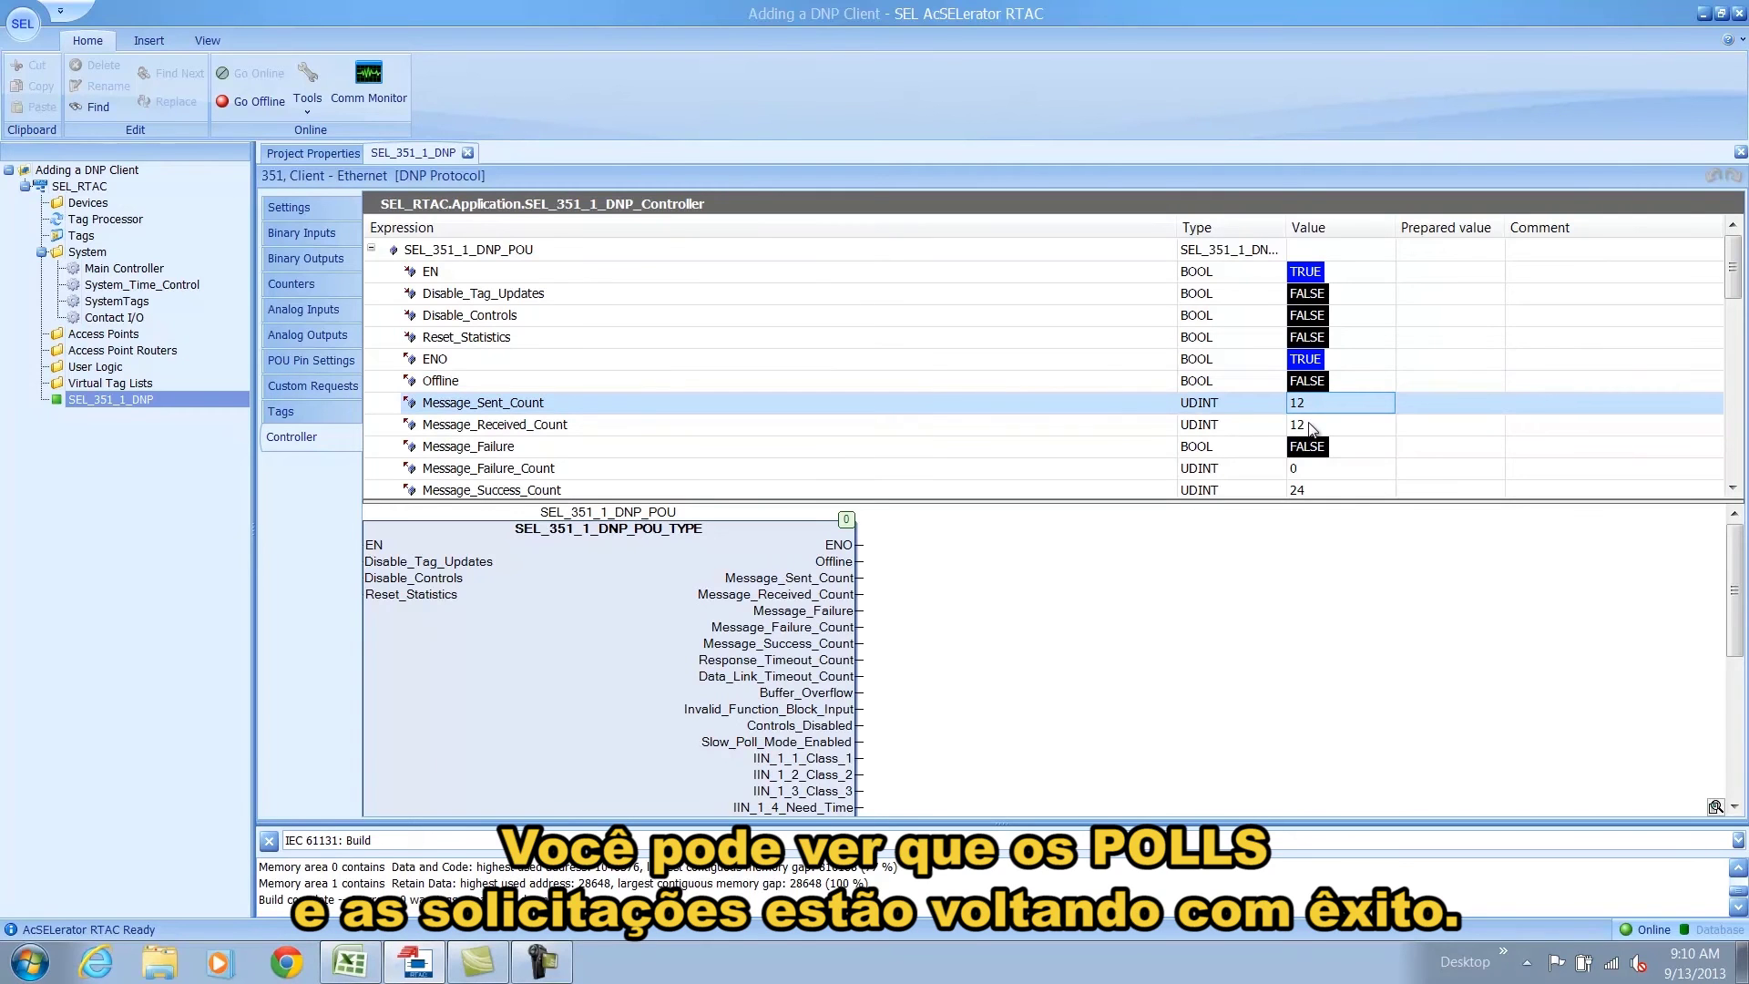
{"action": "scroll", "coordinate": [1314, 419], "scroll_direction": "down", "scroll_amount": 1}
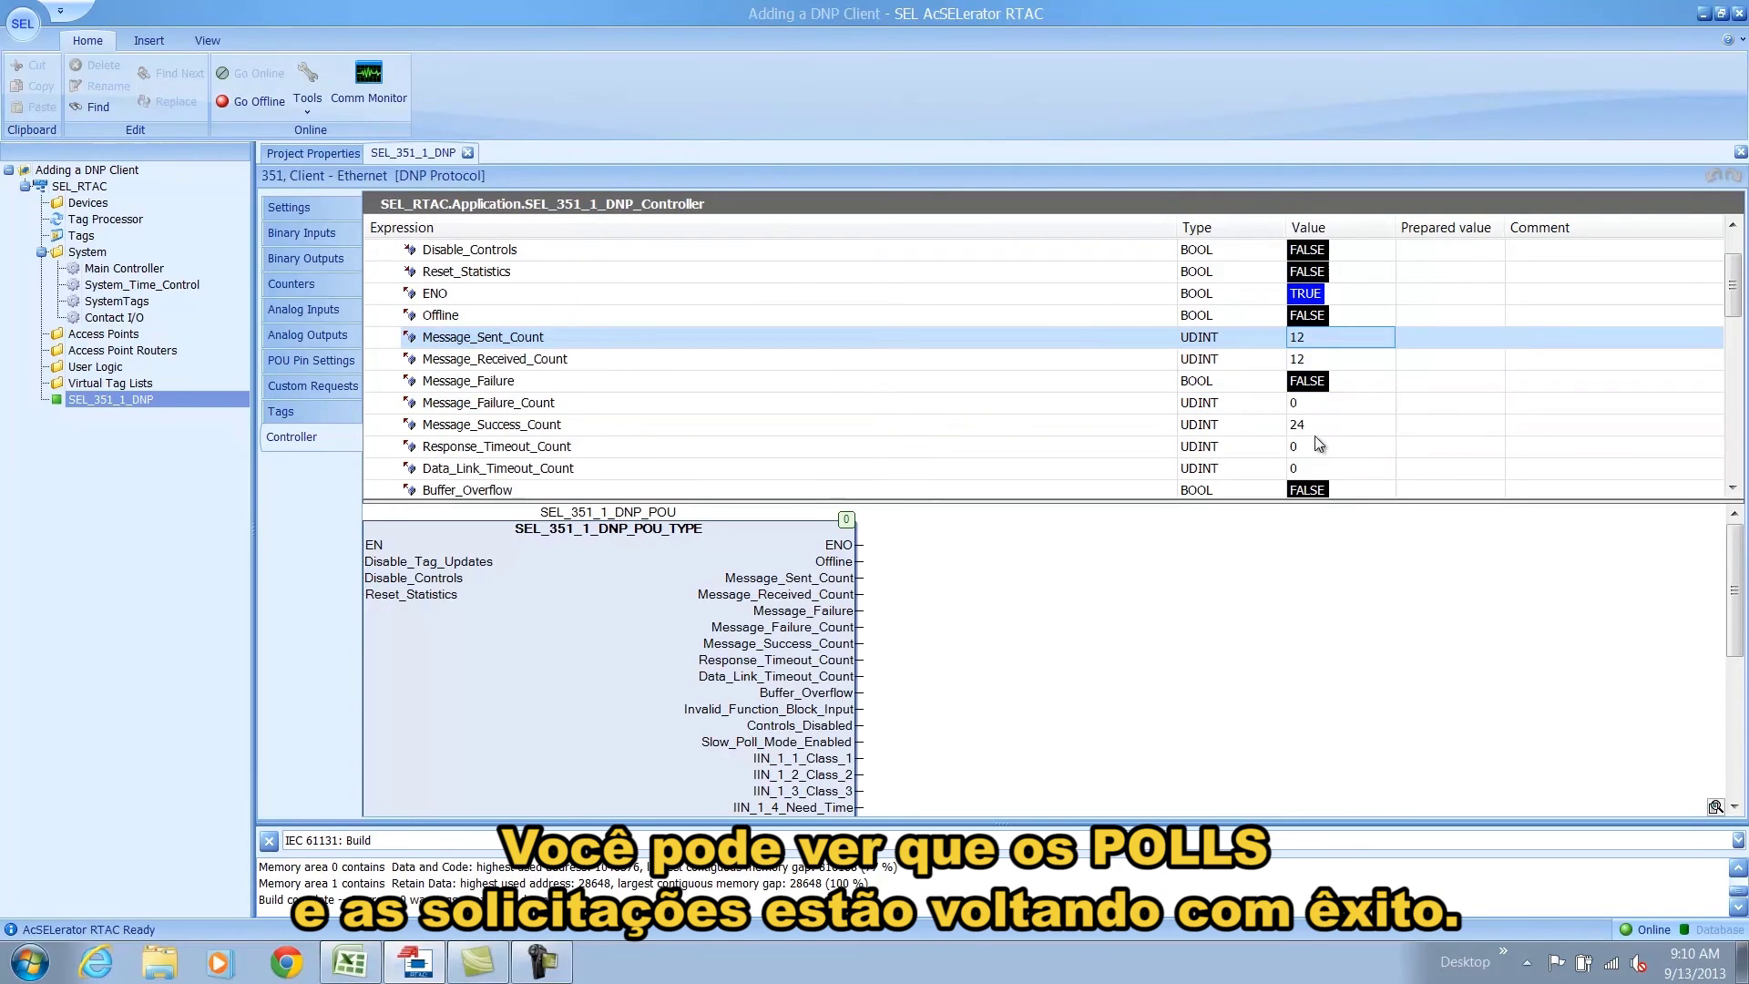
- Expand BI_009_TRIP_LED and BI_010_EN among the device's online tags and check their stVal values
{"action": "left_click", "coordinate": [278, 416]}
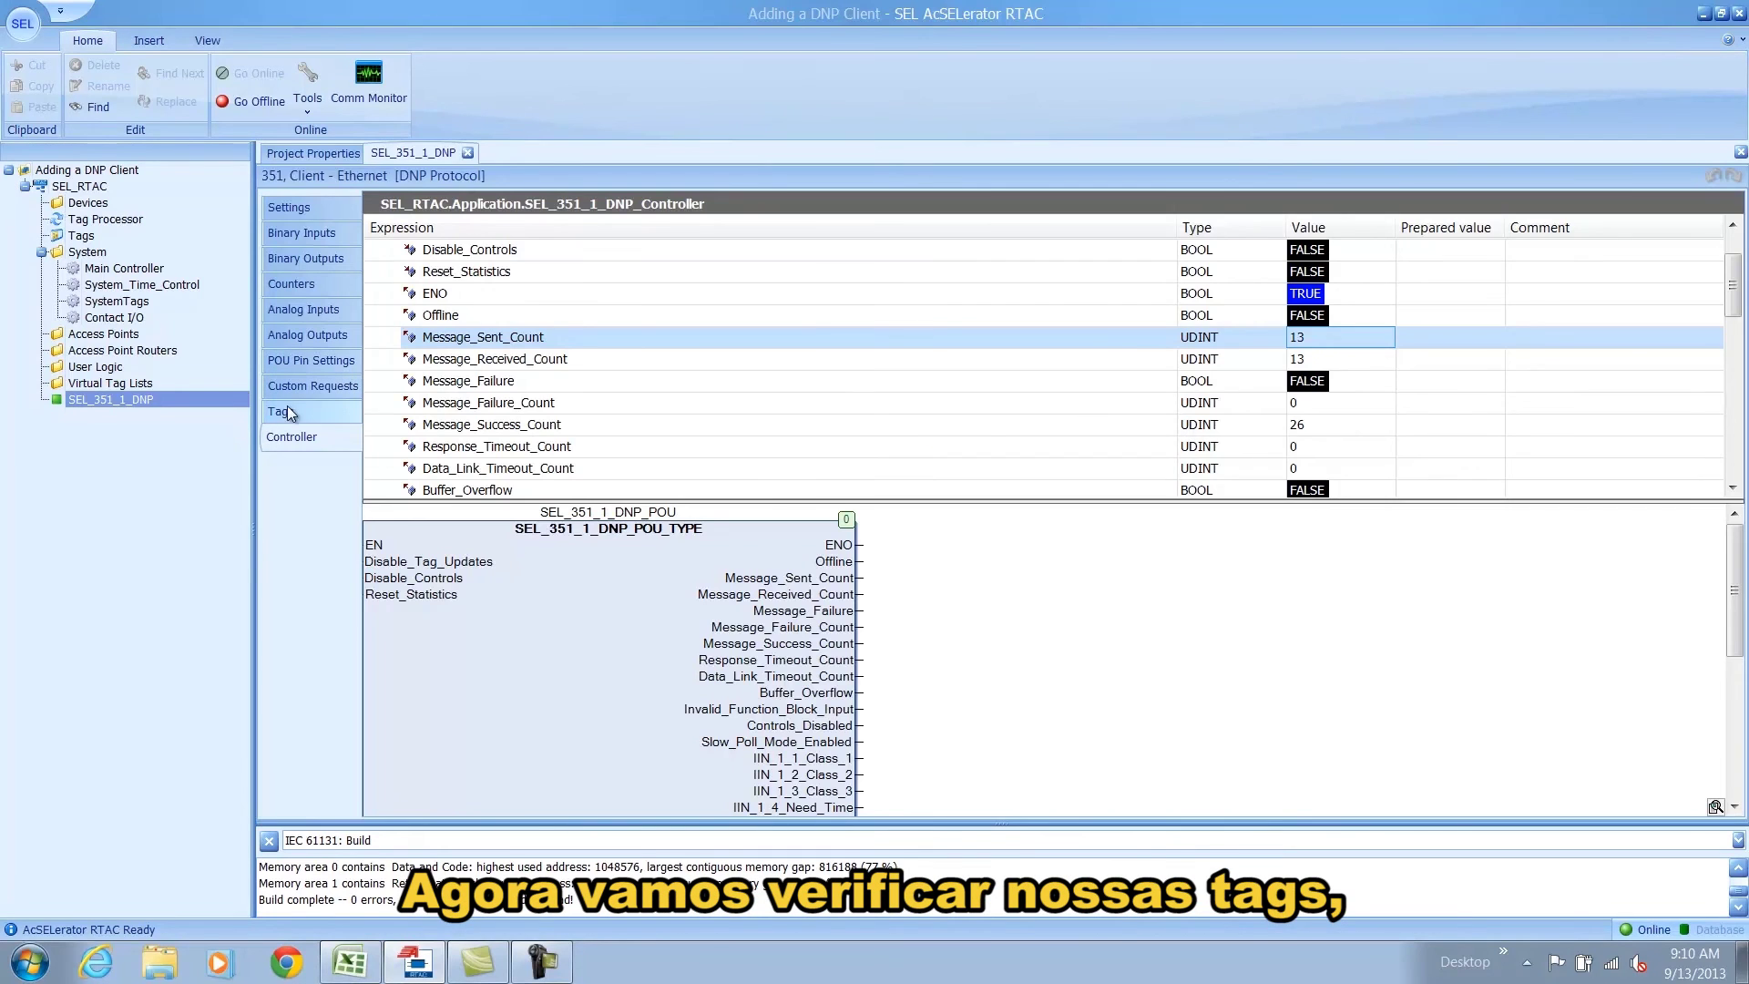
{"action": "left_click", "coordinate": [615, 532]}
{"action": "scroll", "coordinate": [637, 517], "scroll_direction": "down", "scroll_amount": 4}
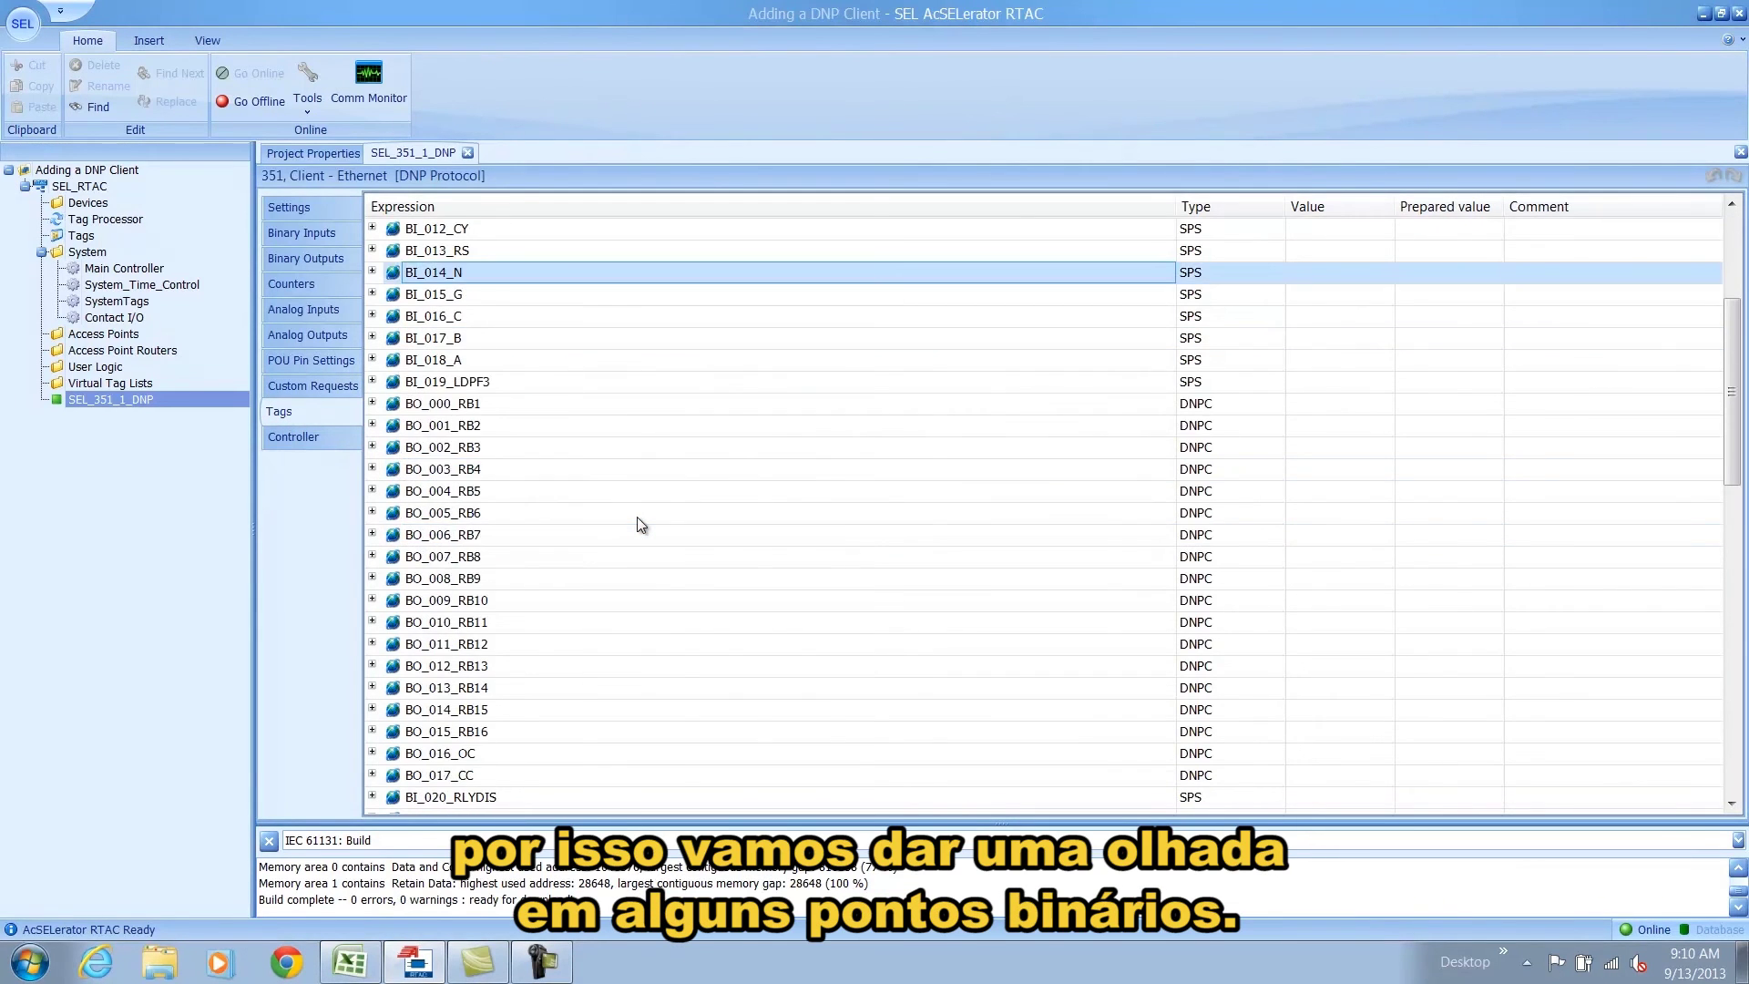
{"action": "scroll", "coordinate": [636, 517], "scroll_direction": "up", "scroll_amount": 4}
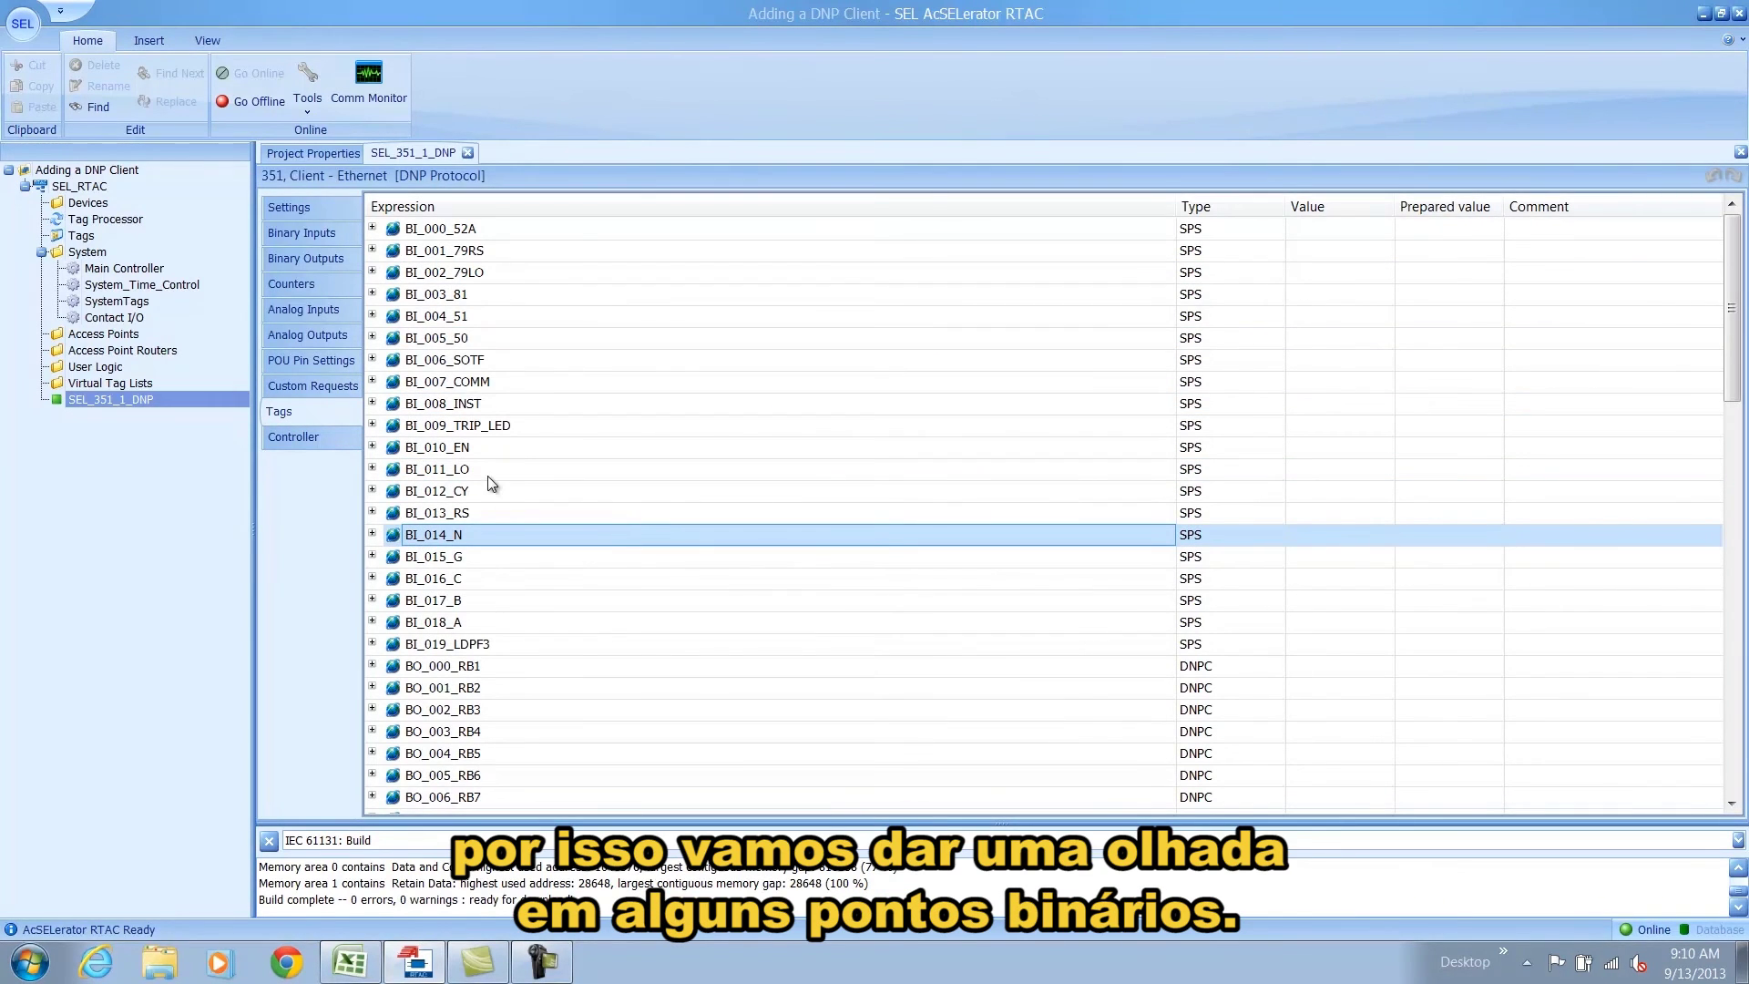
{"action": "left_click", "coordinate": [372, 425]}
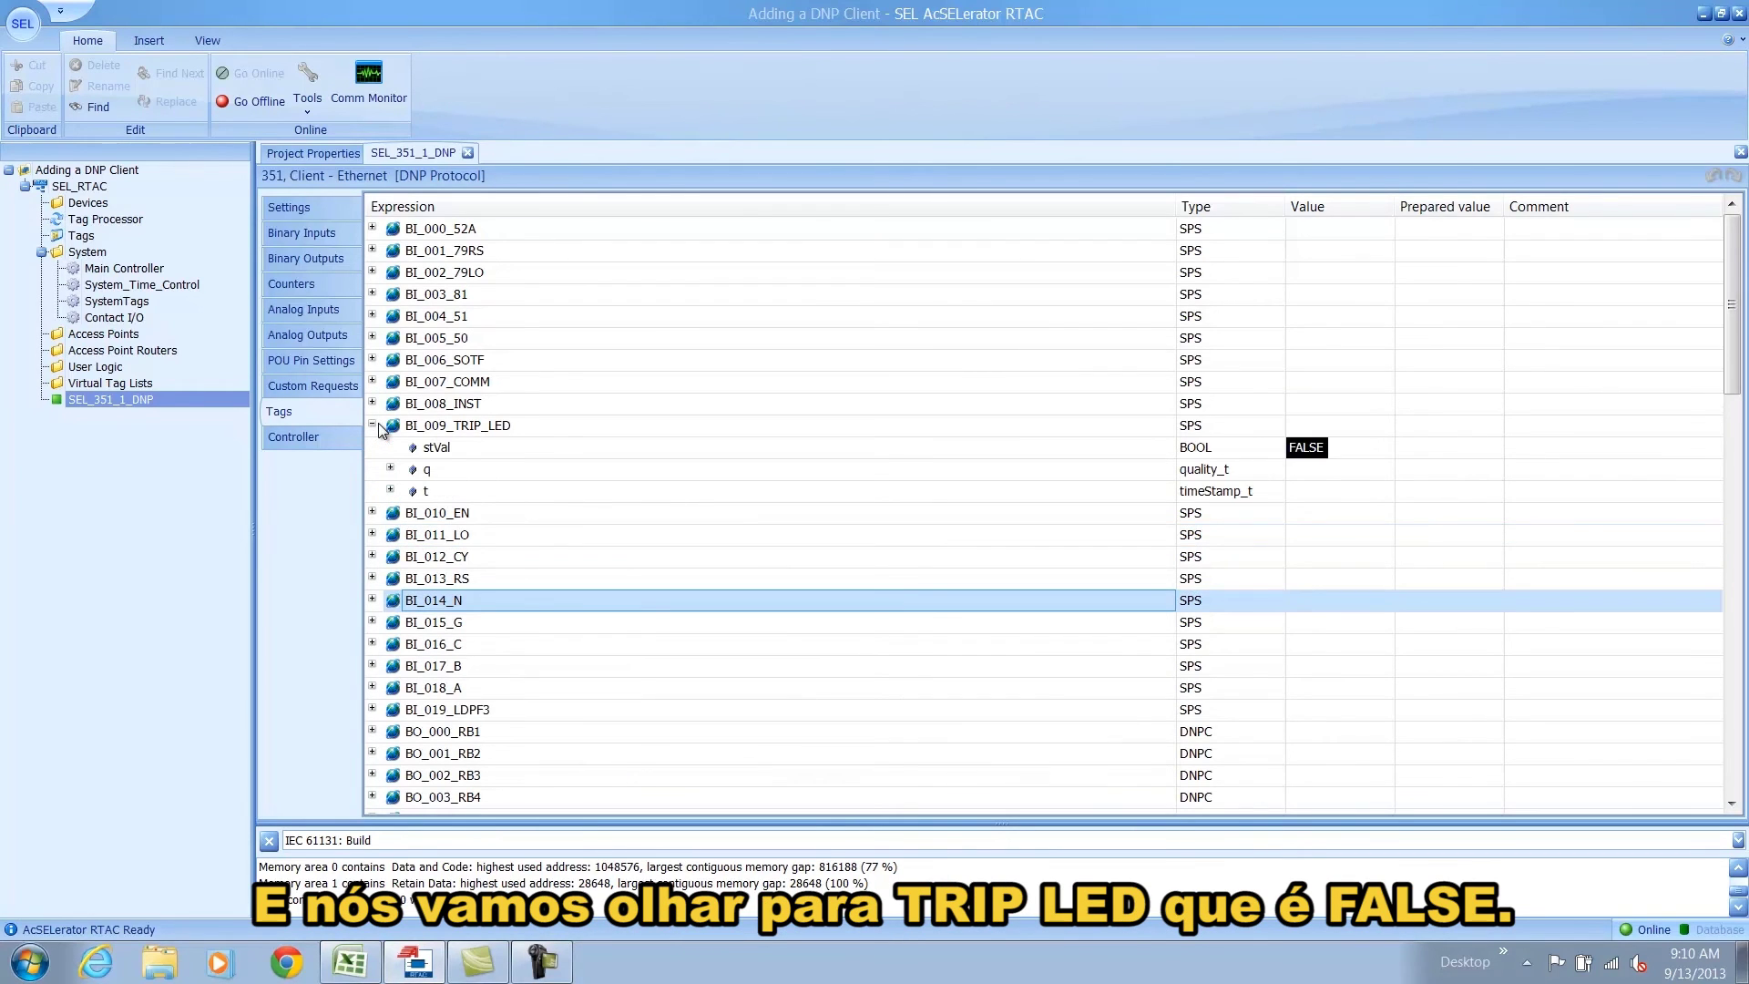
{"action": "left_click", "coordinate": [372, 512]}
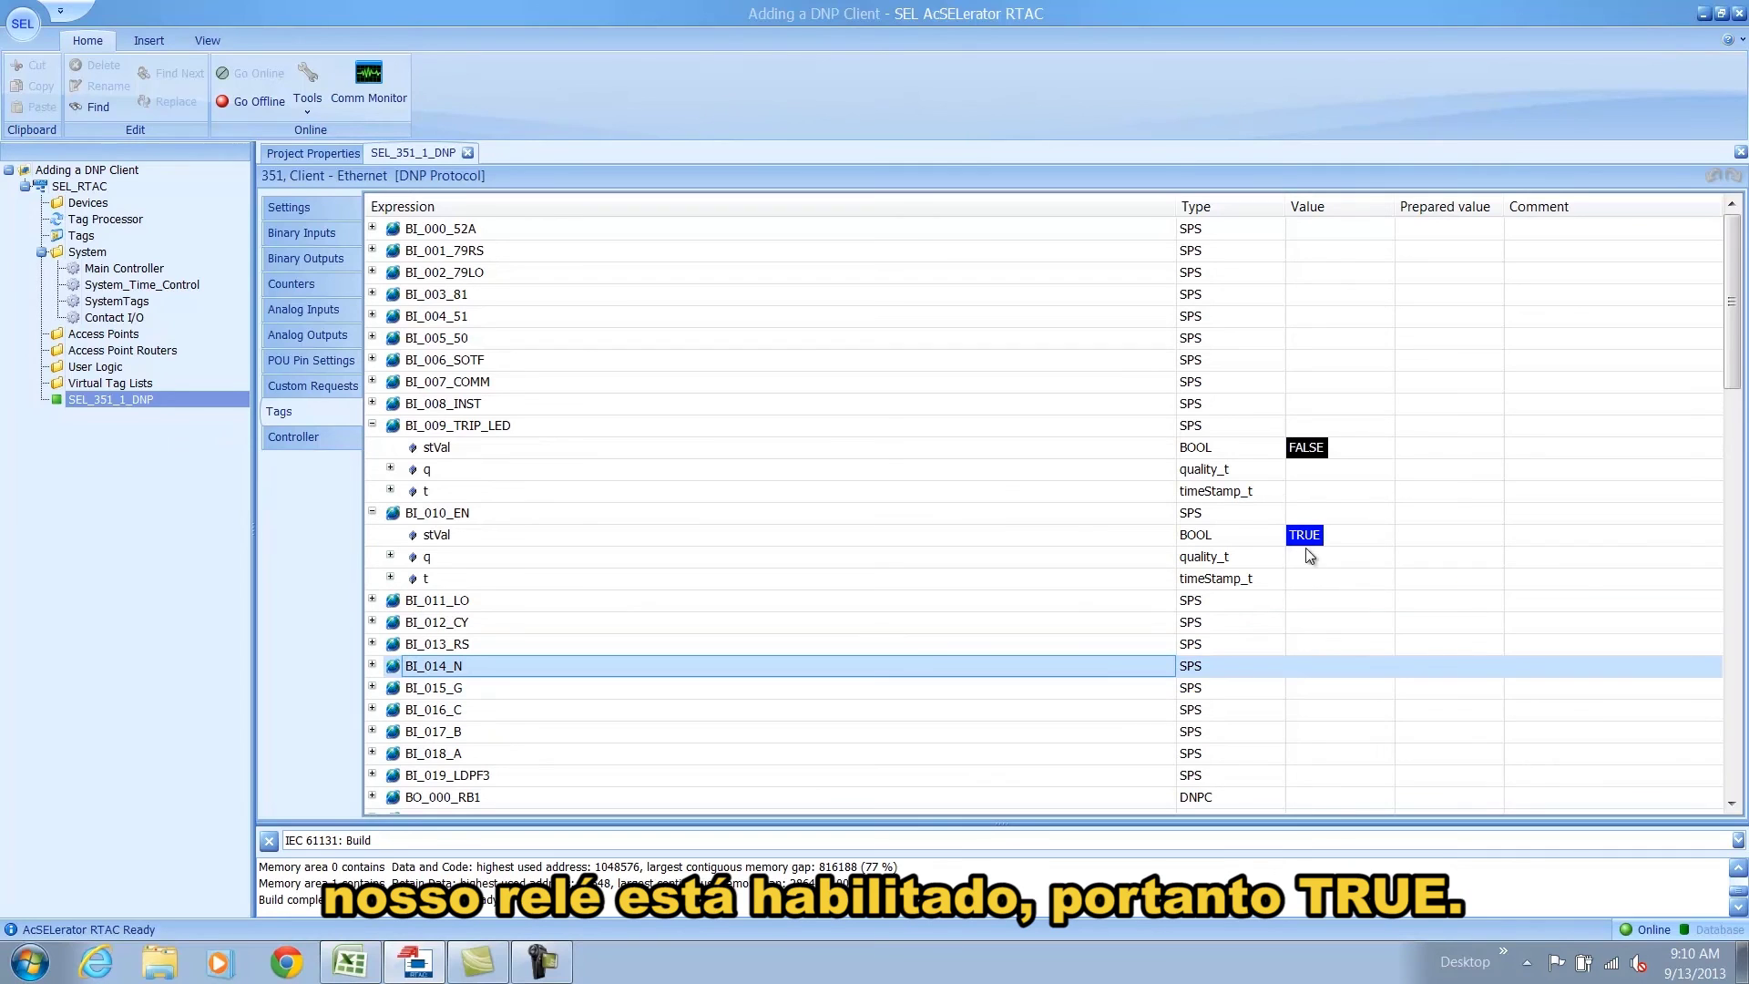
- Expand operPulse of BO_000_RB1 and force its ctlVal to TRUE to send the control to the relay
{"action": "scroll", "coordinate": [993, 473], "scroll_direction": "down", "scroll_amount": 5}
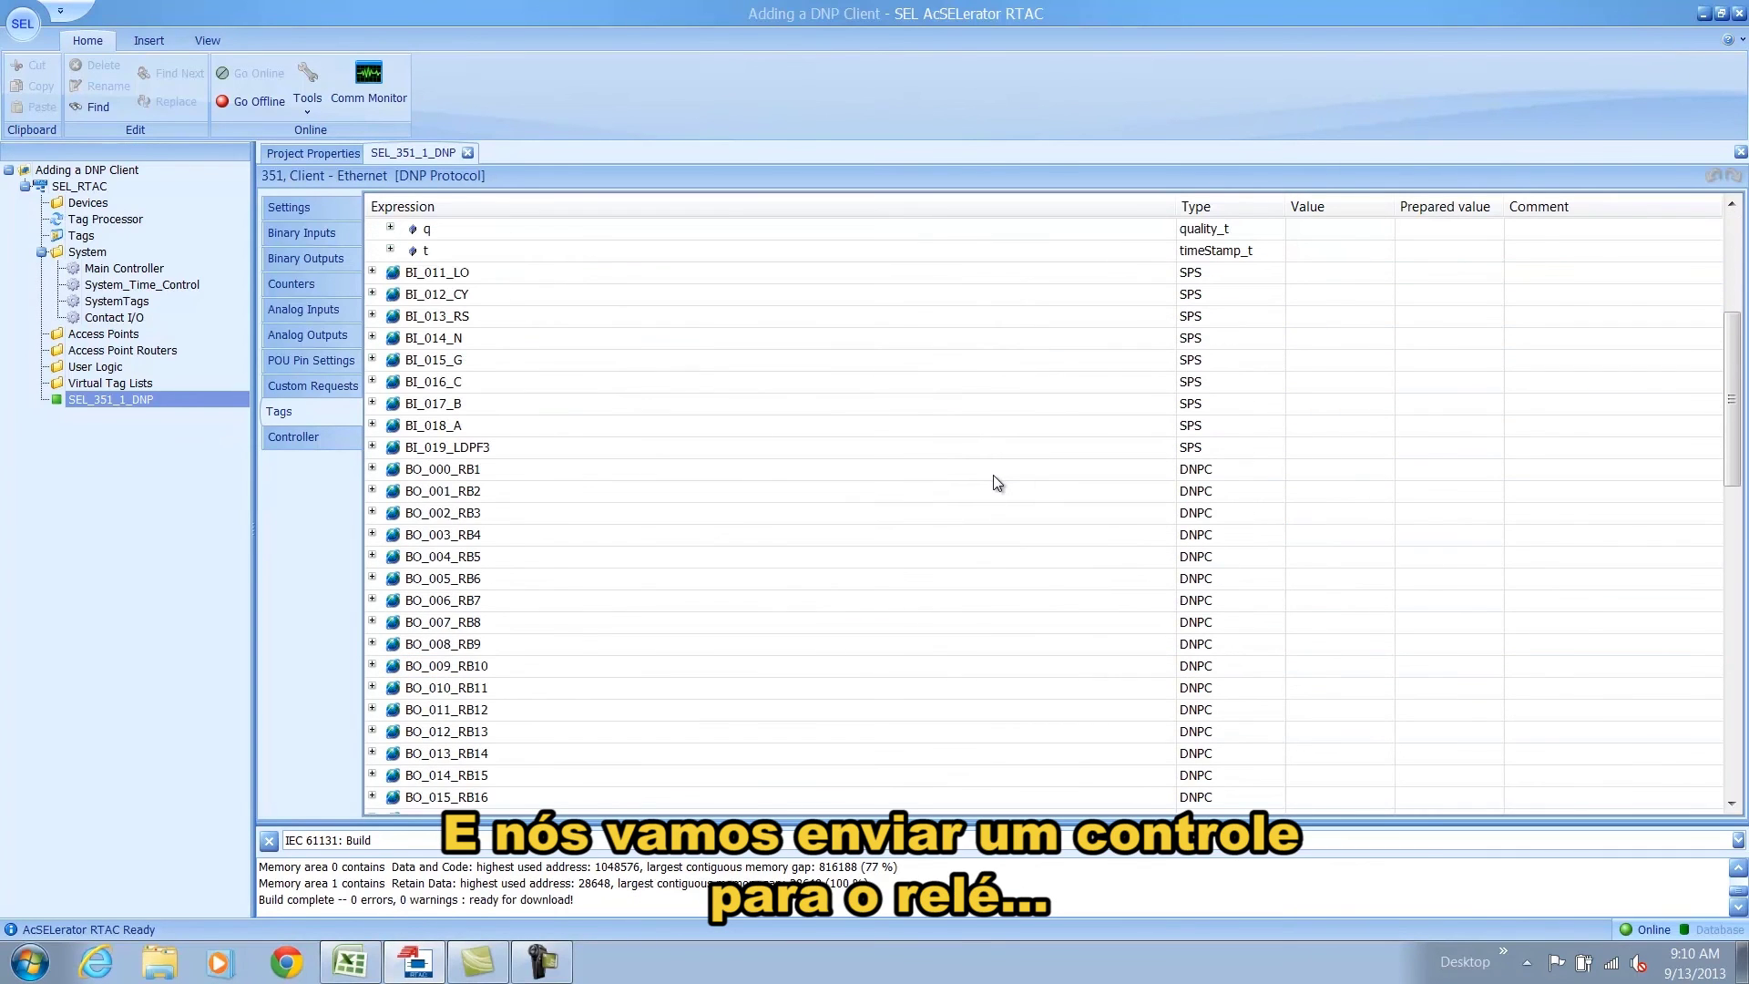
{"action": "left_click", "coordinate": [372, 468]}
{"action": "left_click", "coordinate": [389, 491]}
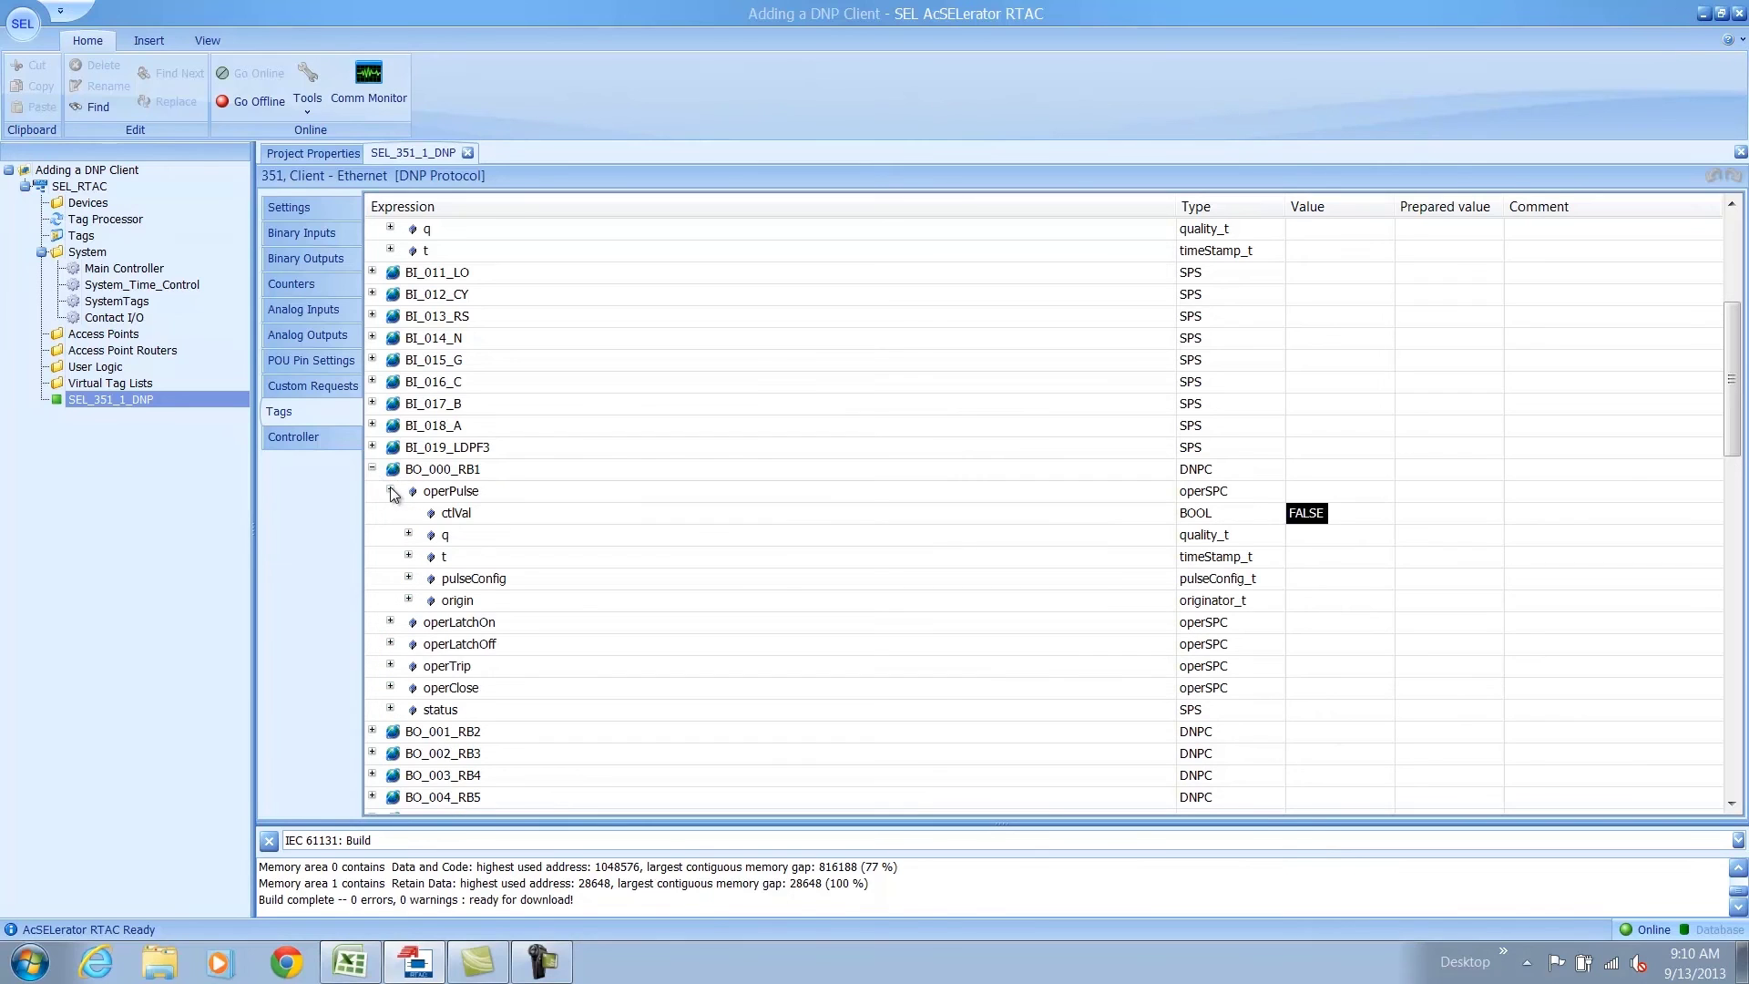
{"action": "left_click", "coordinate": [1407, 517]}
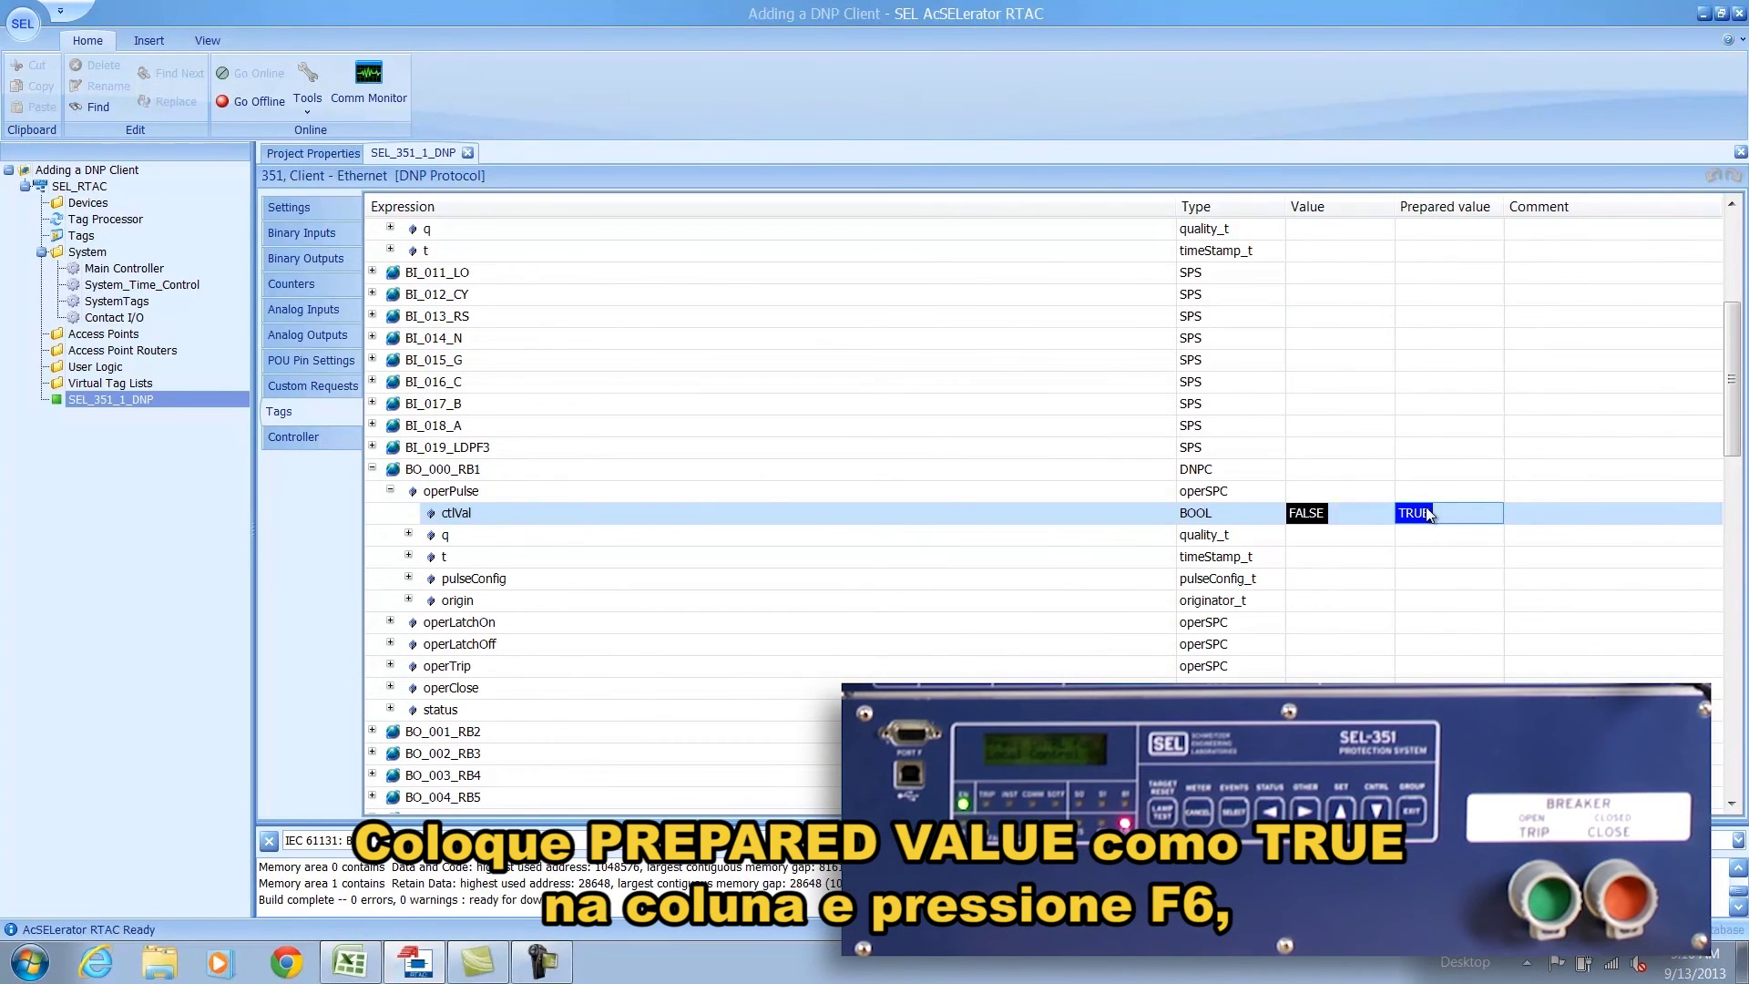
{"action": "key", "text": "F6"}
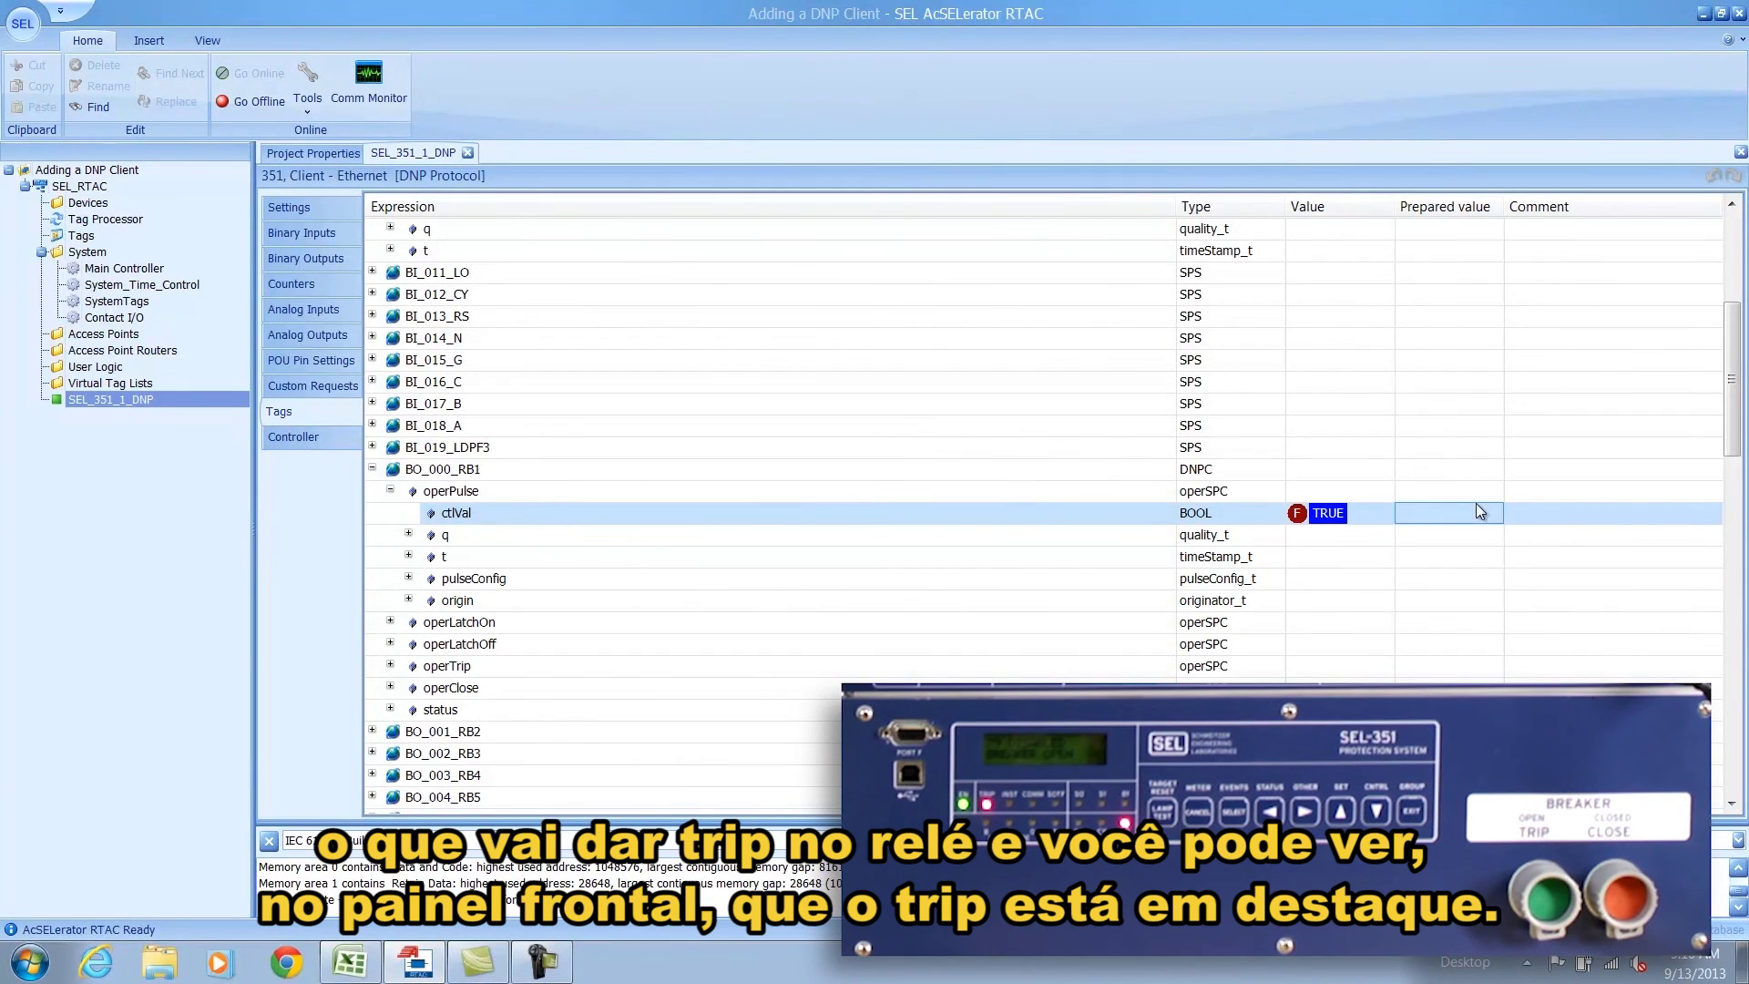
- Return to the BI_009_TRIP_LED tag and check its stVal after the forced control
{"action": "left_click", "coordinate": [1467, 475]}
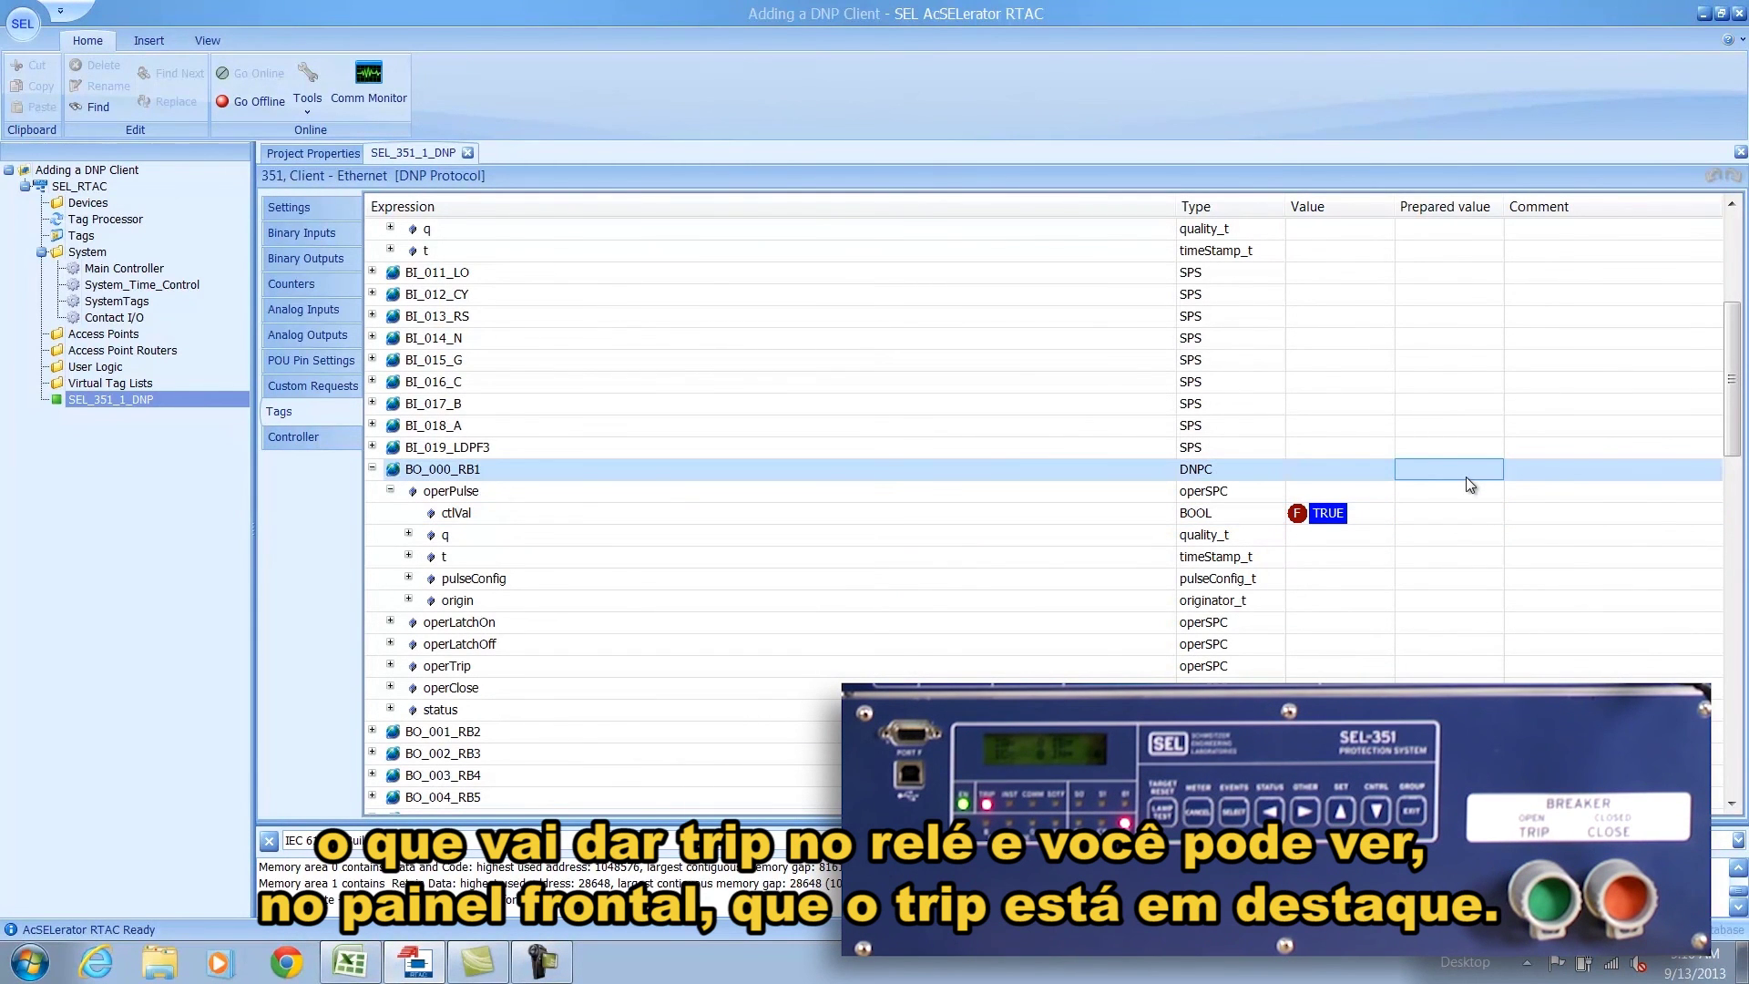
{"action": "scroll", "coordinate": [1466, 478], "scroll_direction": "up", "scroll_amount": 4}
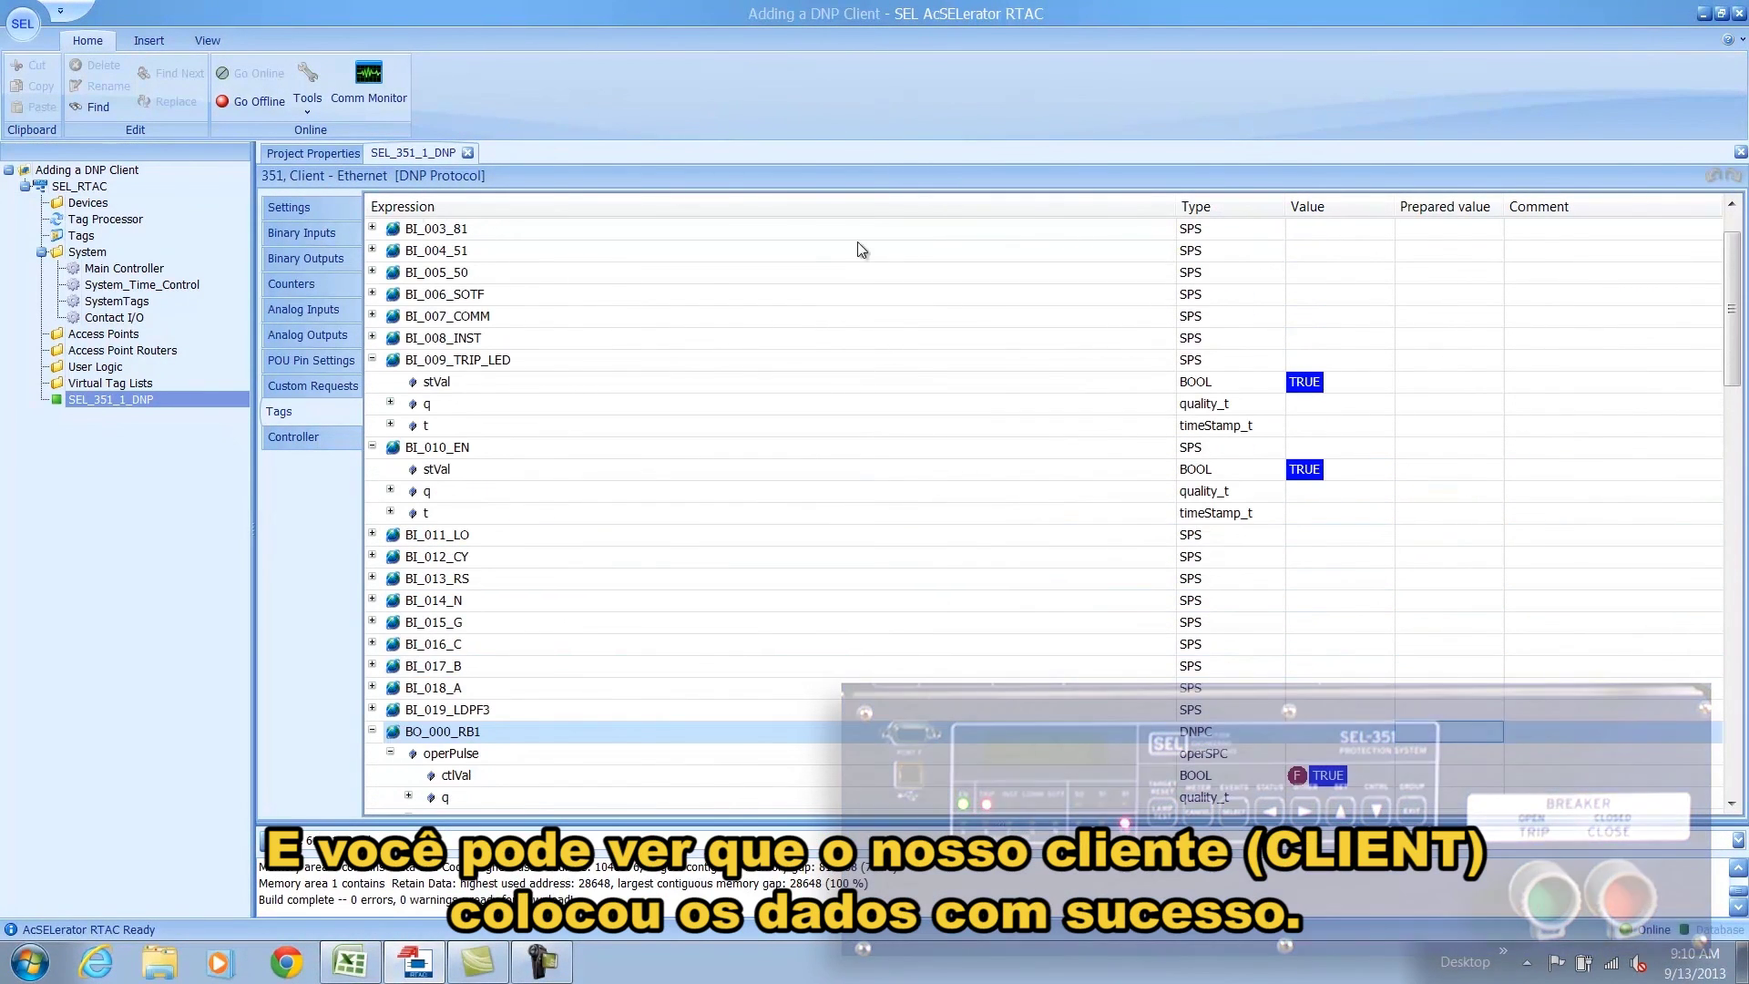
{"action": "left_click", "coordinate": [629, 381]}
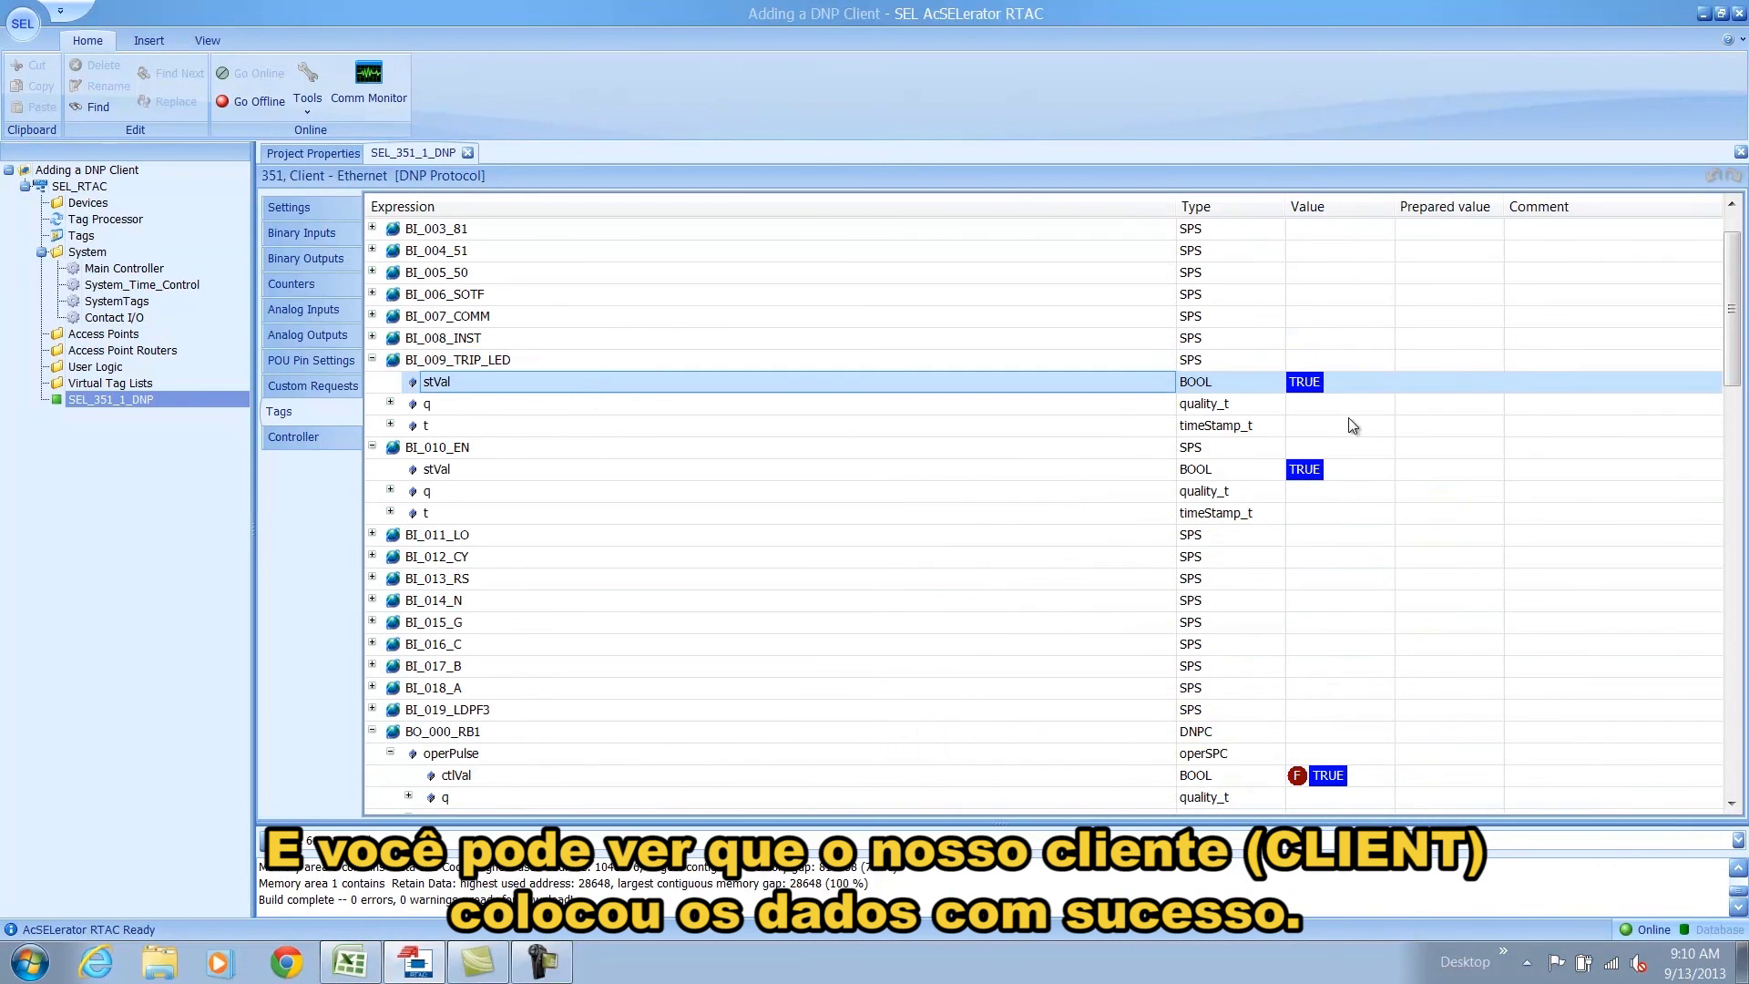